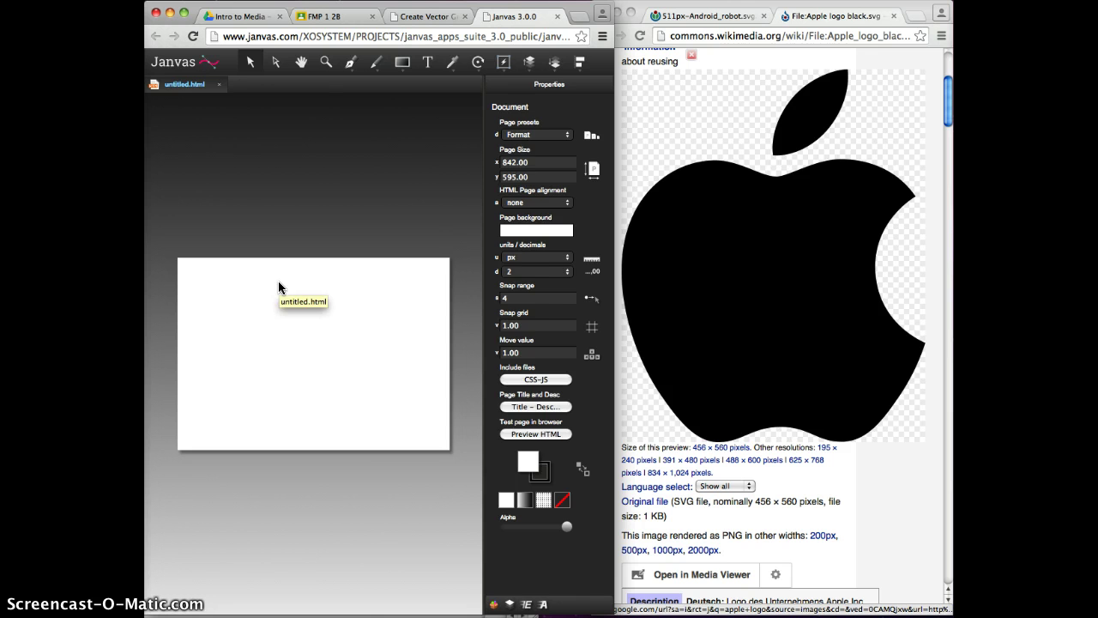
key("super+minus")
key("super+0")
key("super+equal")
key("super+equal")
key("super+equal")
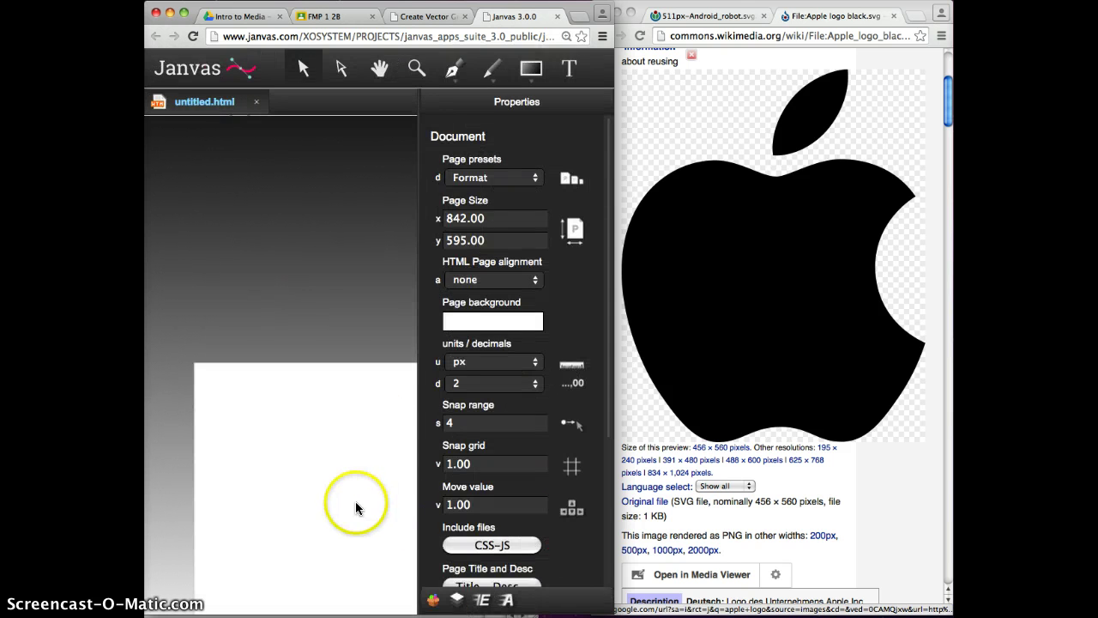
left_click(335, 417)
left_click(379, 67)
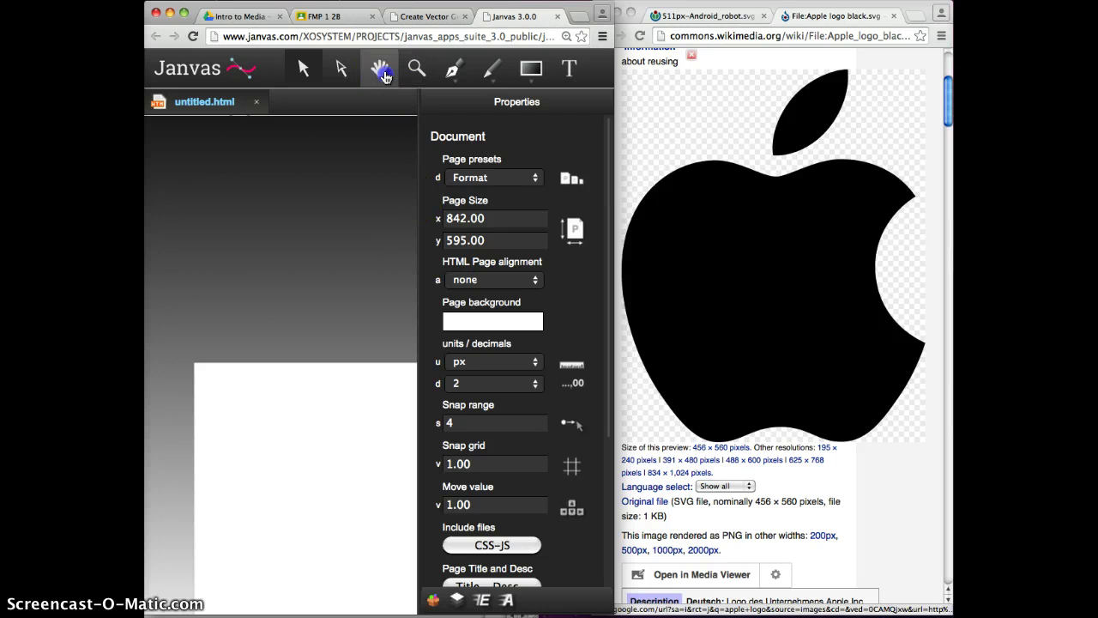
left_click_drag(363, 523, 282, 359)
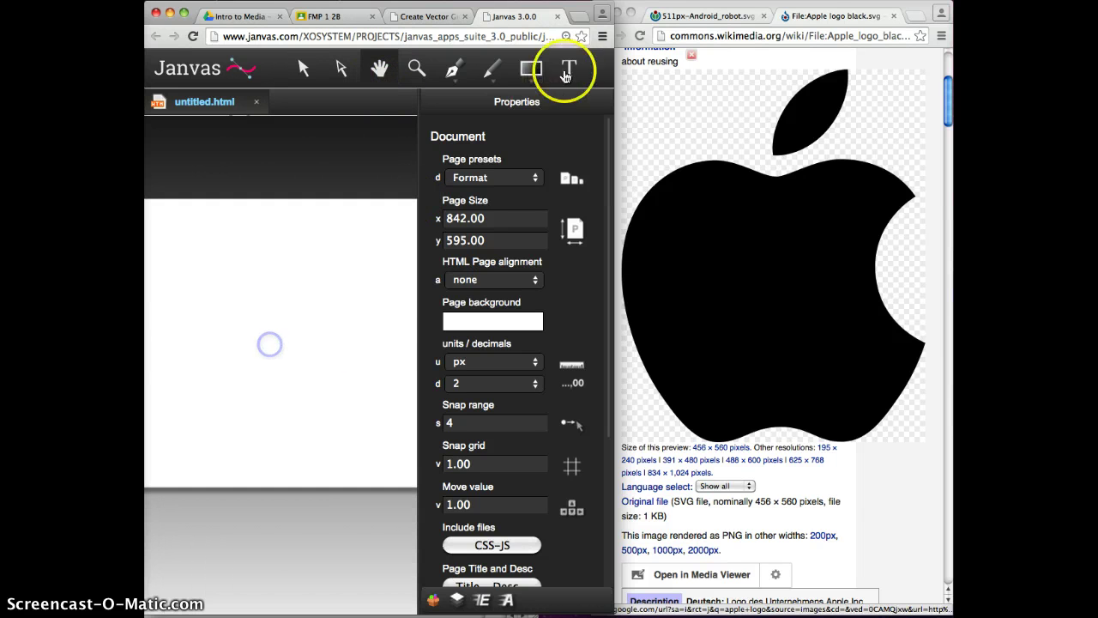
left_click(566, 37)
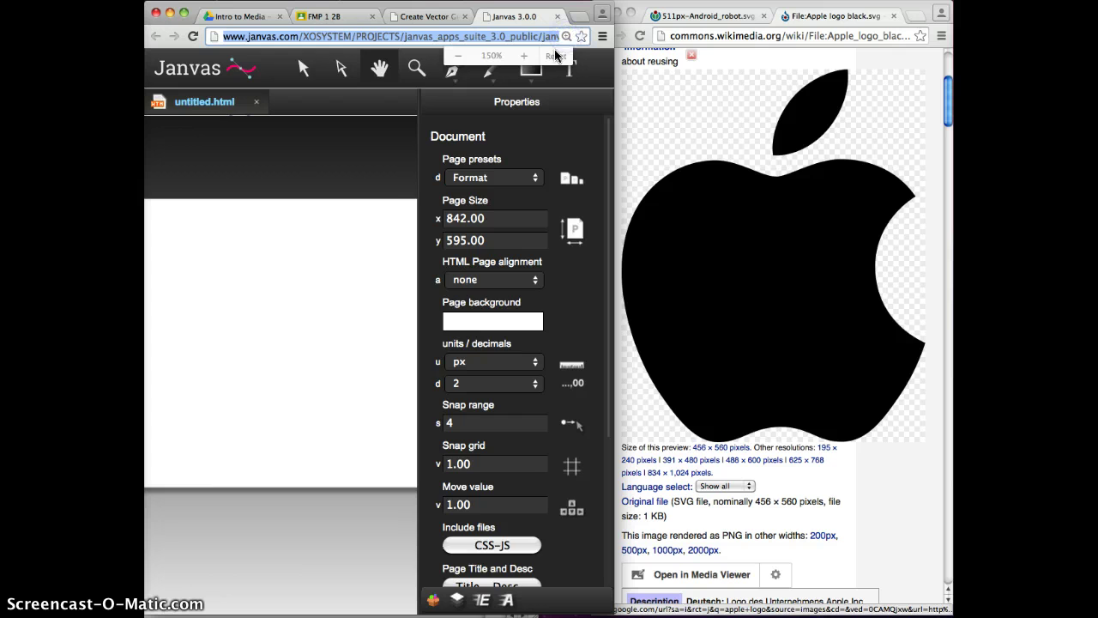
left_click(555, 56)
Start the apple outline with the Pen tool, curving from the top of the left lobe to the apple's left edge
left_click(397, 219)
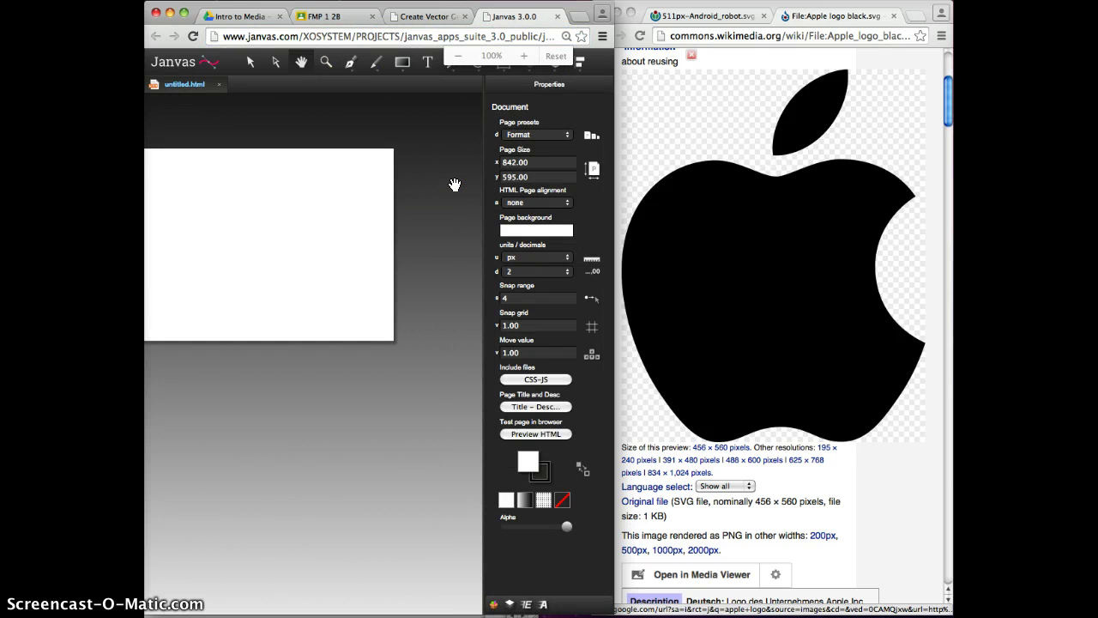
left_click(370, 221)
scroll(383, 234, "up", 5)
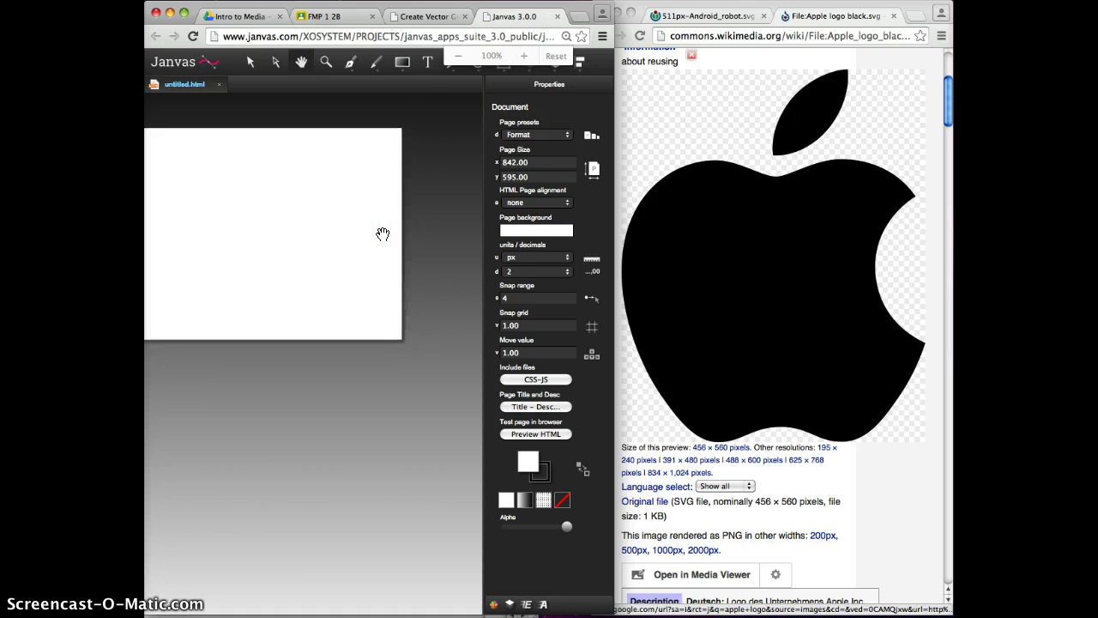
left_click_drag(344, 165, 466, 306)
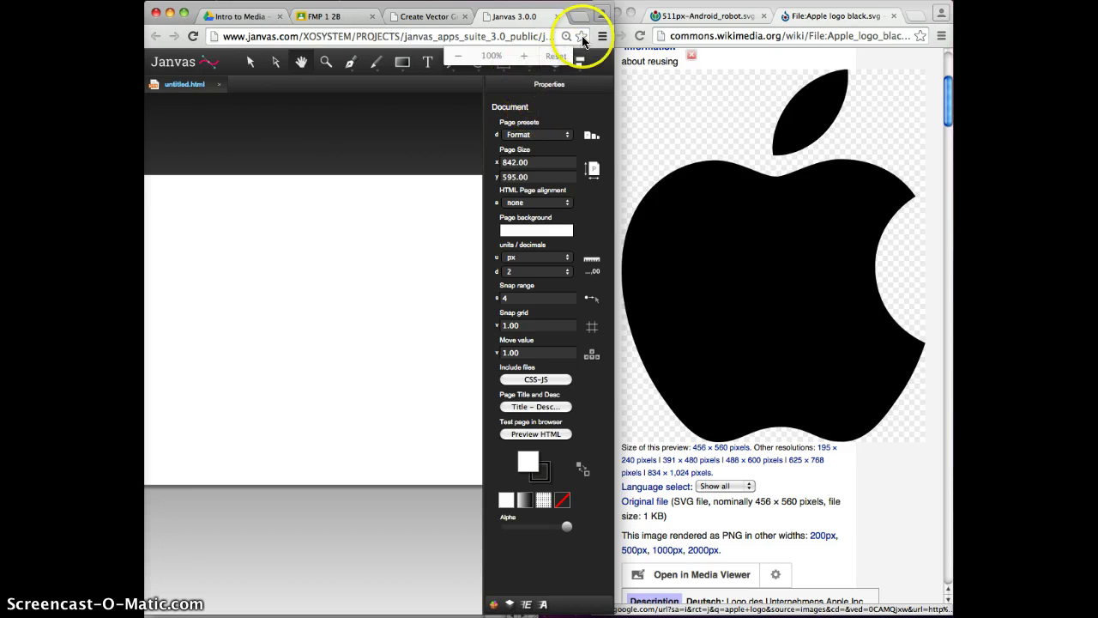
left_click(562, 36)
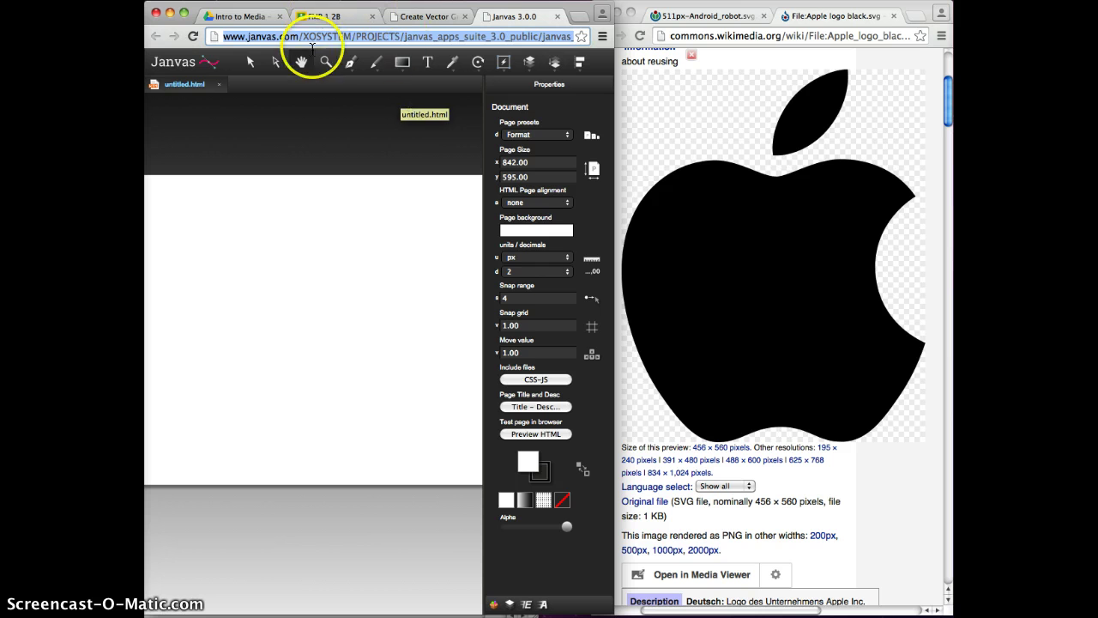
left_click(348, 62)
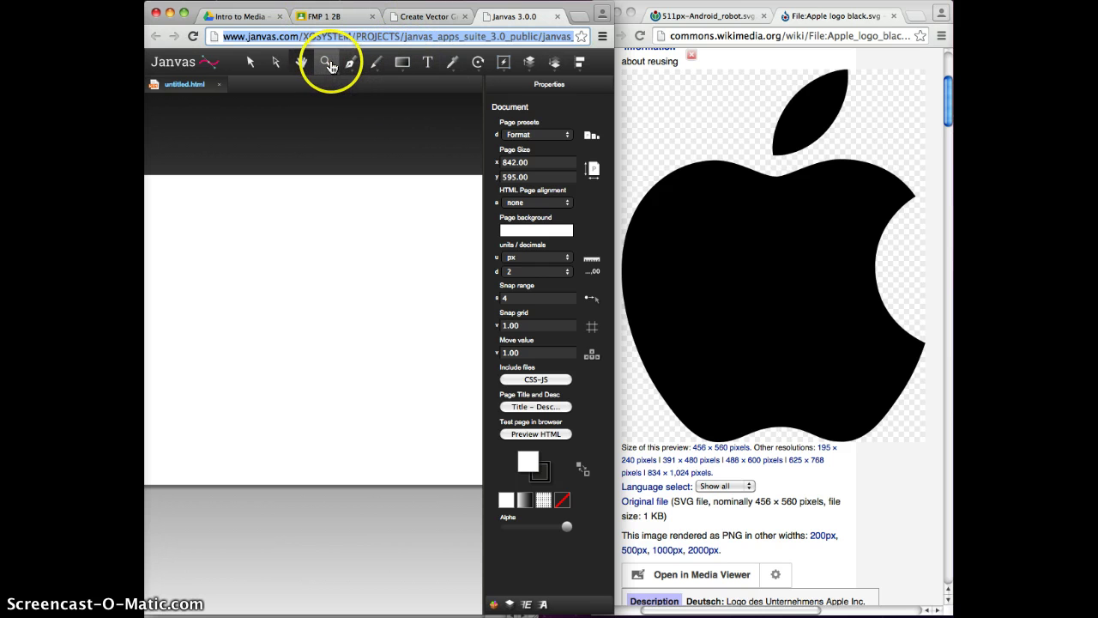
left_click(350, 65)
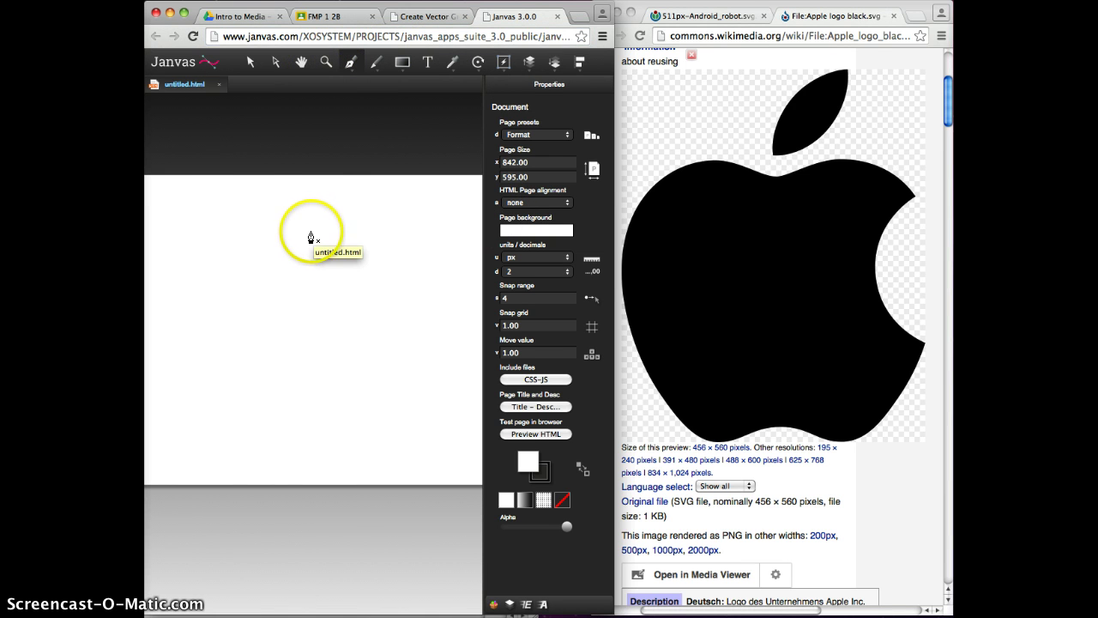
left_click(255, 244)
left_click_drag(255, 243, 279, 244)
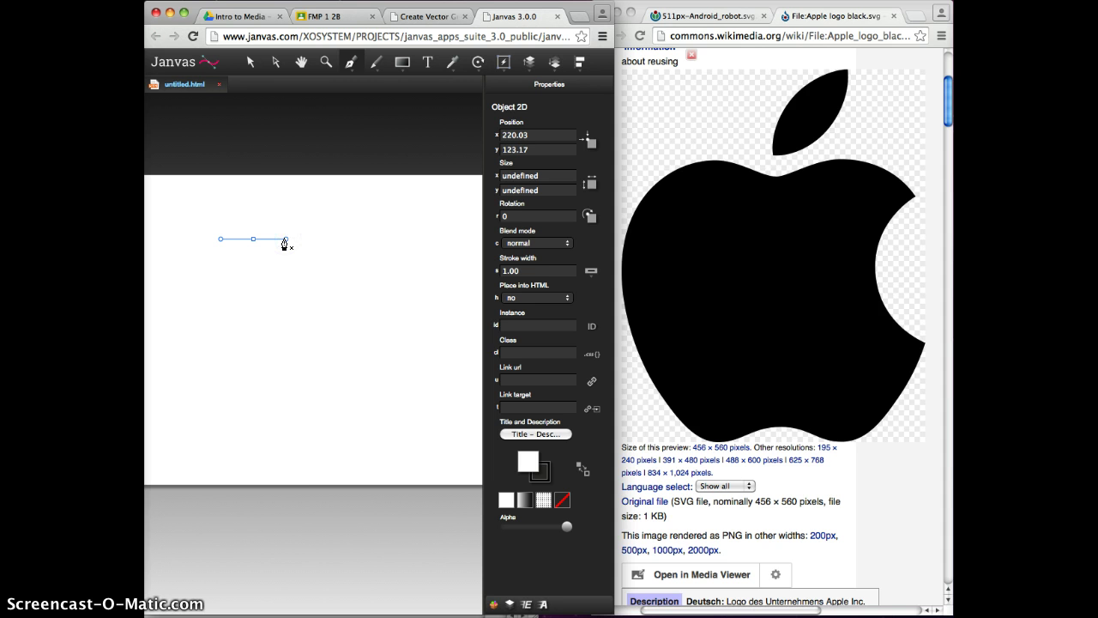
left_click(204, 311)
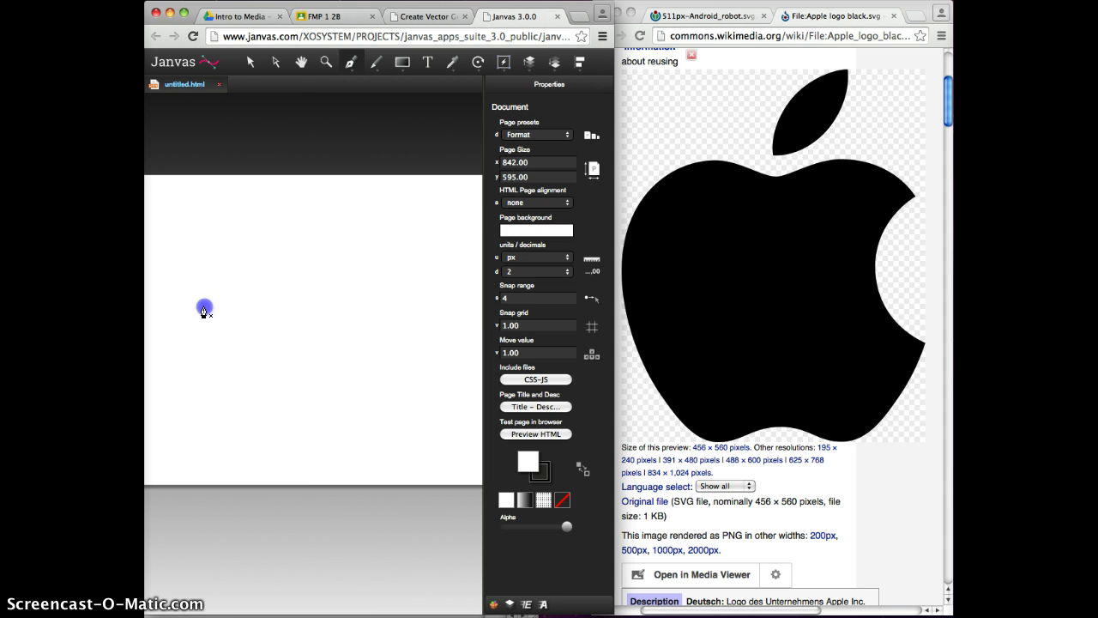
left_click_drag(203, 317, 206, 277)
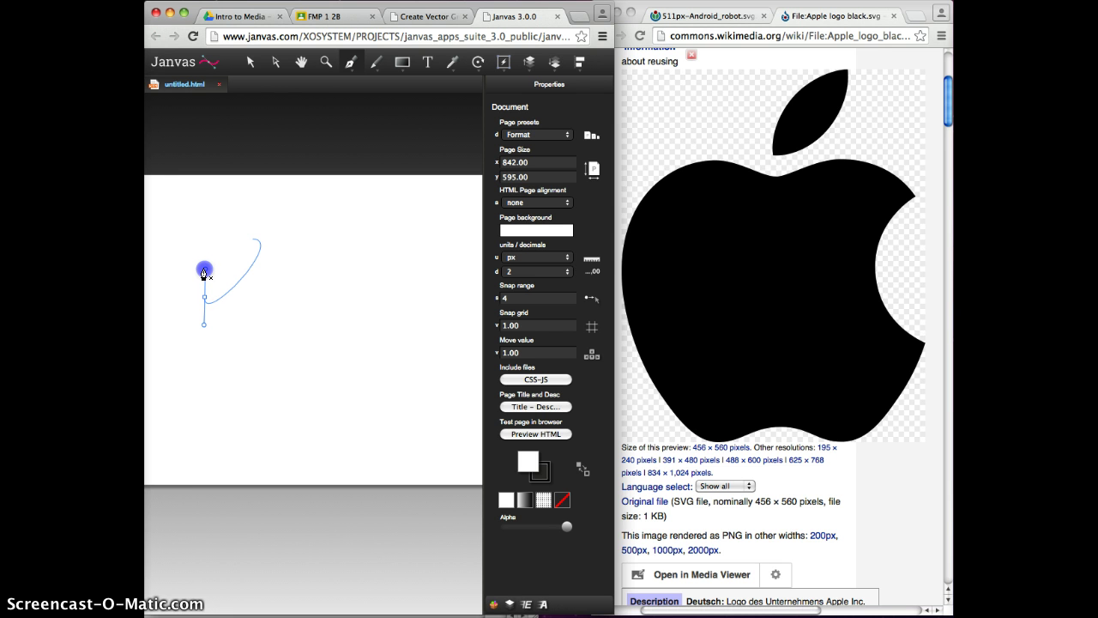
left_click_drag(204, 272, 203, 273)
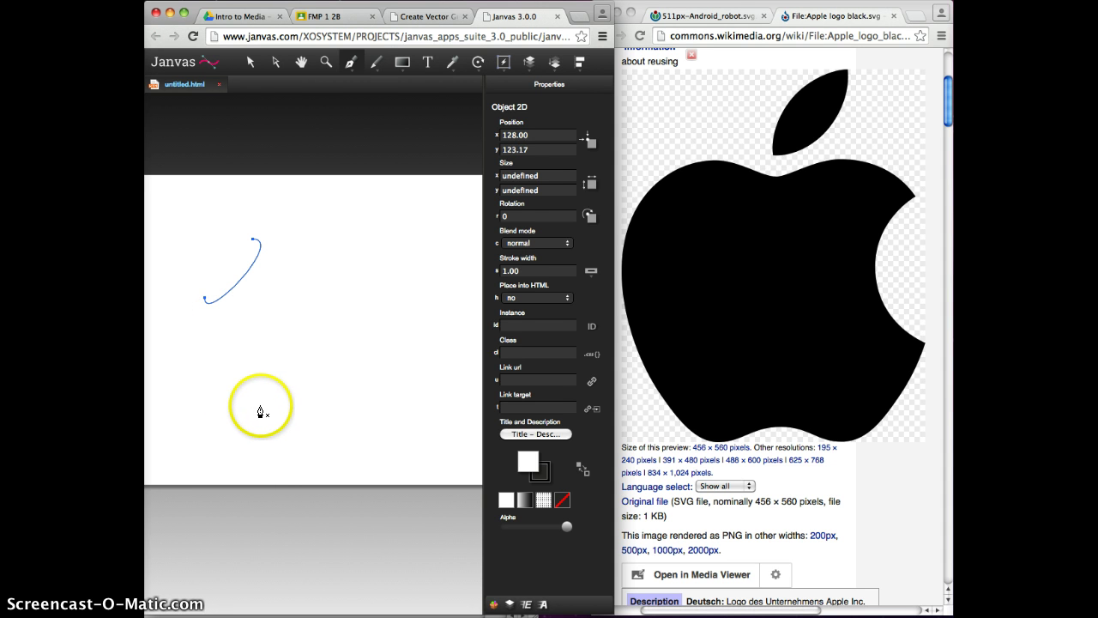
Continue the outline down the left side, through the small bottom notch and up the apple's right side
left_click_drag(262, 406, 336, 409)
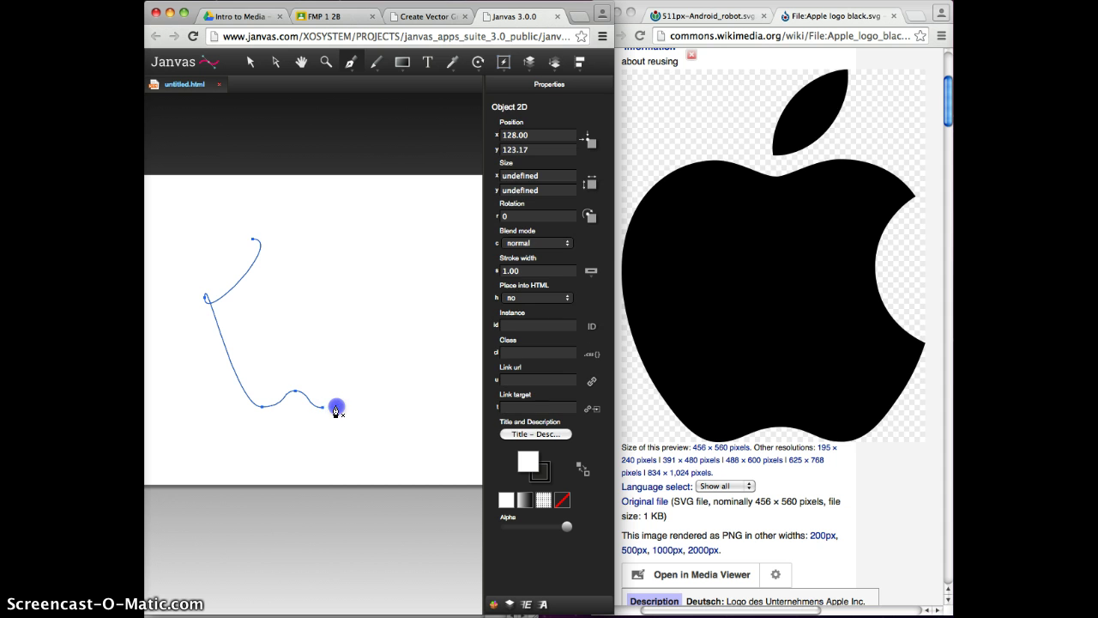
left_click(365, 333)
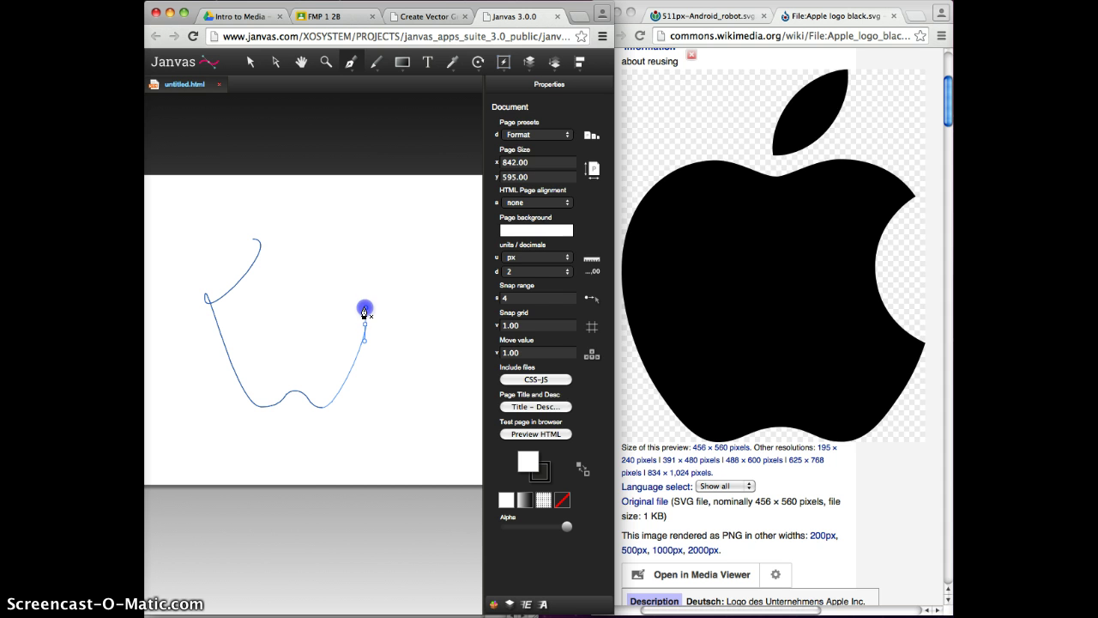
left_click_drag(364, 310, 367, 277)
left_click(367, 268)
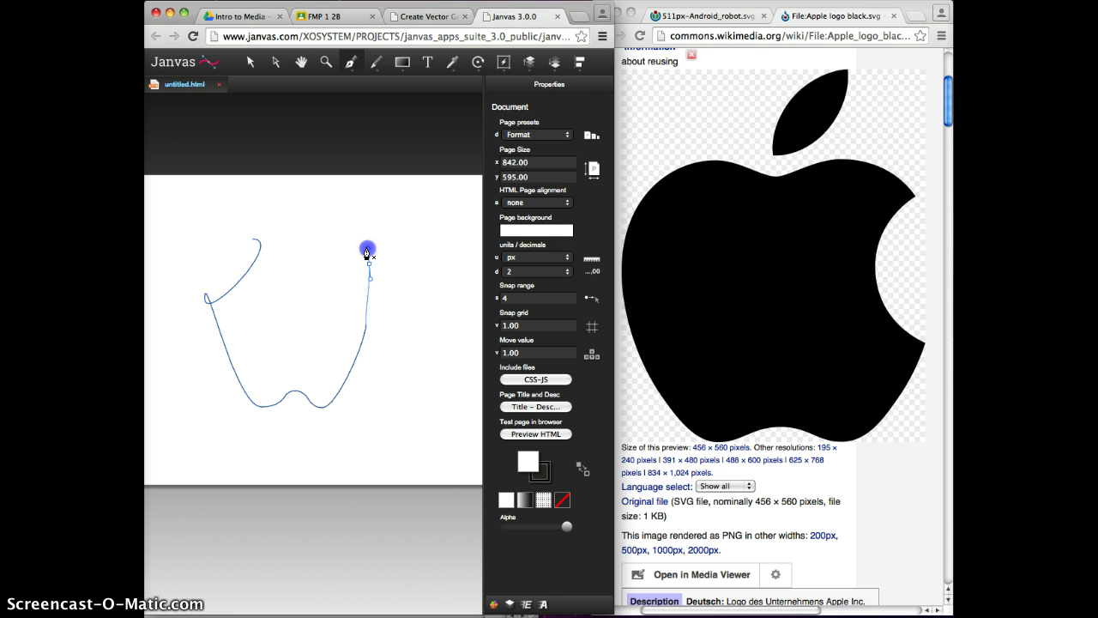
left_click(368, 251)
Curve the outline over the right lobe and through the top dip, closing the path at its starting point
mouse_move(343, 238)
left_mouse_down()
mouse_move(326, 239)
mouse_move(346, 242)
left_mouse_up()
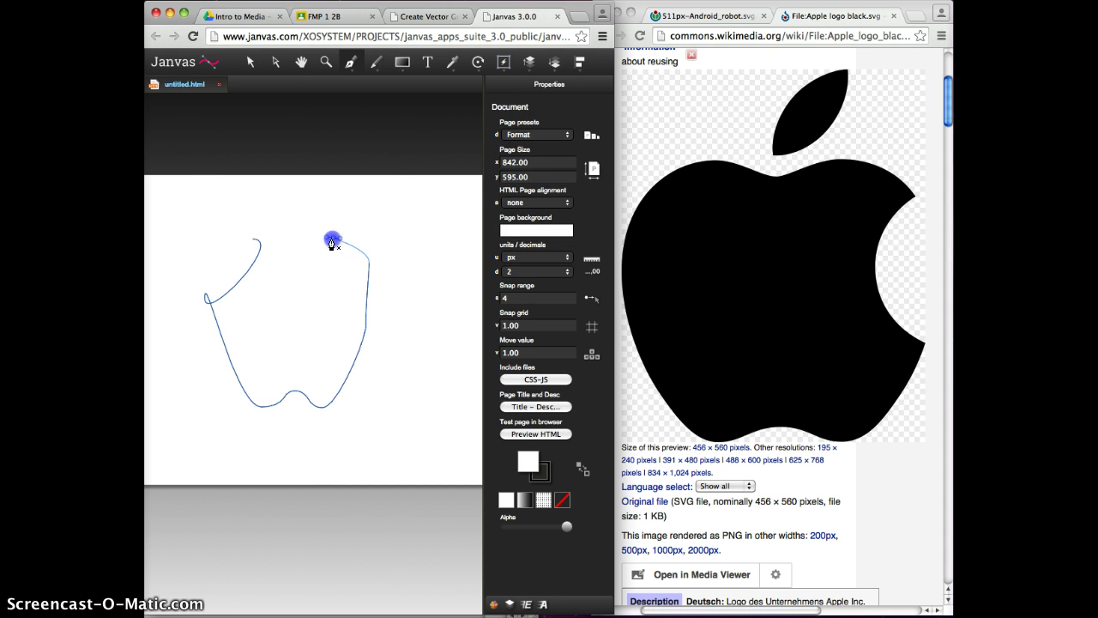
left_click(319, 242)
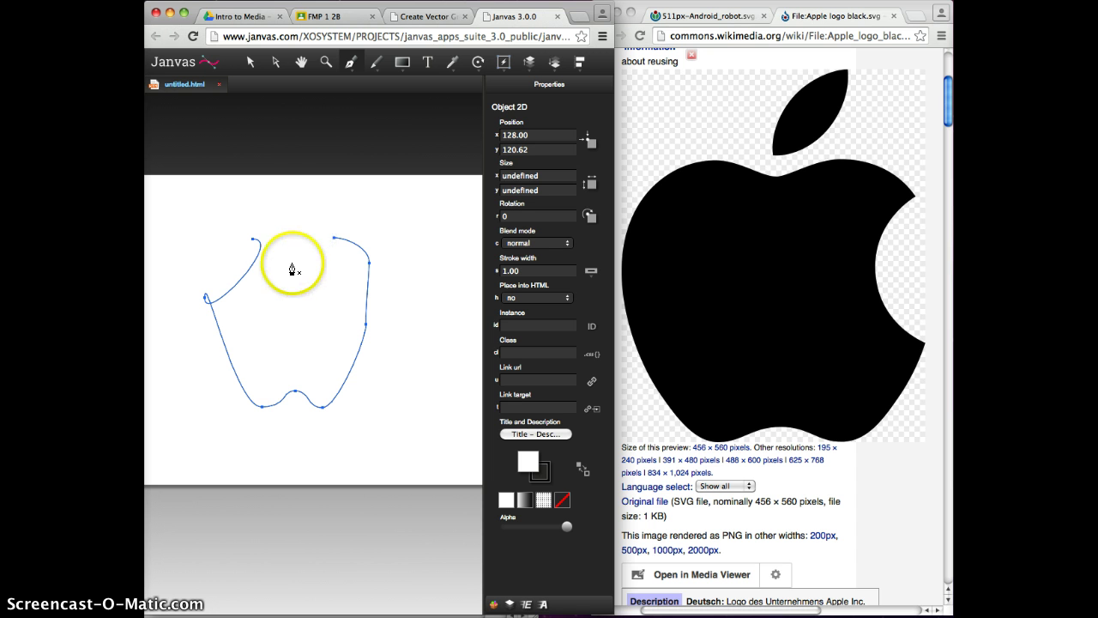
left_click(306, 266)
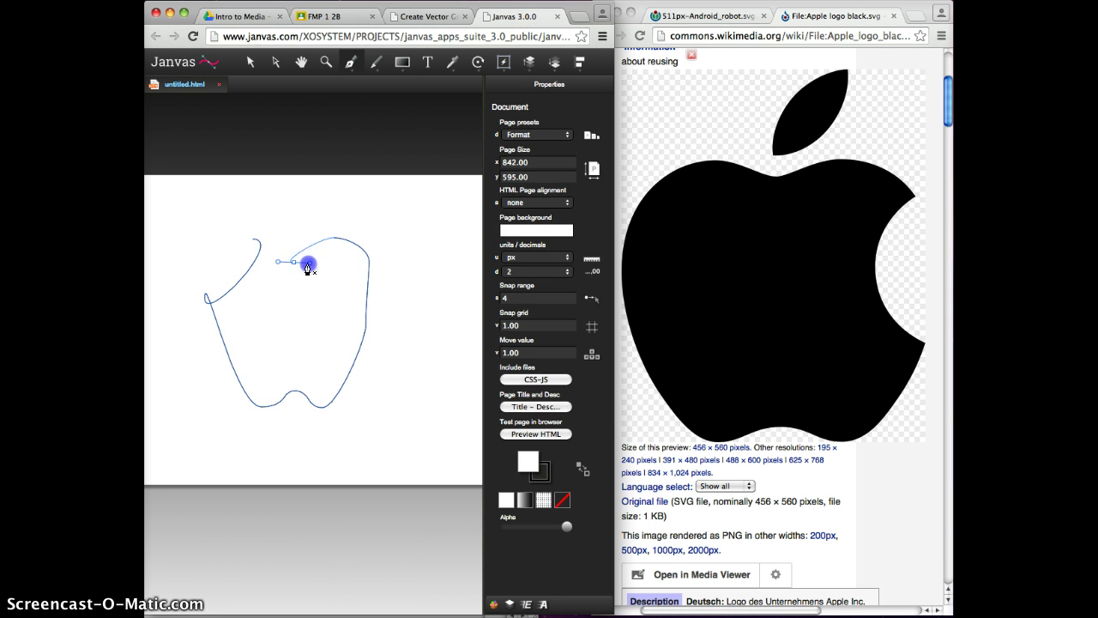
left_click(268, 262)
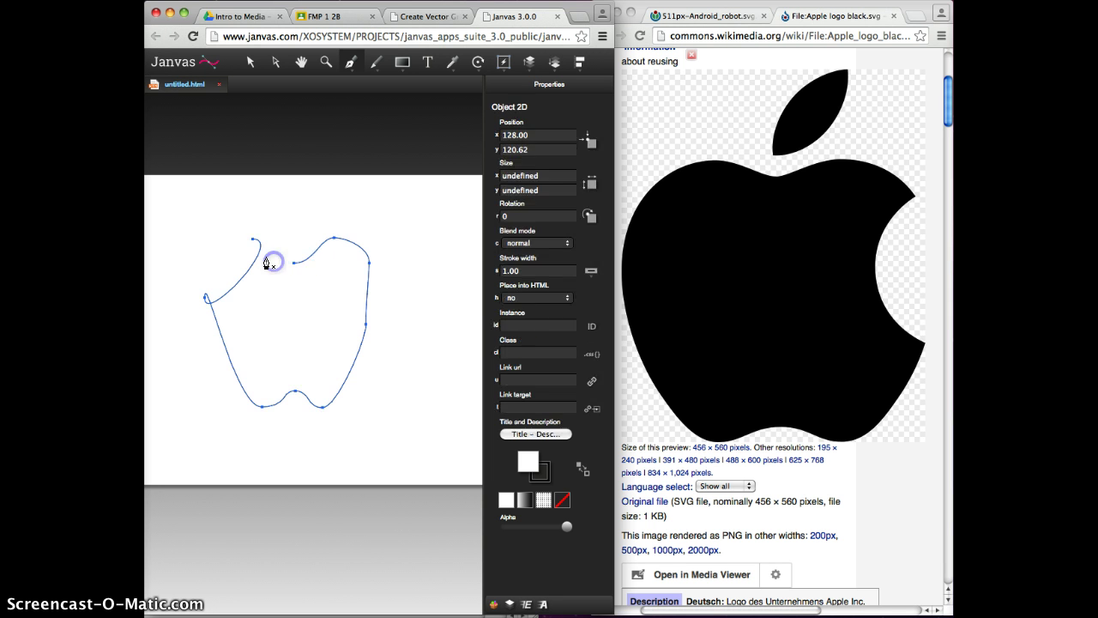
left_click(265, 242)
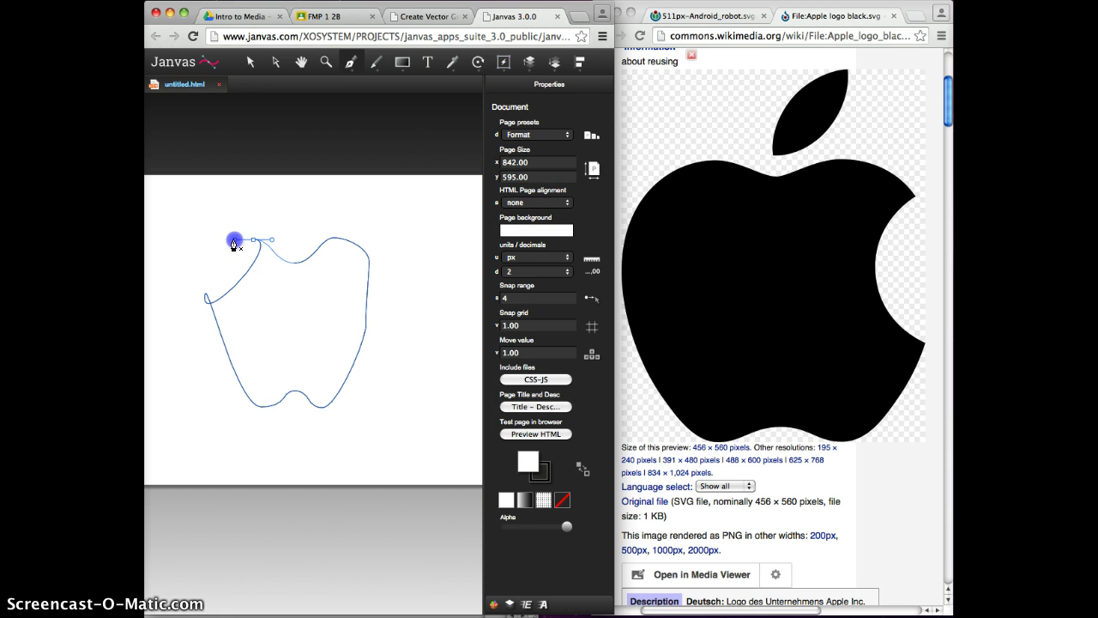
left_click(235, 242)
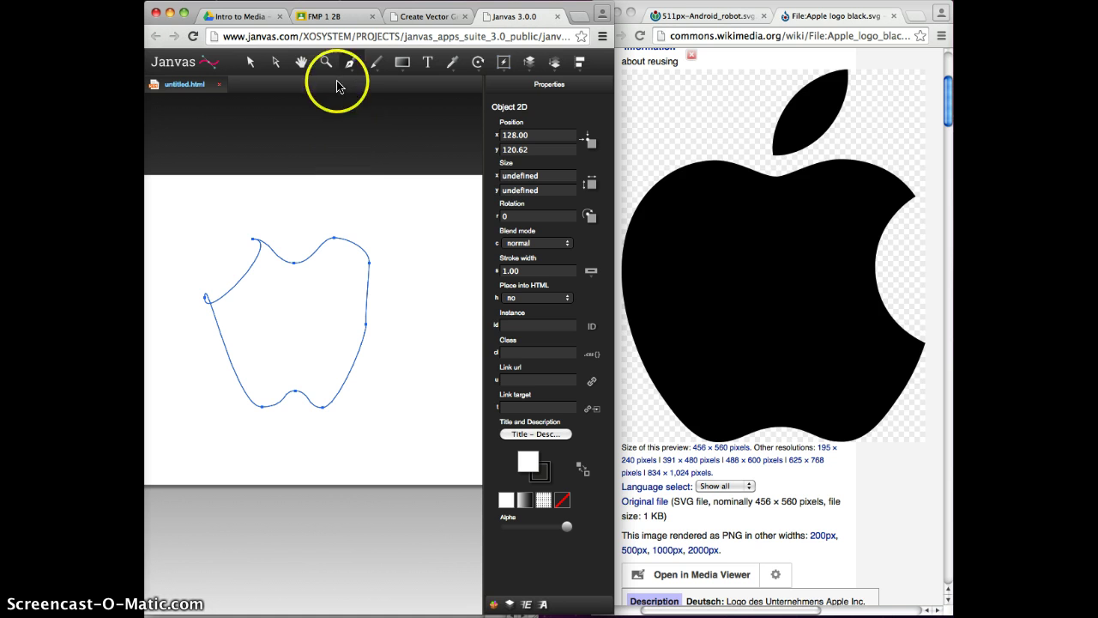
Try to adjust the curve at the apple's top-left anchor point using point selection
left_click(278, 64)
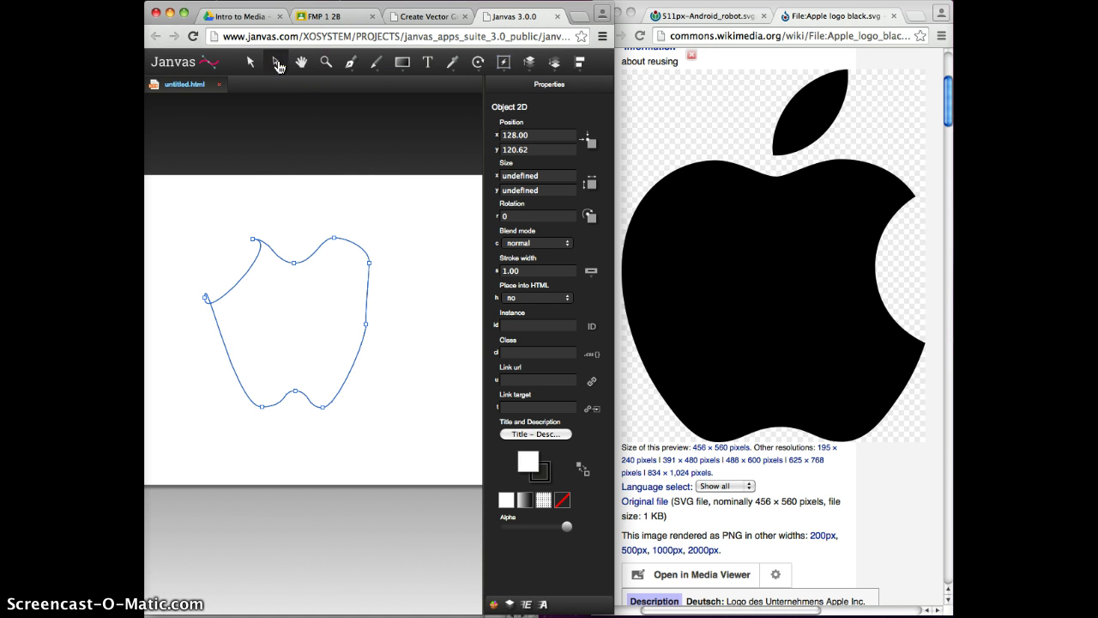
left_click(253, 240)
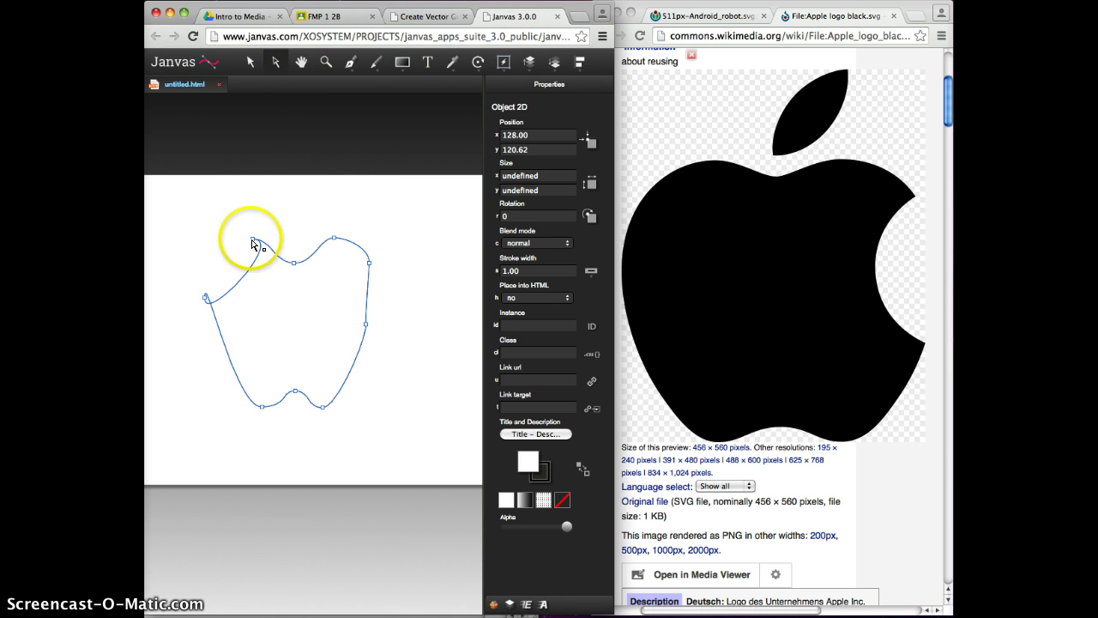
left_click(276, 62)
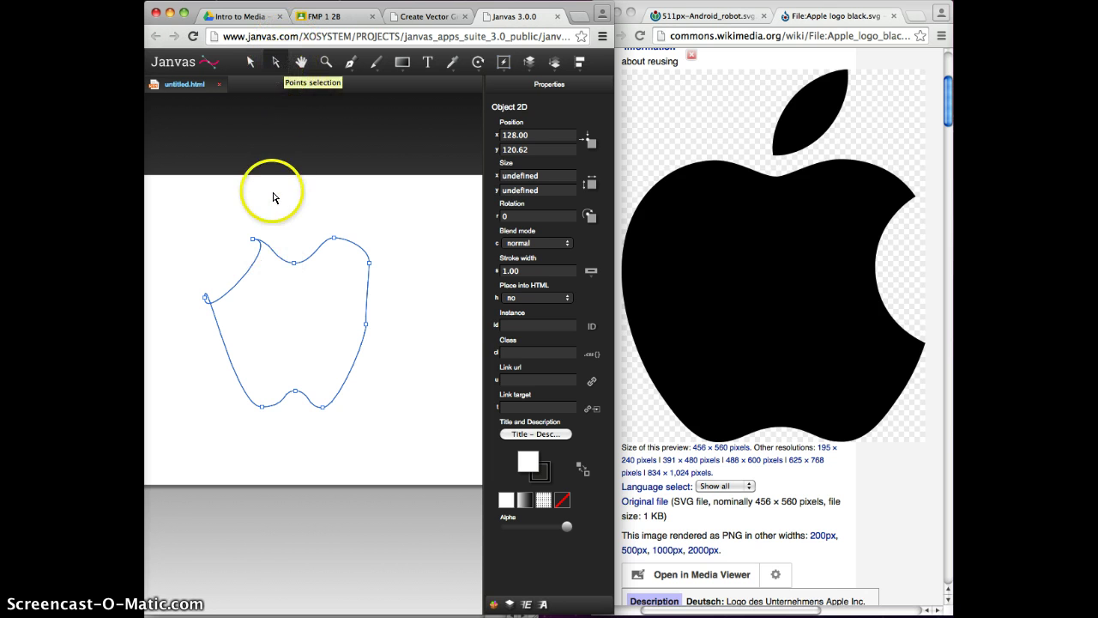
left_click(254, 241)
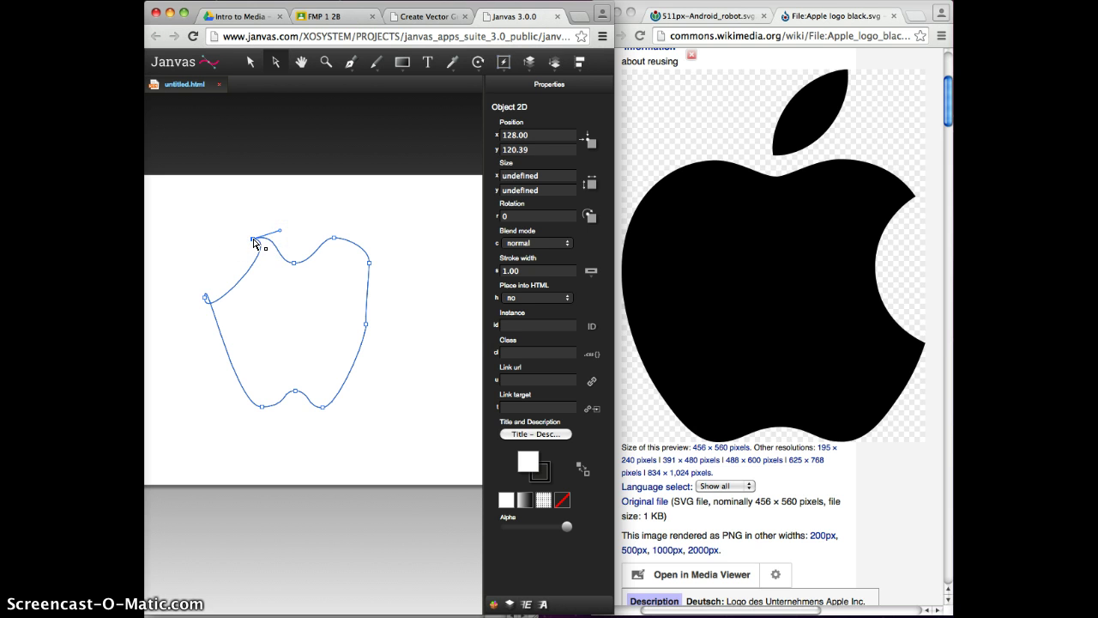
Convert the apple's left-edge anchor point, pulling new handles downward so the loop becomes a smooth curve
left_click(351, 63)
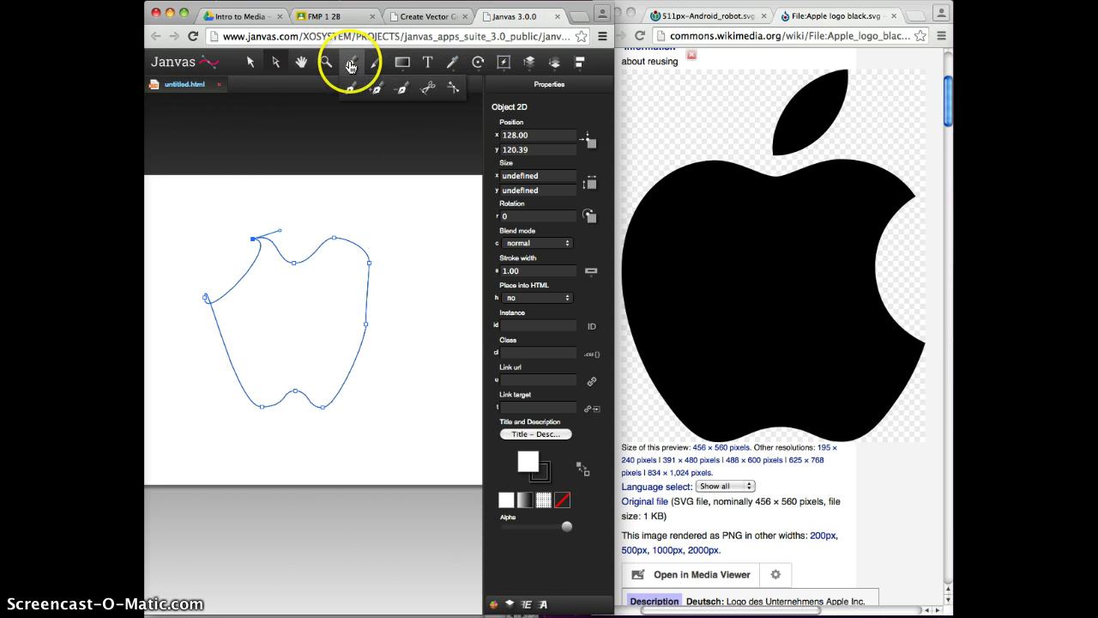
left_click(453, 92)
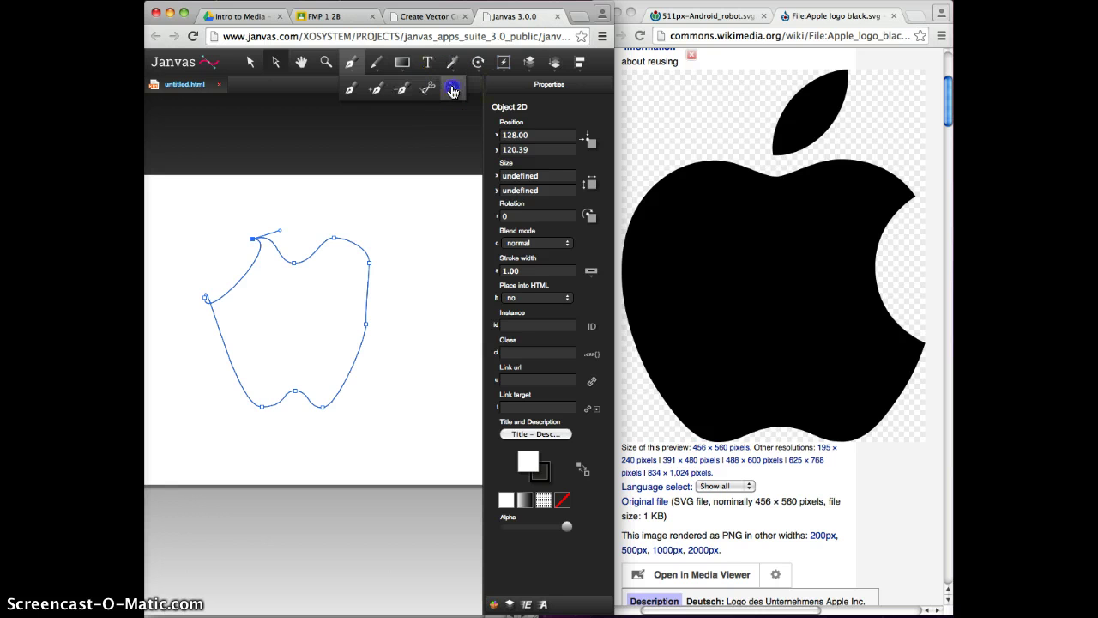
left_click(255, 241)
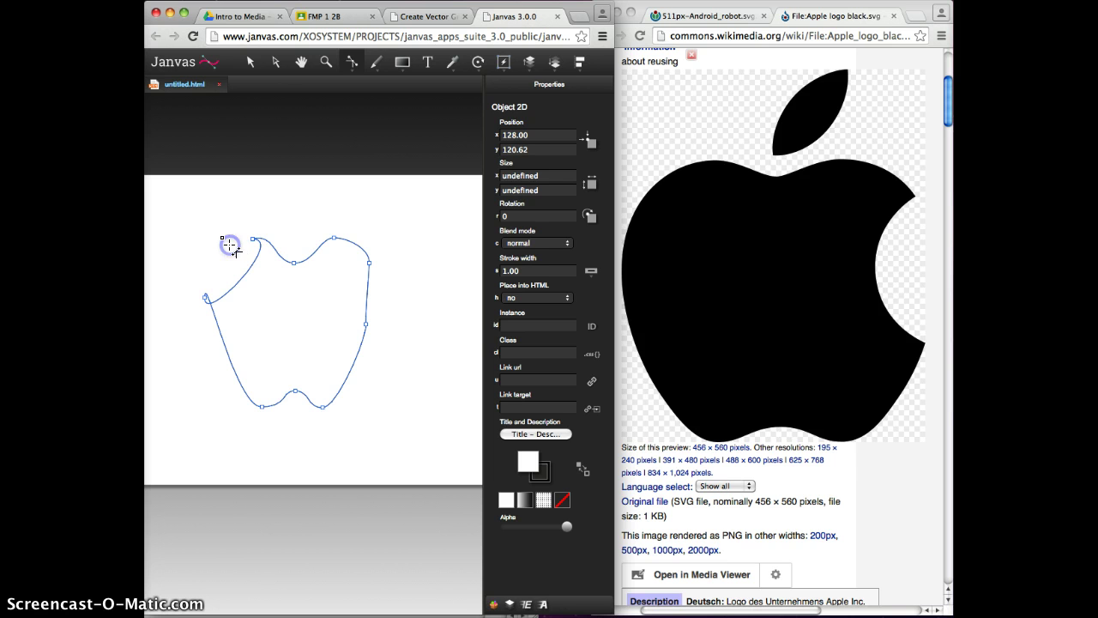
left_click(206, 296)
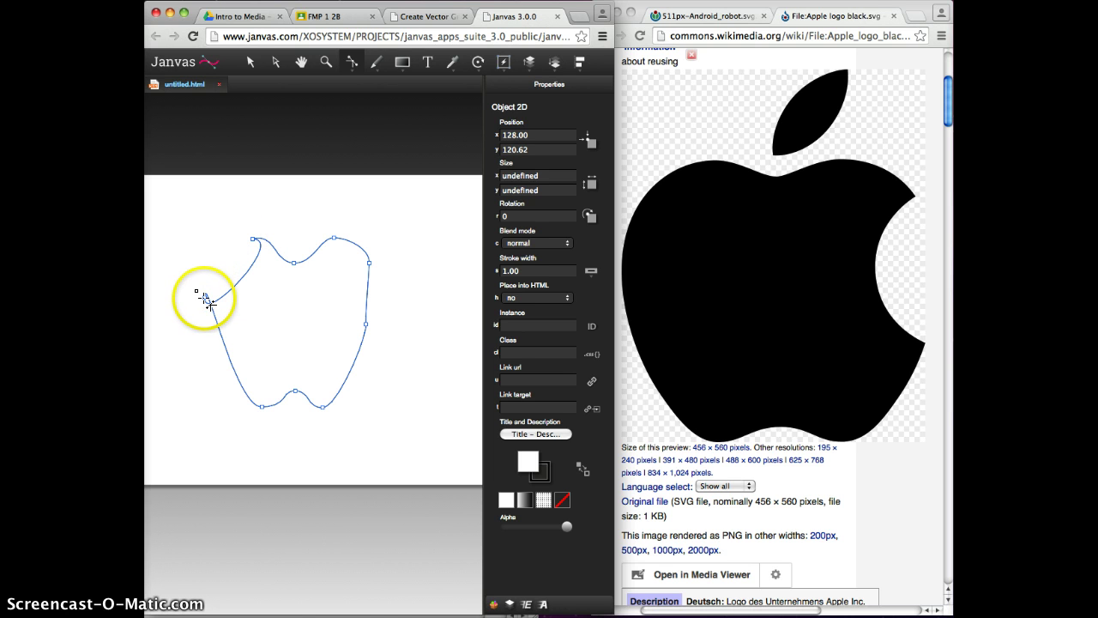
left_click_drag(208, 303, 204, 329)
Pull new handles from the apple's top-left anchor point and nudge the whole outline slightly downward
left_click(252, 238)
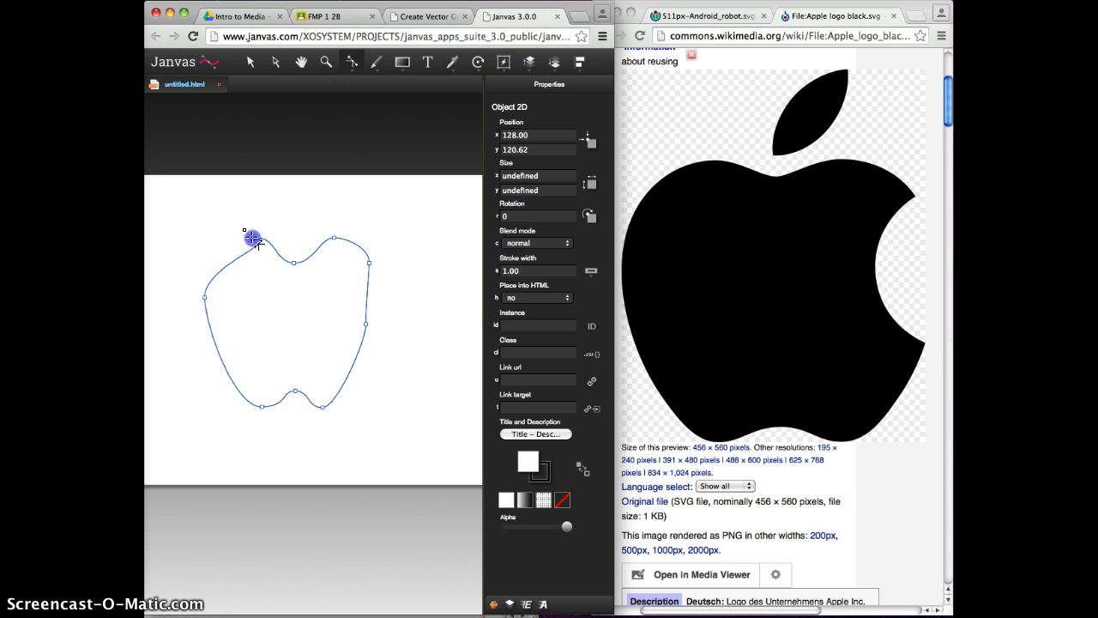
left_click_drag(269, 240, 216, 240)
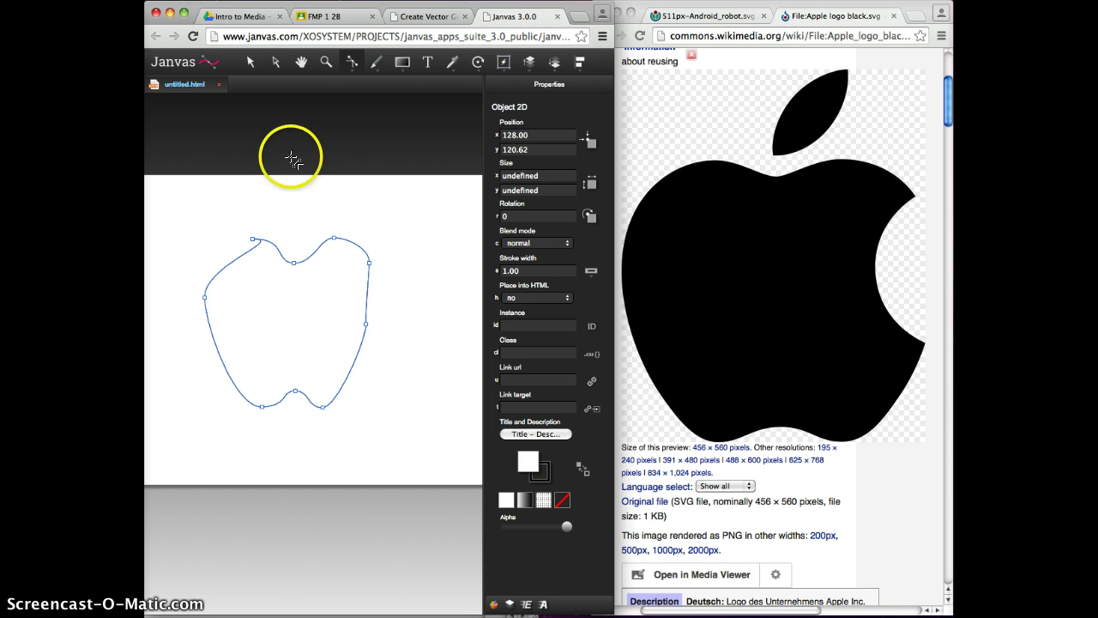
left_click(278, 66)
left_click(255, 240)
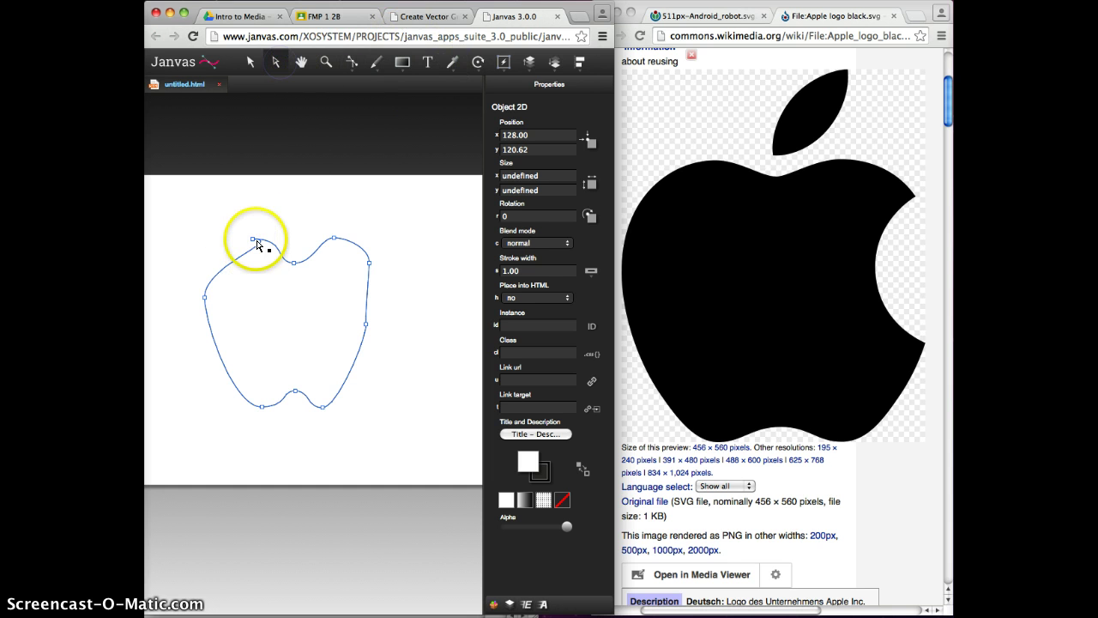
left_click_drag(238, 243, 256, 249)
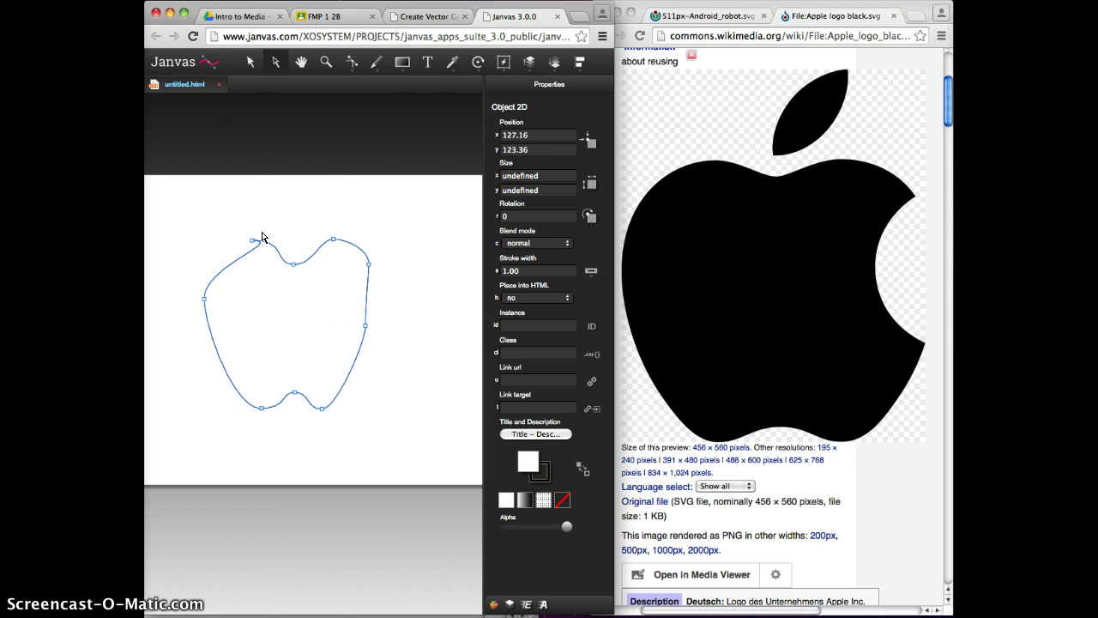
left_click(275, 215)
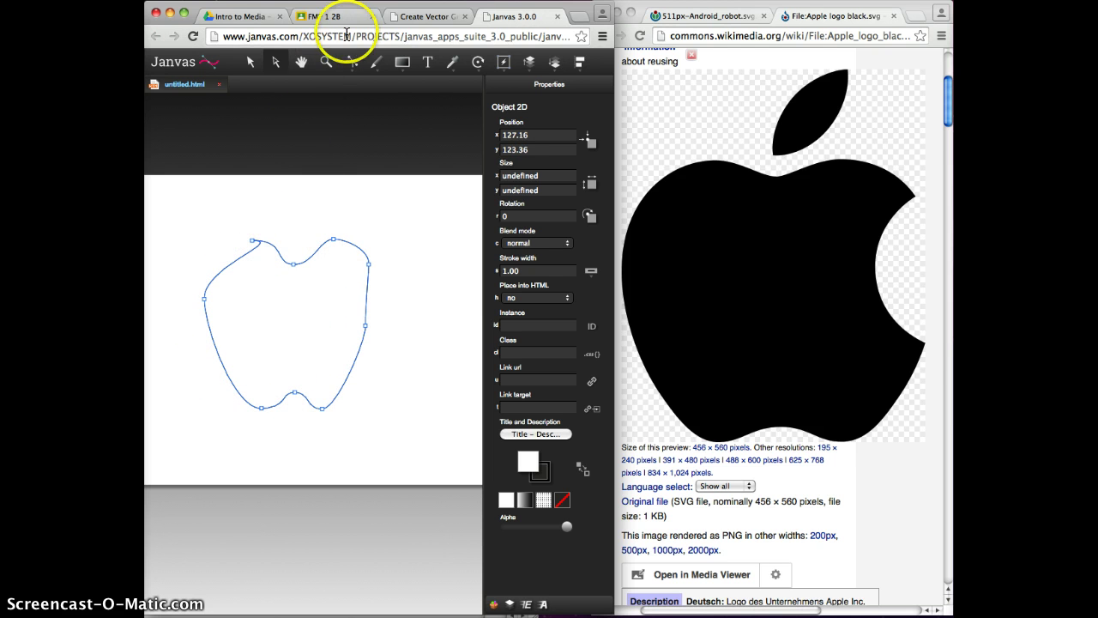
Convert the overlapping end point at the apple's top-left, pulling its handle far to the left
left_click(326, 62)
left_click(277, 274)
mouse_move(277, 274)
left_mouse_down()
mouse_move(263, 228)
mouse_move(289, 397)
mouse_move(367, 582)
mouse_move(370, 529)
left_mouse_up()
left_click(351, 62)
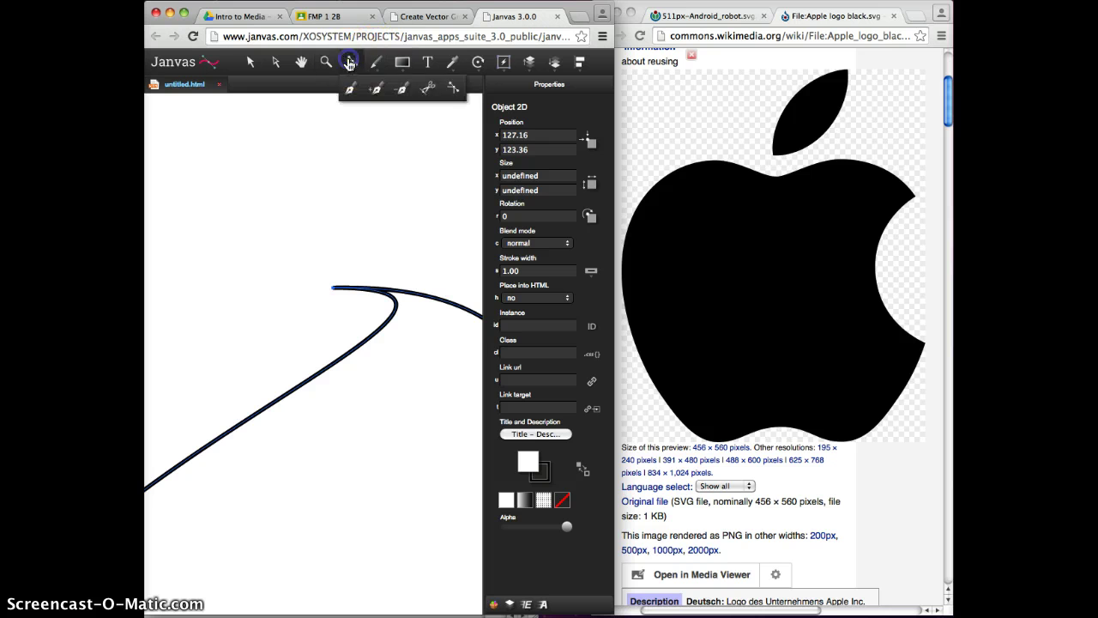
mouse_move(337, 290)
left_mouse_down()
mouse_move(319, 287)
mouse_move(295, 306)
mouse_move(380, 303)
mouse_move(400, 292)
mouse_move(321, 235)
mouse_move(260, 275)
mouse_move(248, 335)
mouse_move(165, 328)
left_mouse_up()
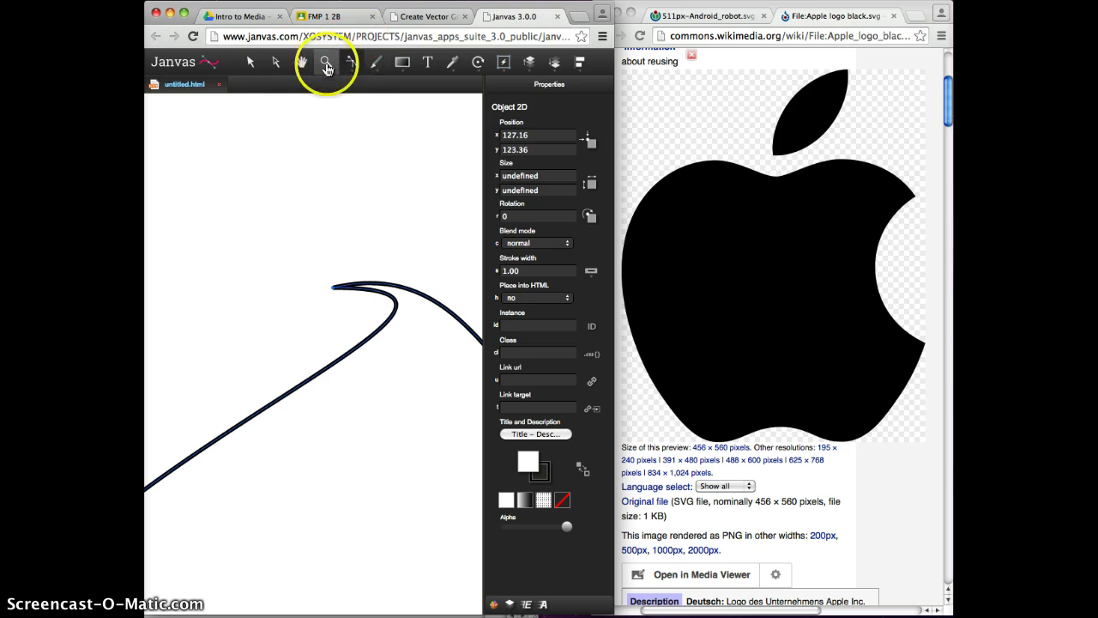
Separate the two overlapping top-left end points by moving one upward, and smooth the lower one's segment with a new handle
left_click(275, 62)
left_click(350, 255)
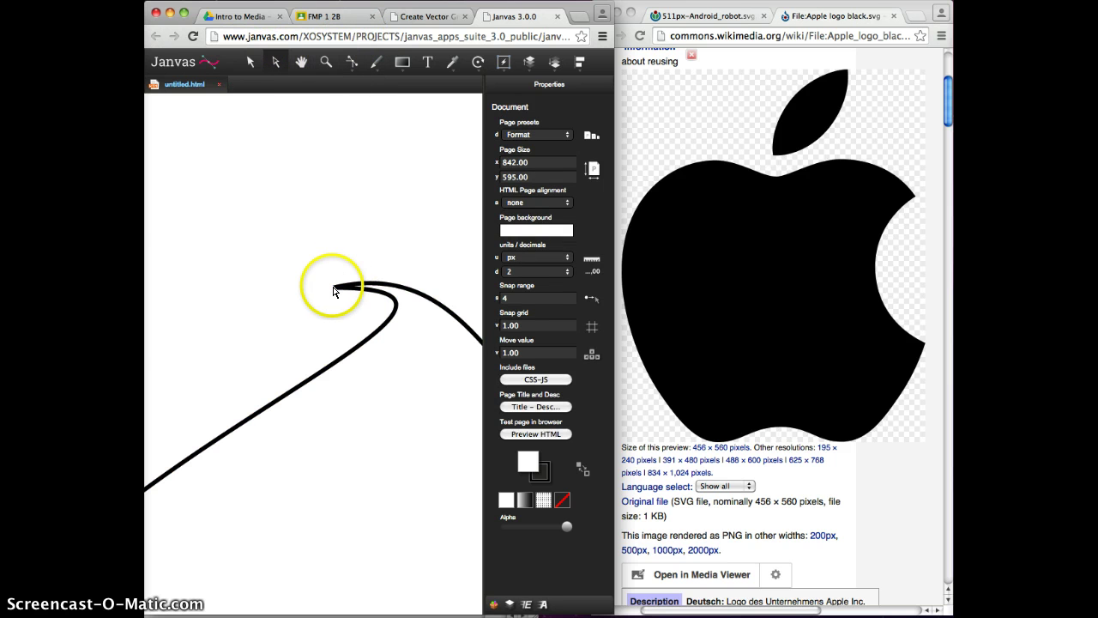
left_click(334, 291)
left_click_drag(333, 289, 340, 247)
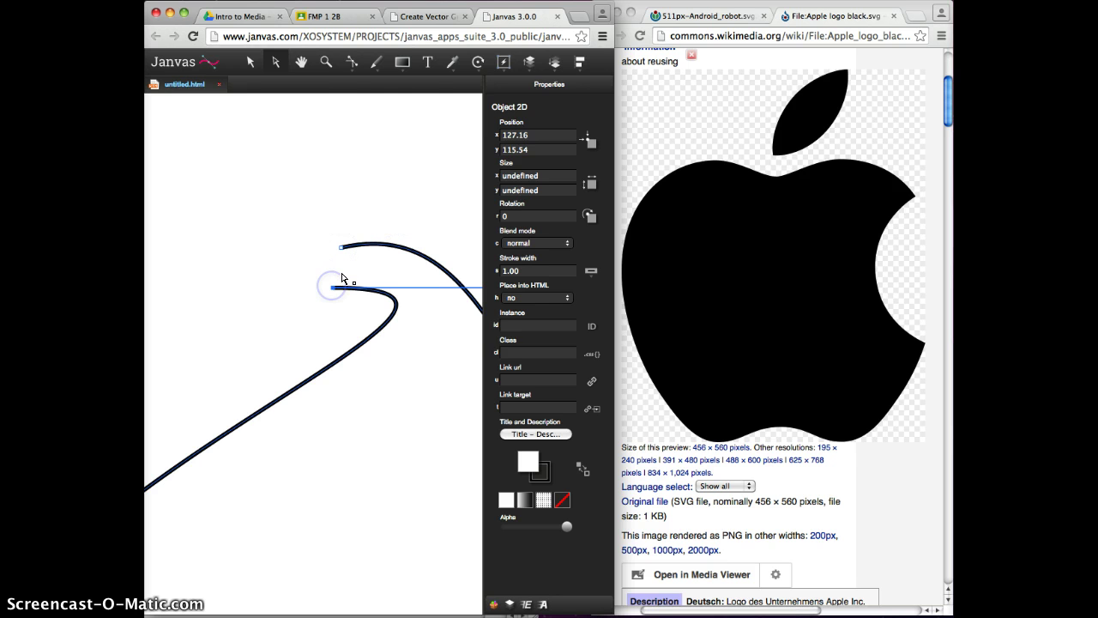
left_click(352, 62)
left_click_drag(326, 303, 257, 312)
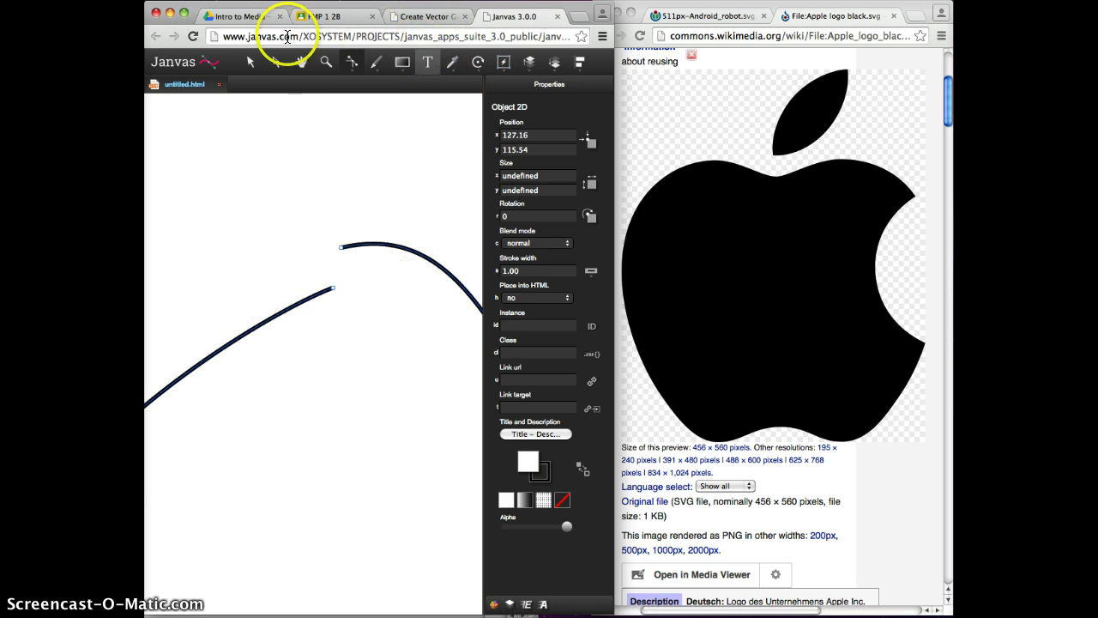
Select both open end points at the apple's top-left and join them
left_click(342, 248)
left_click(334, 289)
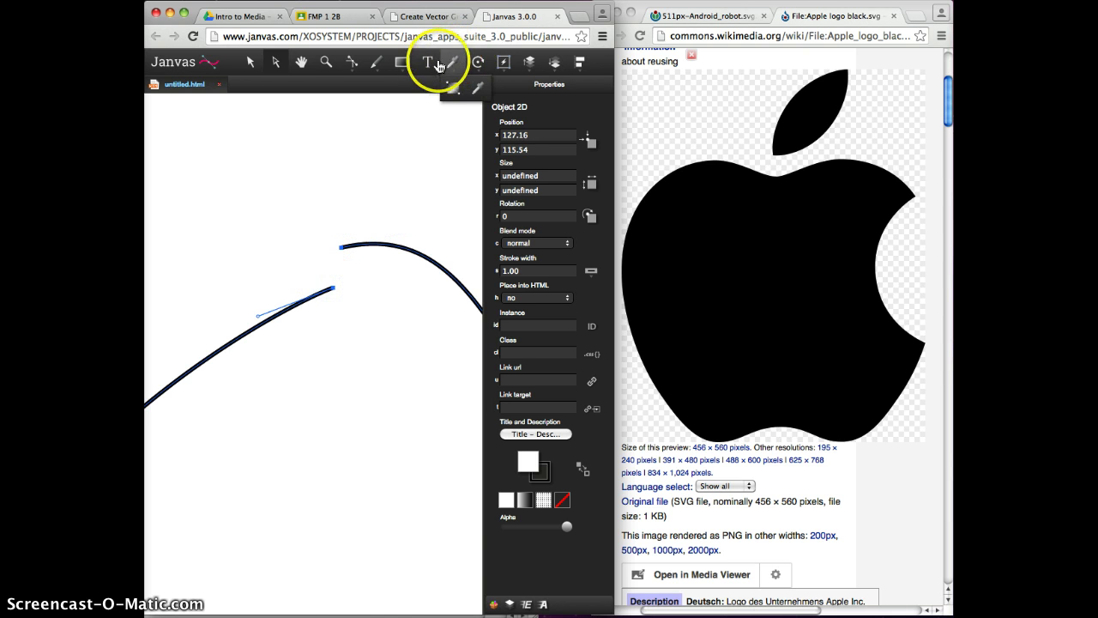
left_click(501, 63)
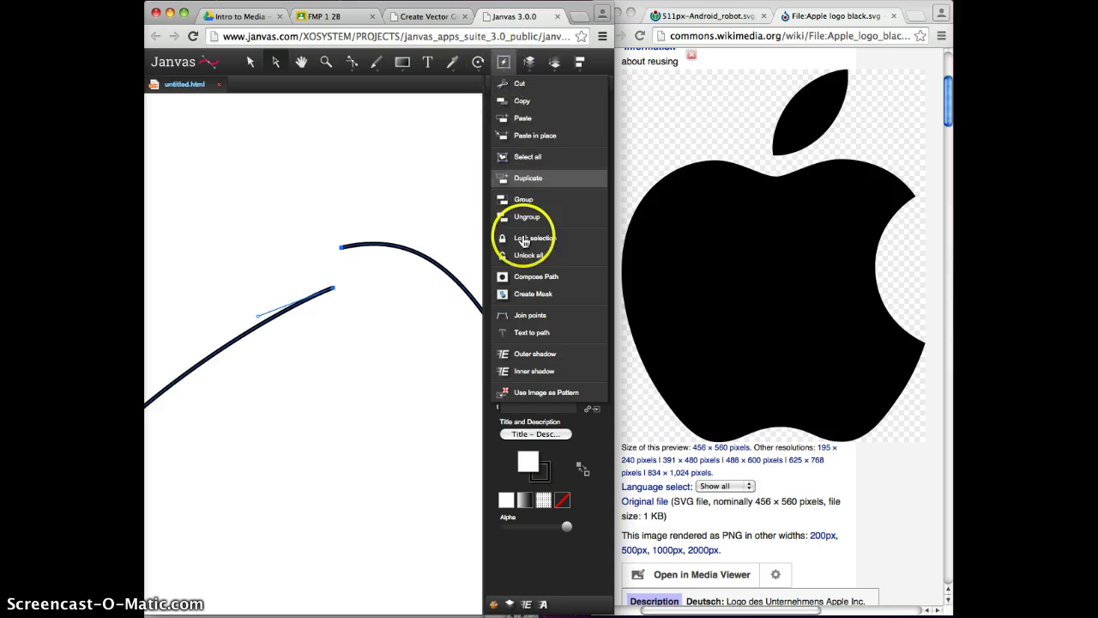
left_click(540, 322)
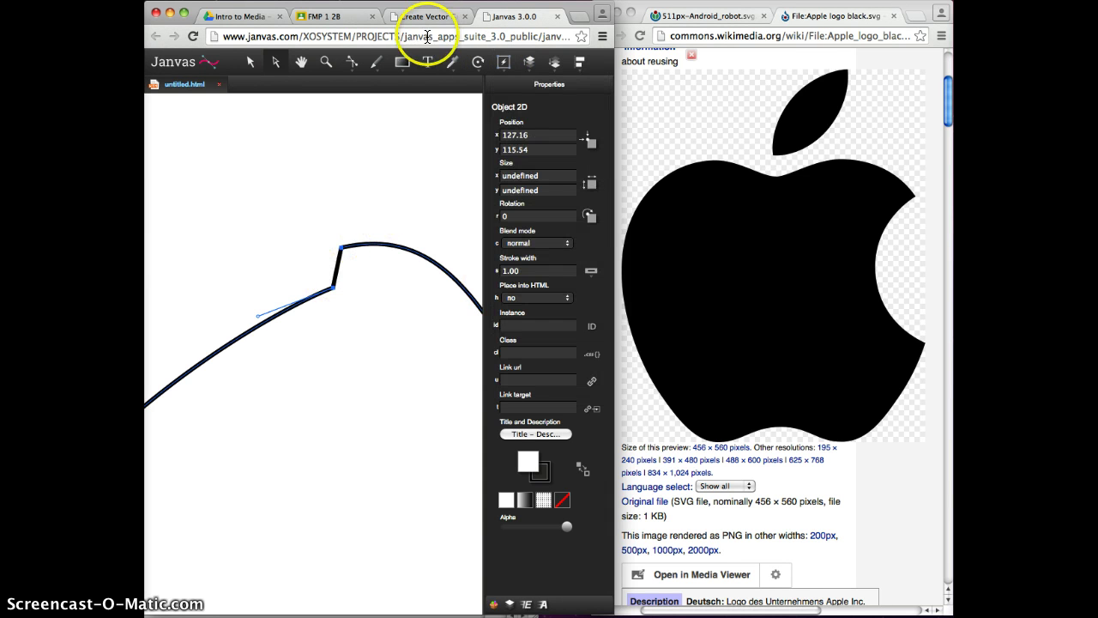
Try to delete the upper of the two joined anchor points using point selection, and undo the deletion
left_click(329, 230)
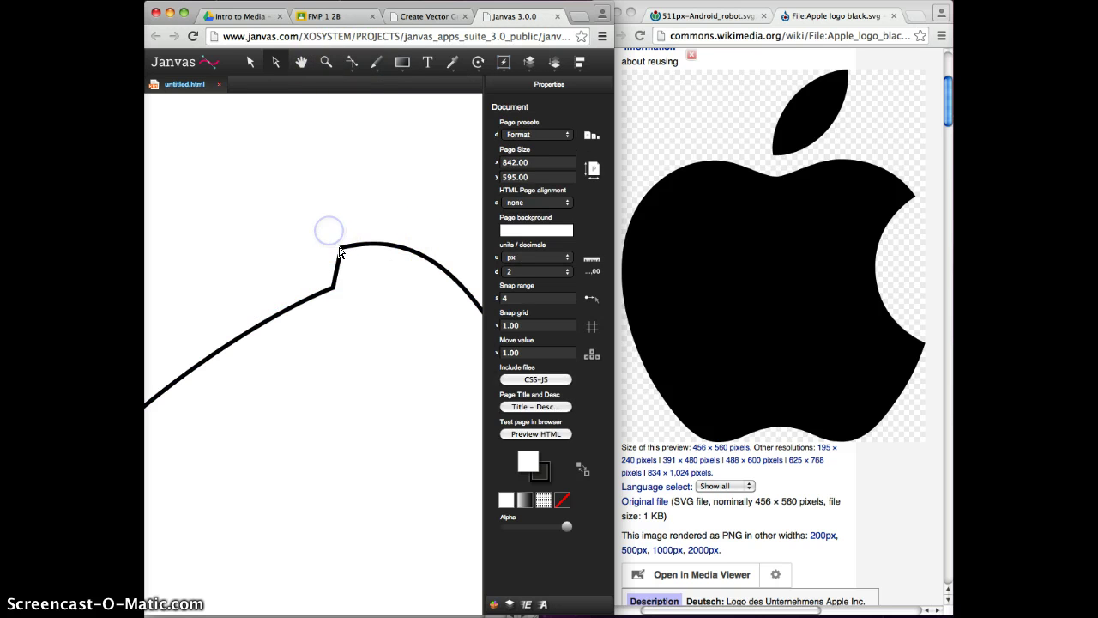
left_click(342, 254)
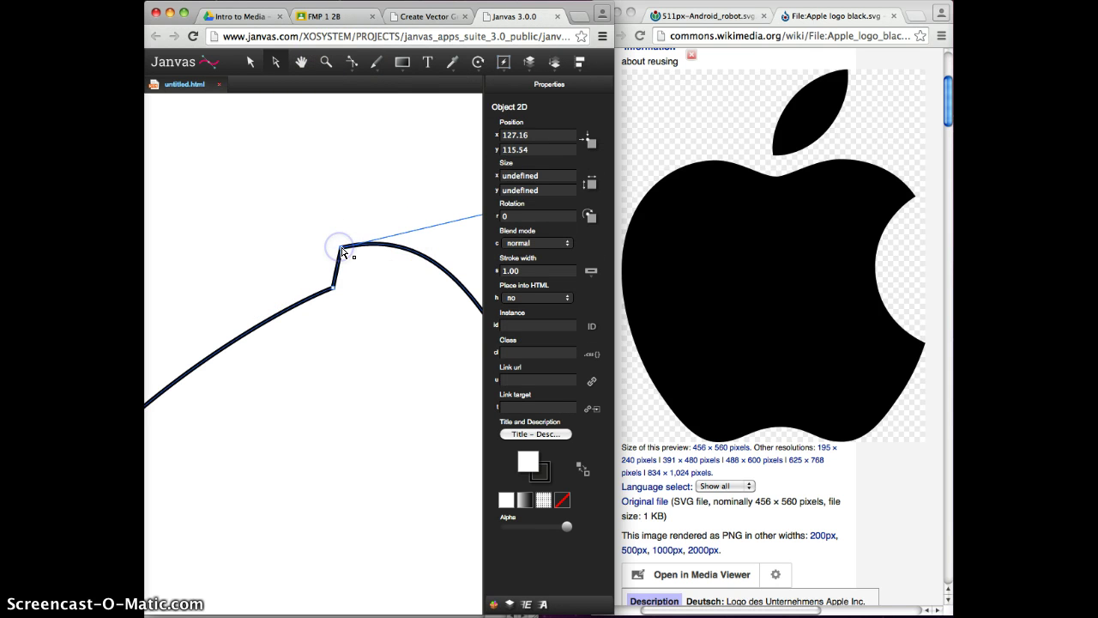
key("Delete")
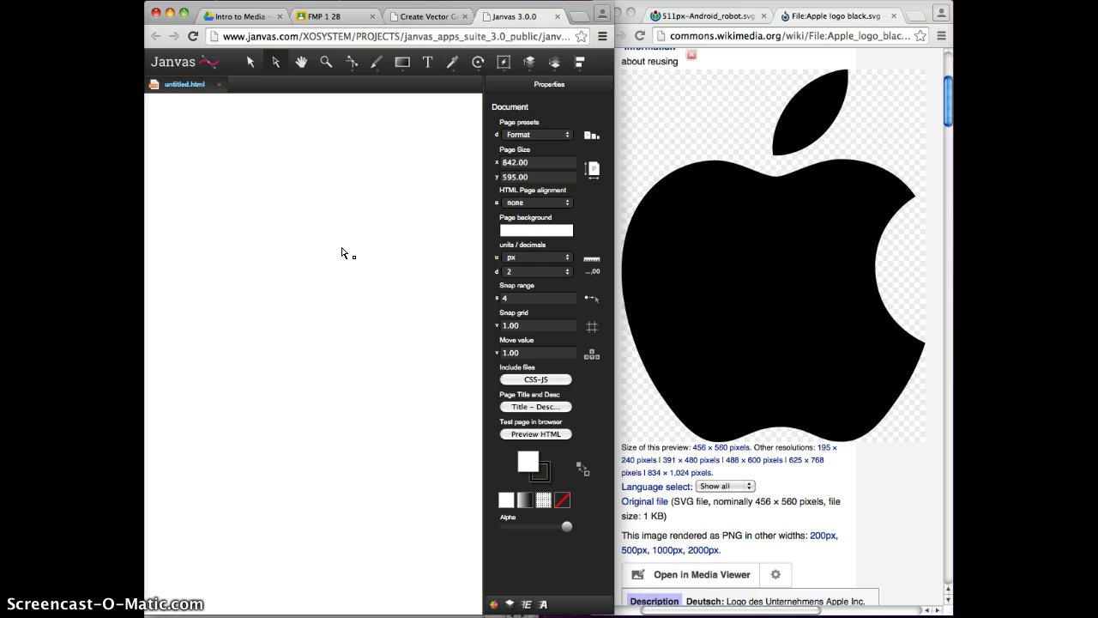
key("ctrl+z")
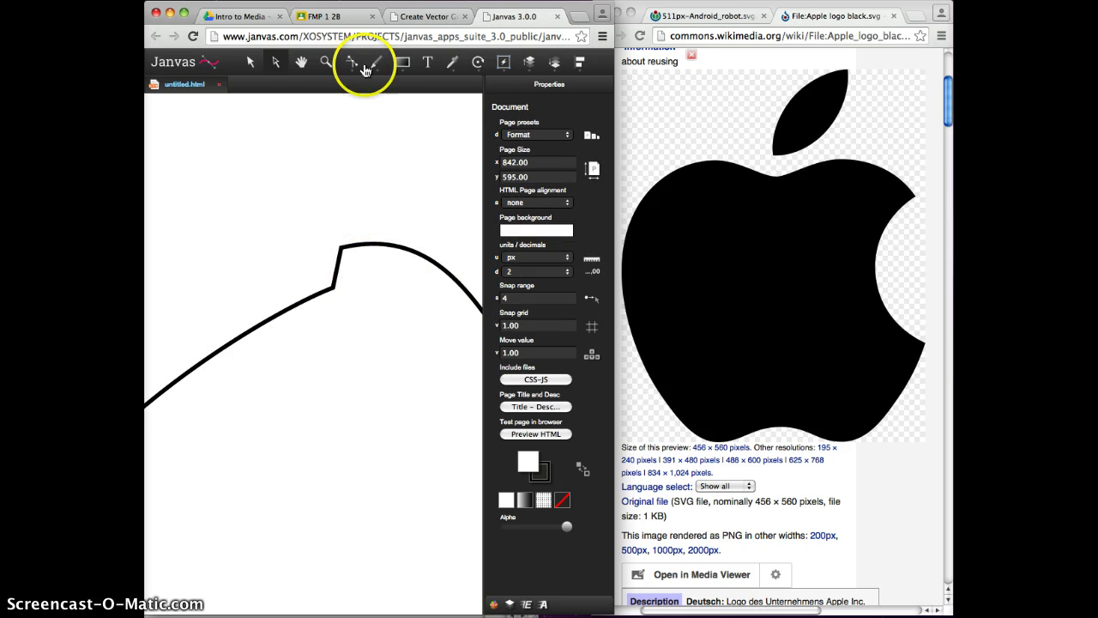
Remove the upper of the two joined top-left points with the delete-anchor-point tool
mouse_move(364, 58)
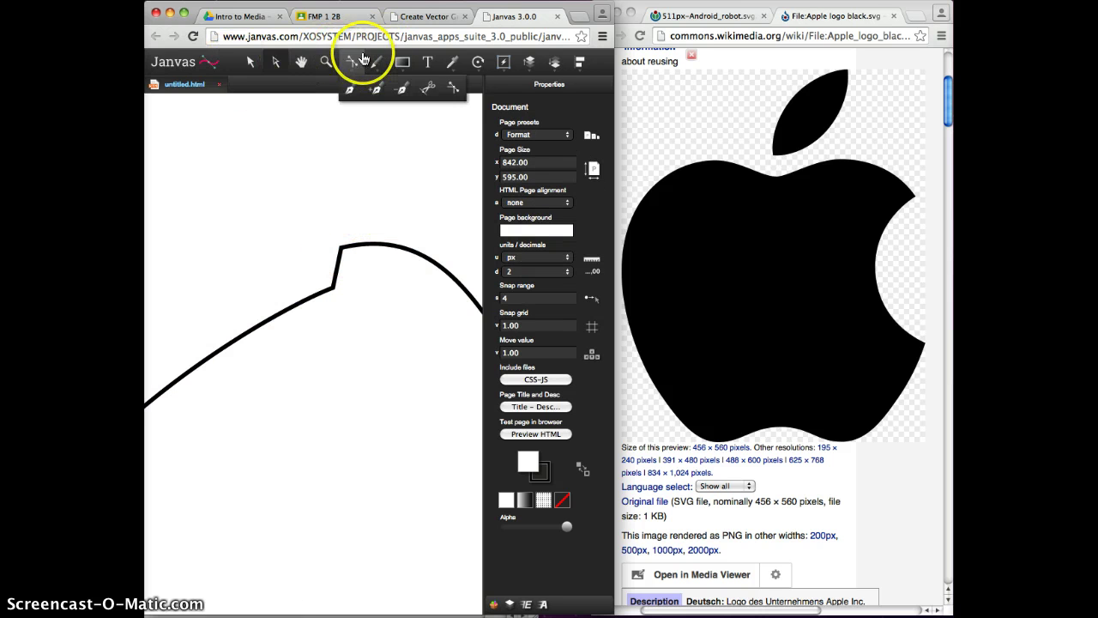
left_click(402, 87)
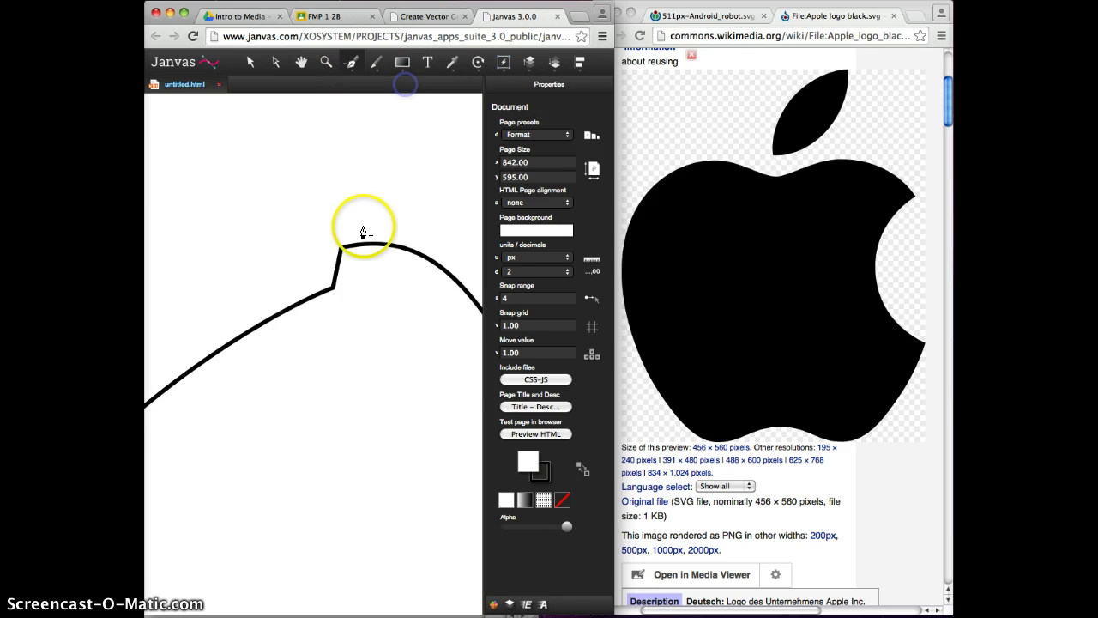
left_click(339, 249)
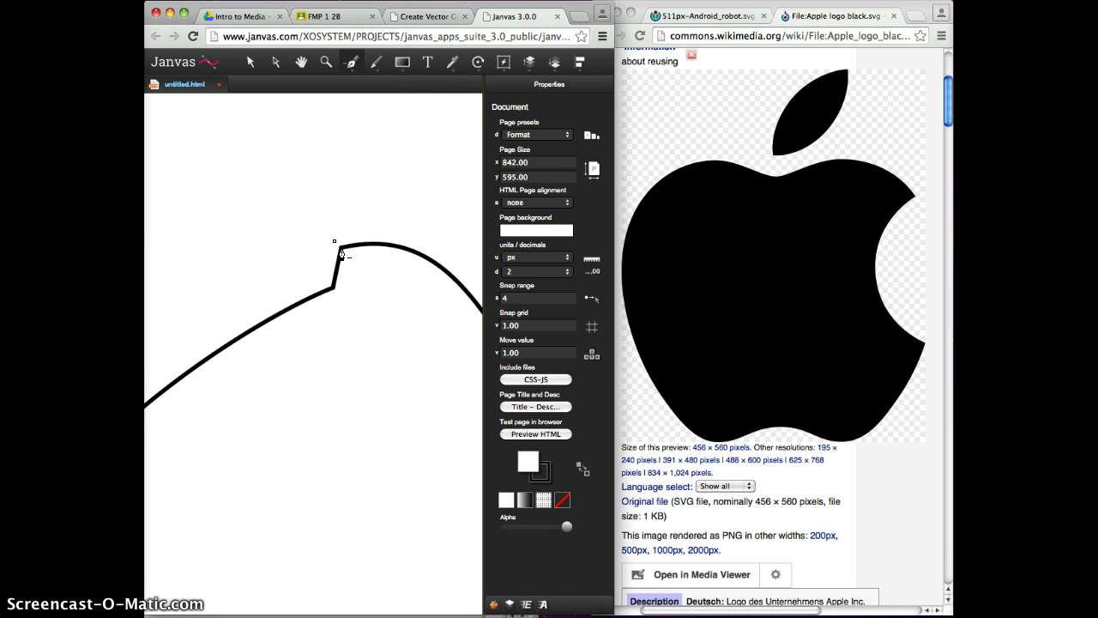
left_click(250, 62)
left_click(392, 243)
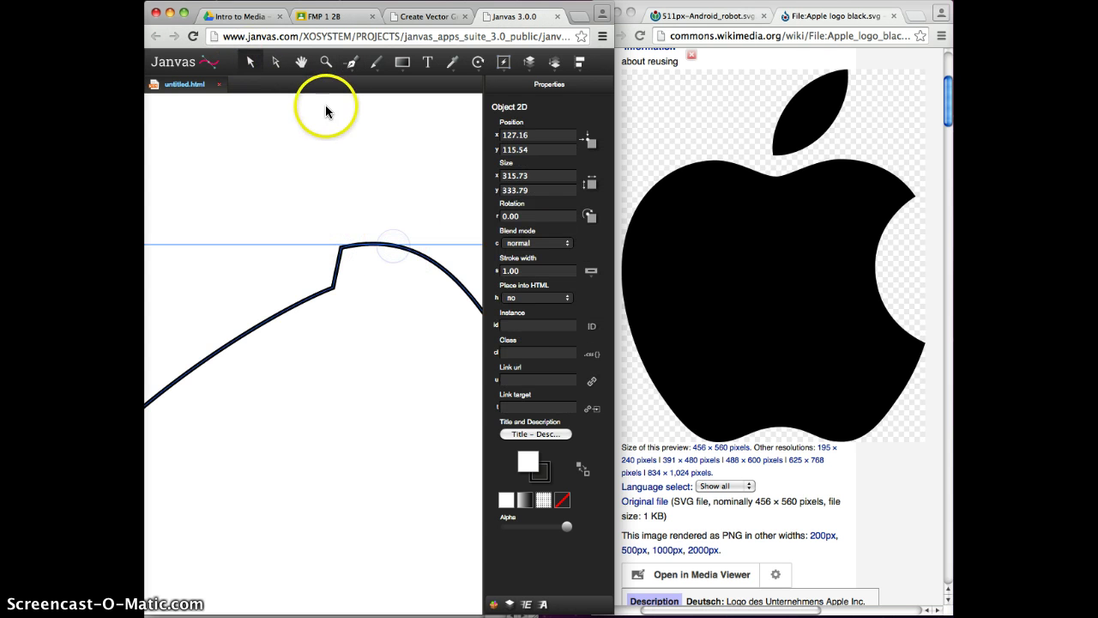
left_click(276, 61)
left_click(405, 250)
left_click(351, 62)
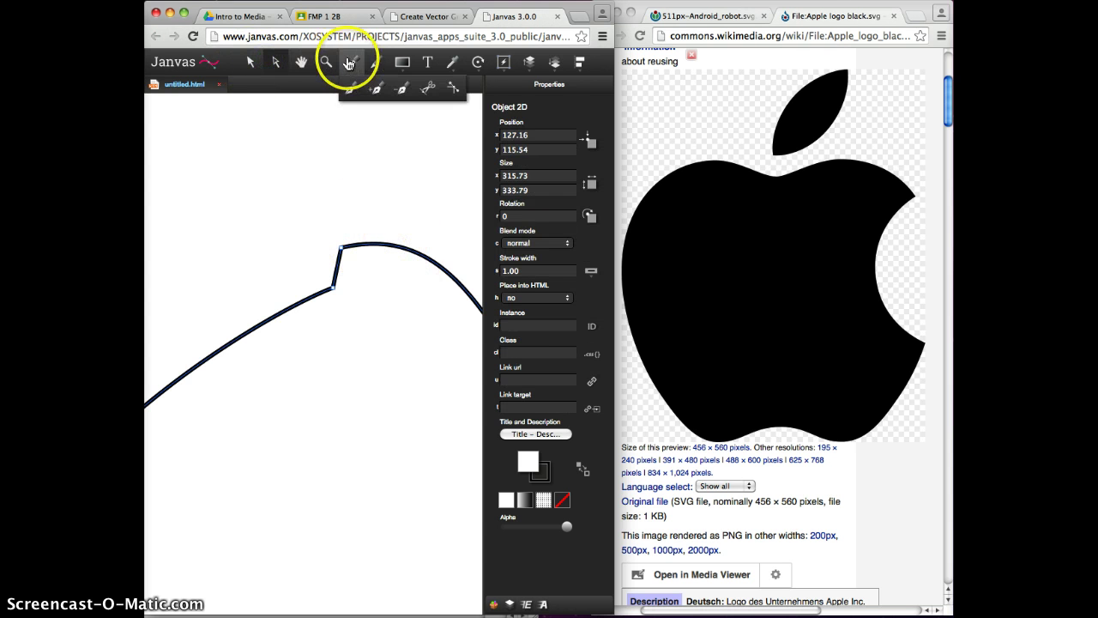
left_click(342, 252)
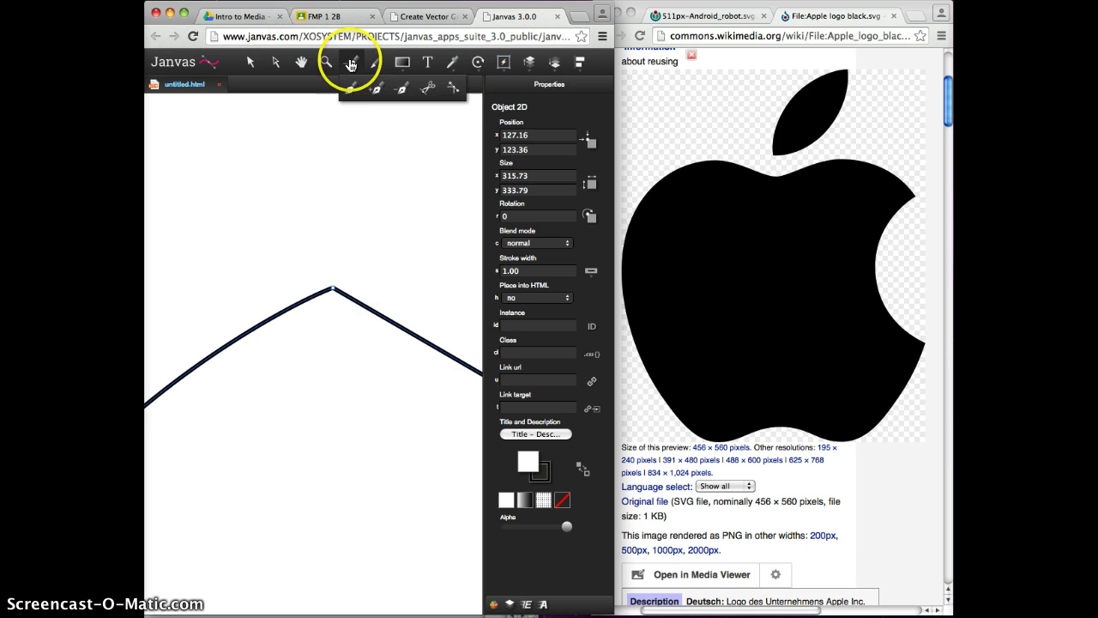
Convert the remaining top-left anchor point, pulling its handle to the left and slightly down for a smooth curve
mouse_move(348, 63)
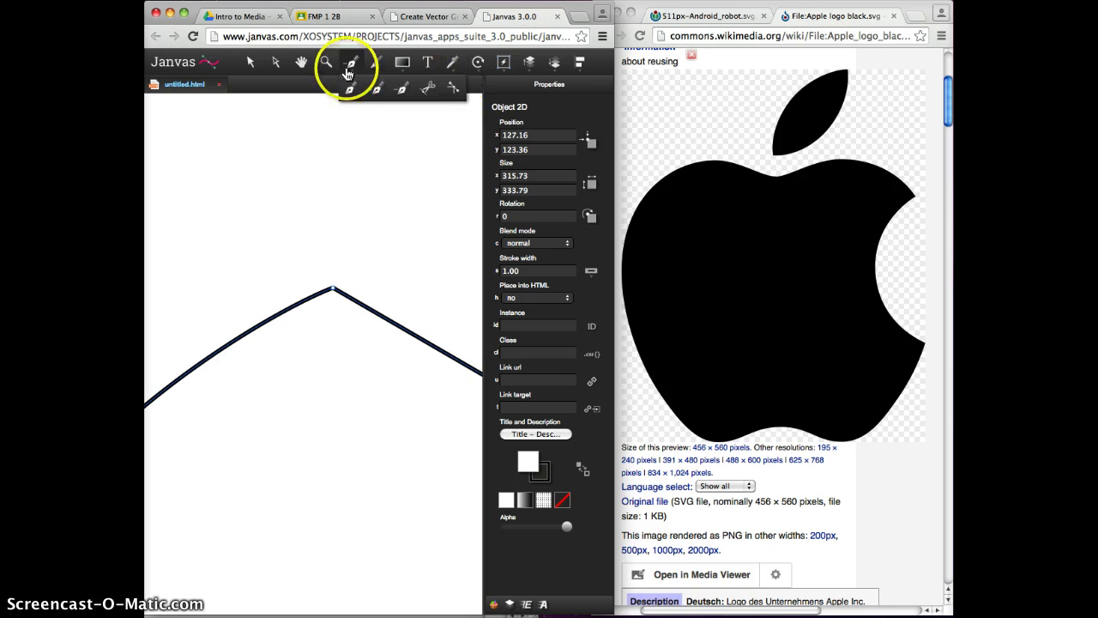
left_click(453, 92)
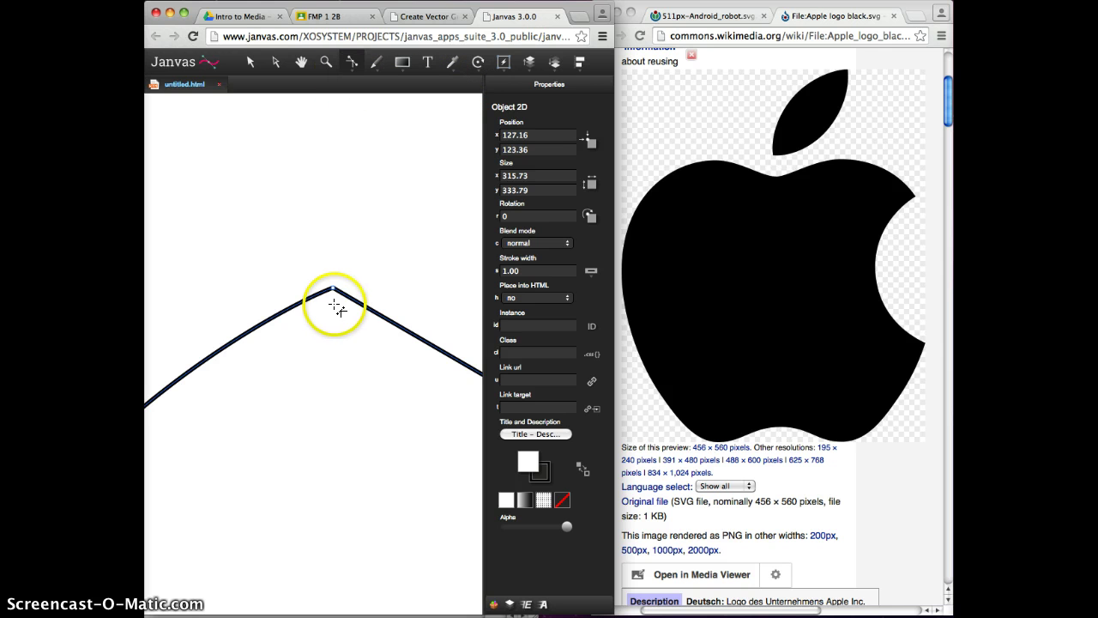
left_click_drag(331, 287, 185, 320)
left_click(260, 288)
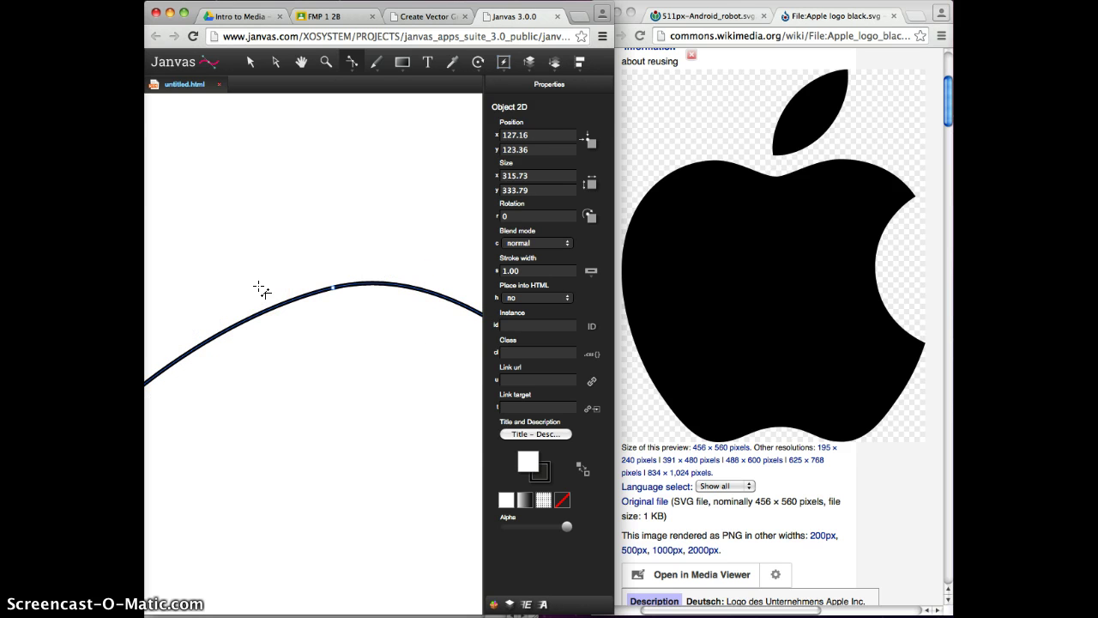
Move the anchor point in the apple's top dip slightly upward to make the dip shallower
left_click(324, 64)
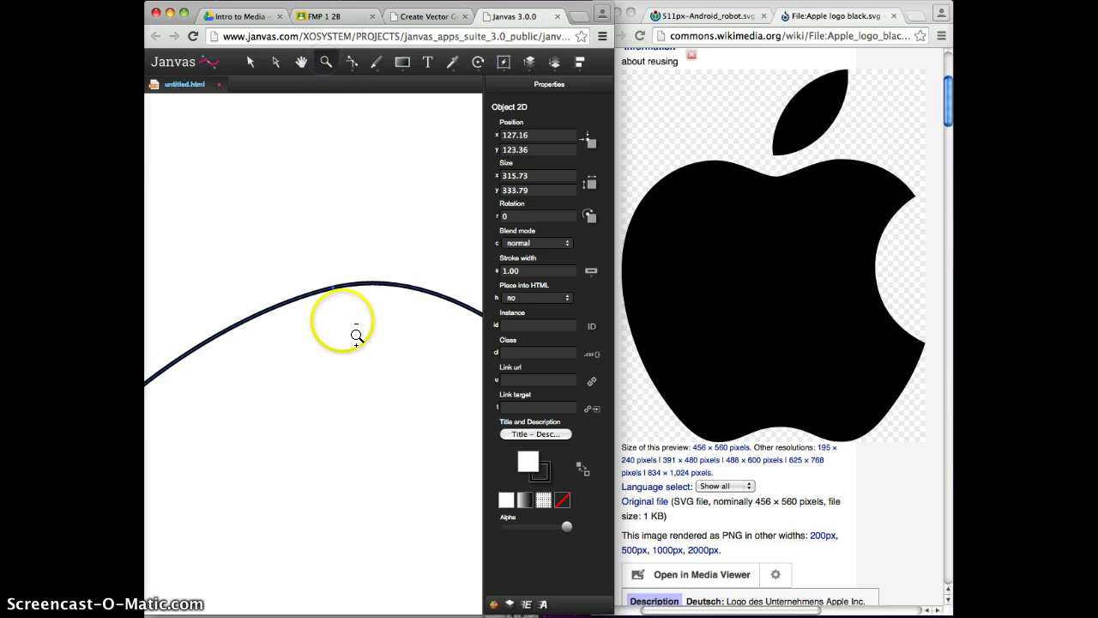
left_click_drag(356, 334, 358, 112)
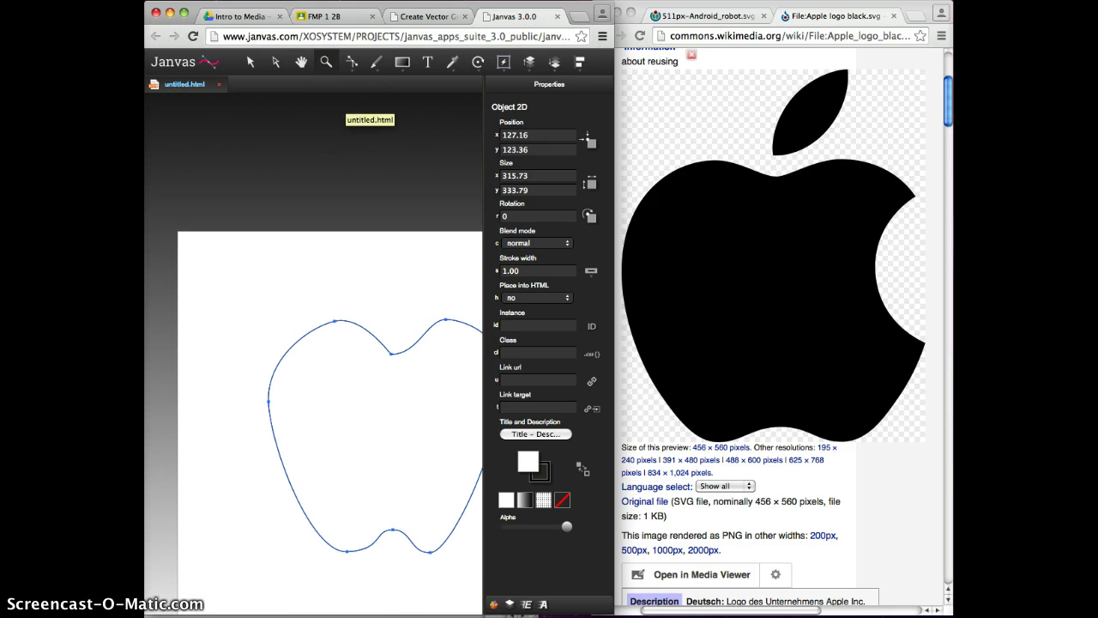
left_click(301, 62)
left_click_drag(441, 373, 412, 300)
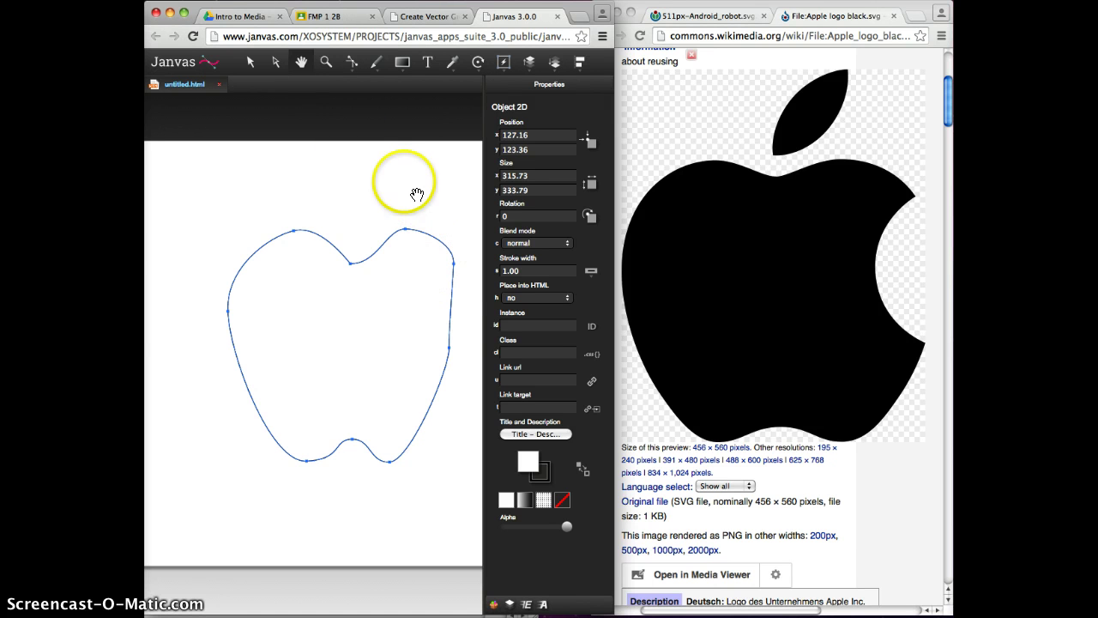
left_click(278, 67)
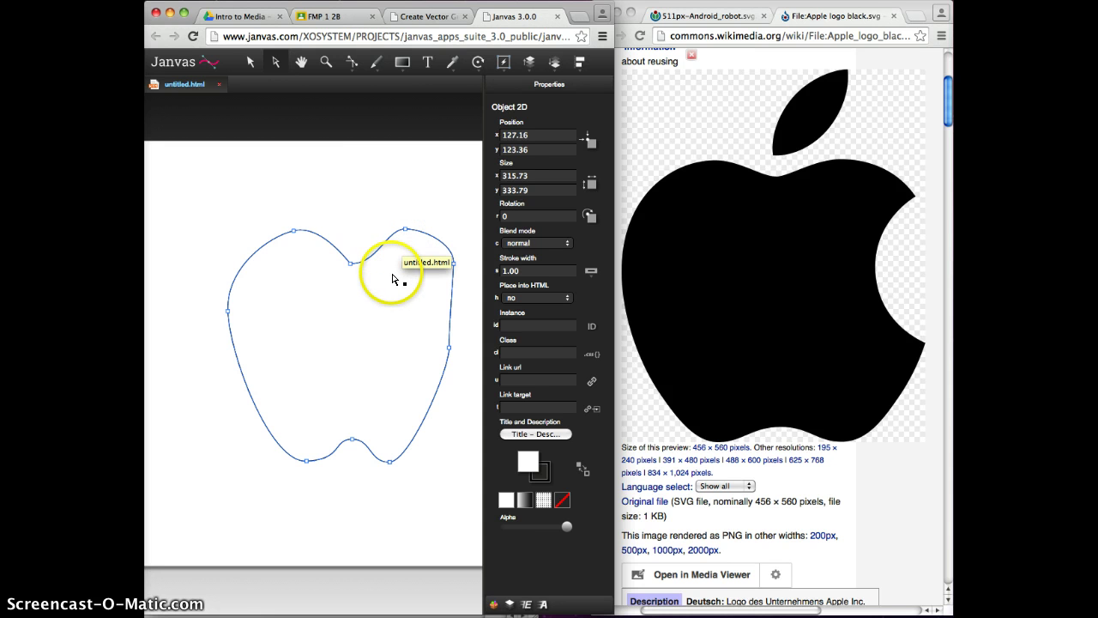
left_click(350, 265)
left_click_drag(351, 265, 351, 251)
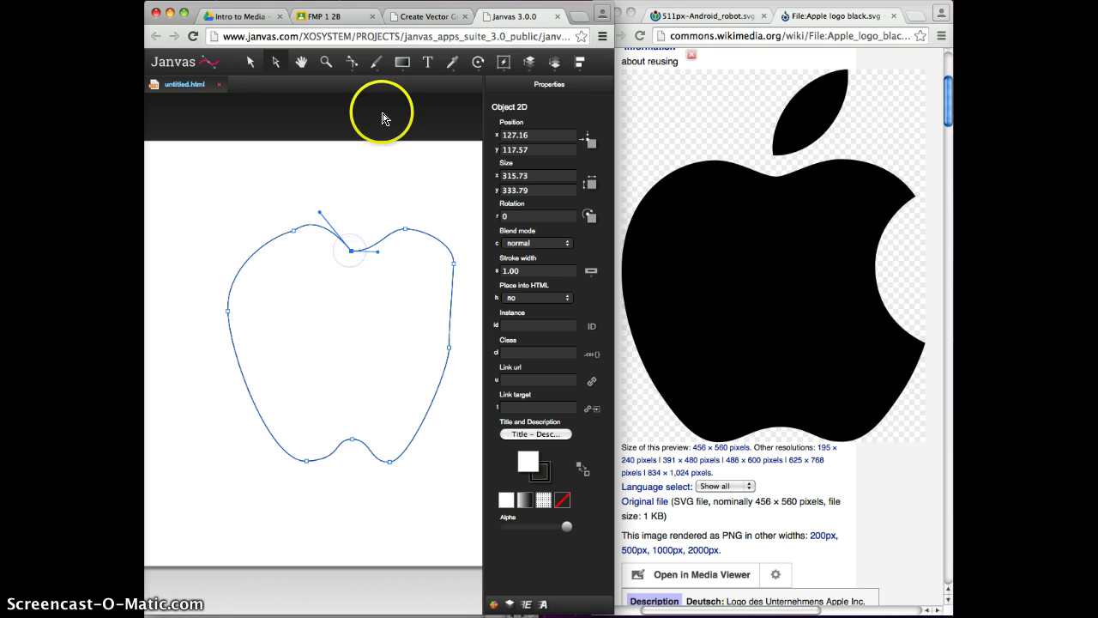
Convert the top-dip and top-left lobe anchor points, pulling nearly horizontal handles leftward to smooth both curves
left_click(352, 62)
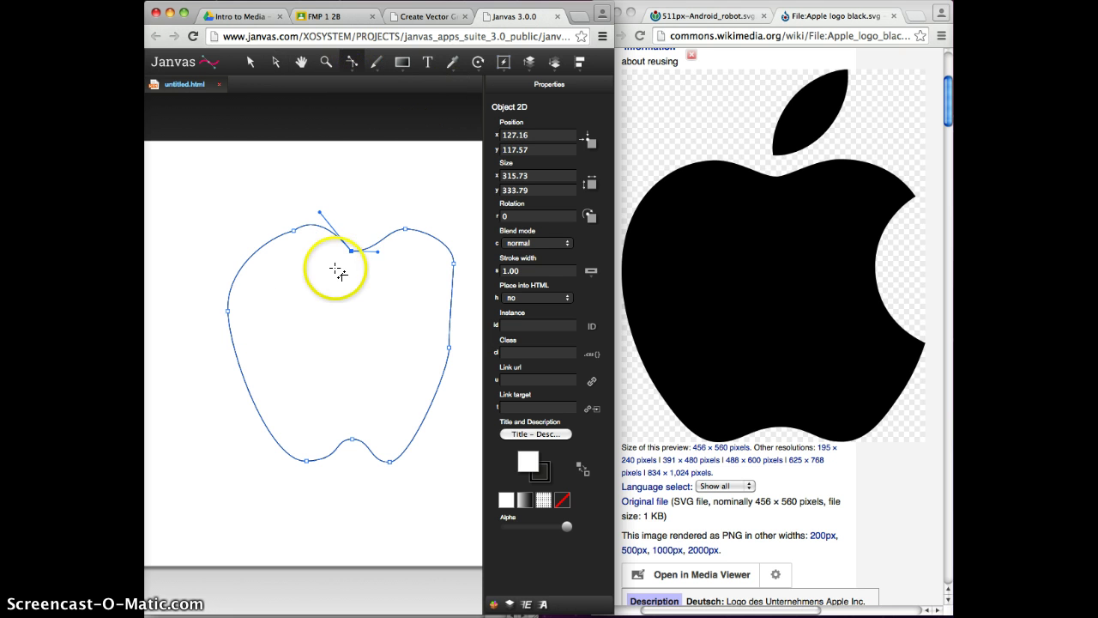
left_click_drag(351, 250, 330, 256)
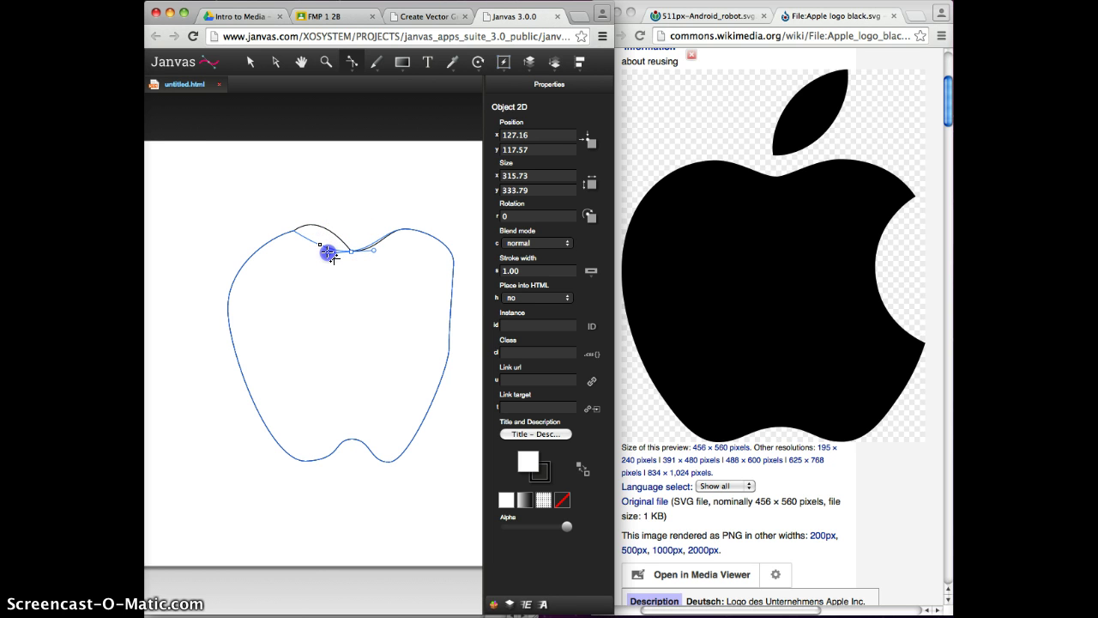
left_click_drag(328, 252, 265, 229)
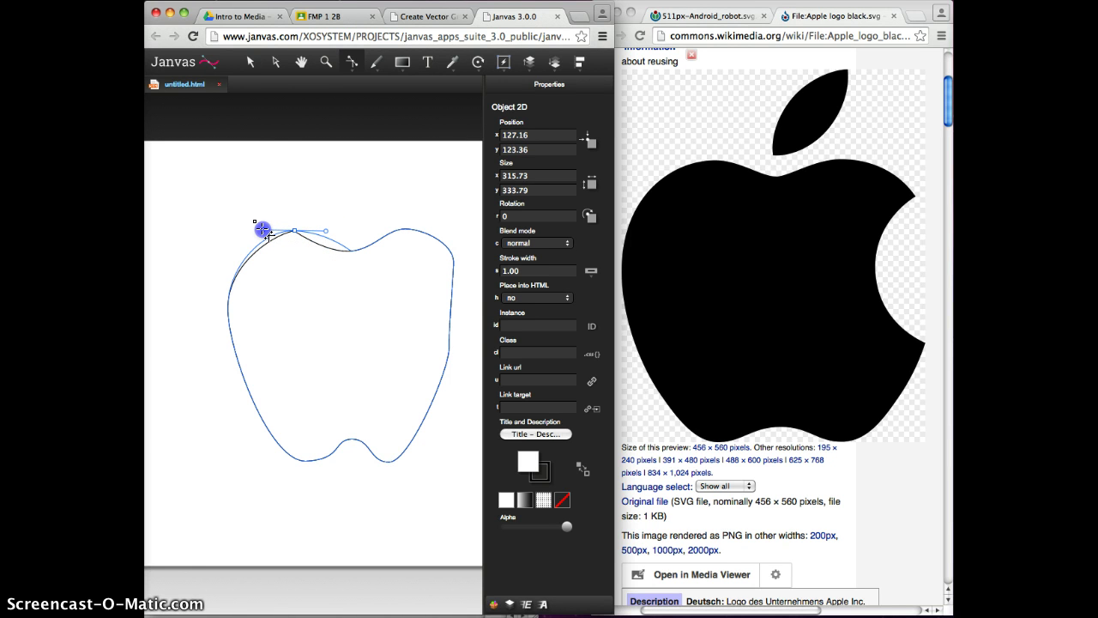
left_click_drag(263, 230, 263, 232)
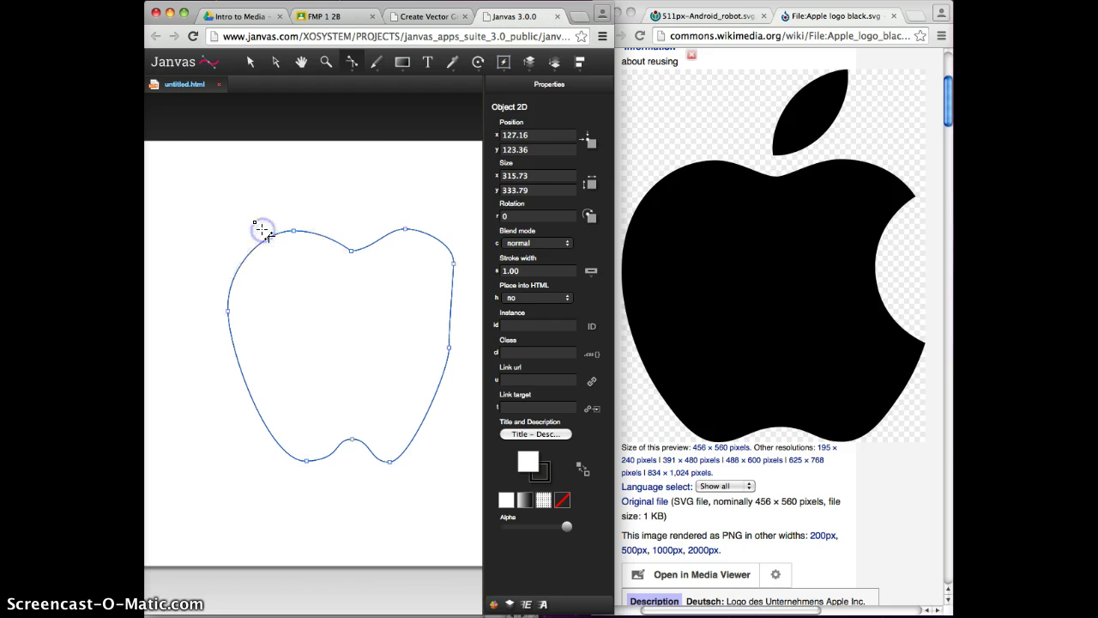
Try to flatten the top dip by lengthening its anchor point's left handle with the direct selection tool
left_click(276, 63)
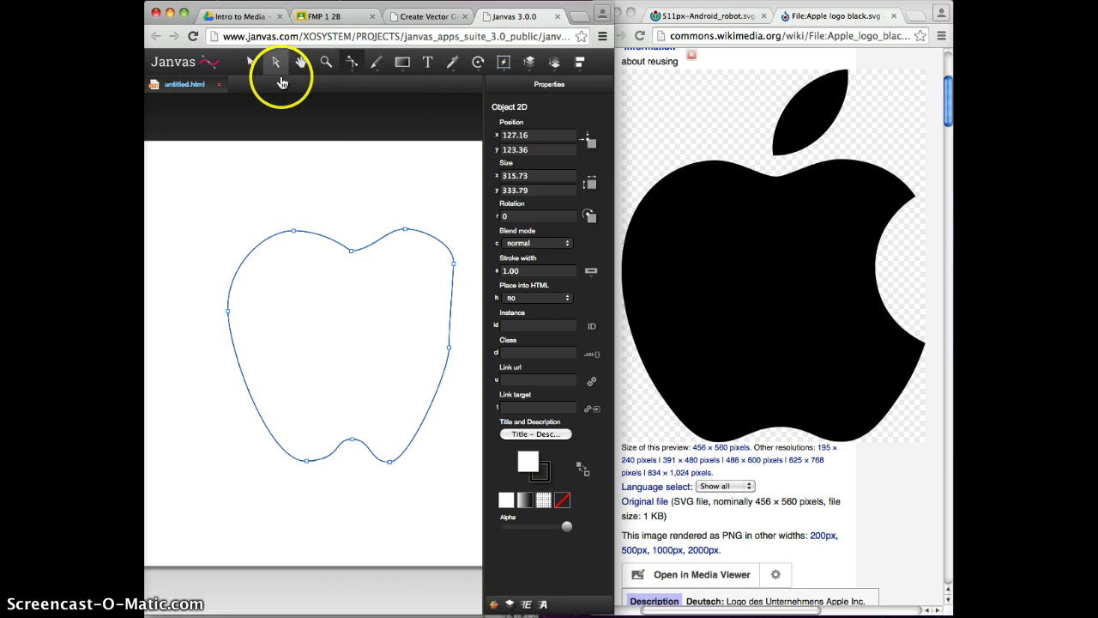
left_click(349, 250)
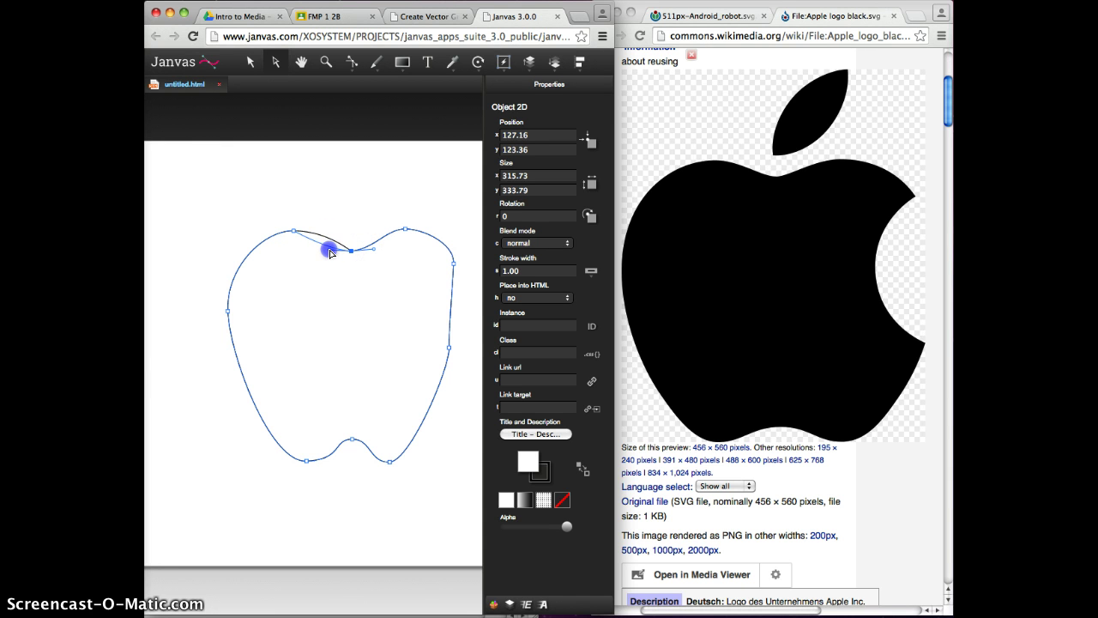
left_click_drag(330, 252, 330, 252)
left_click(293, 229)
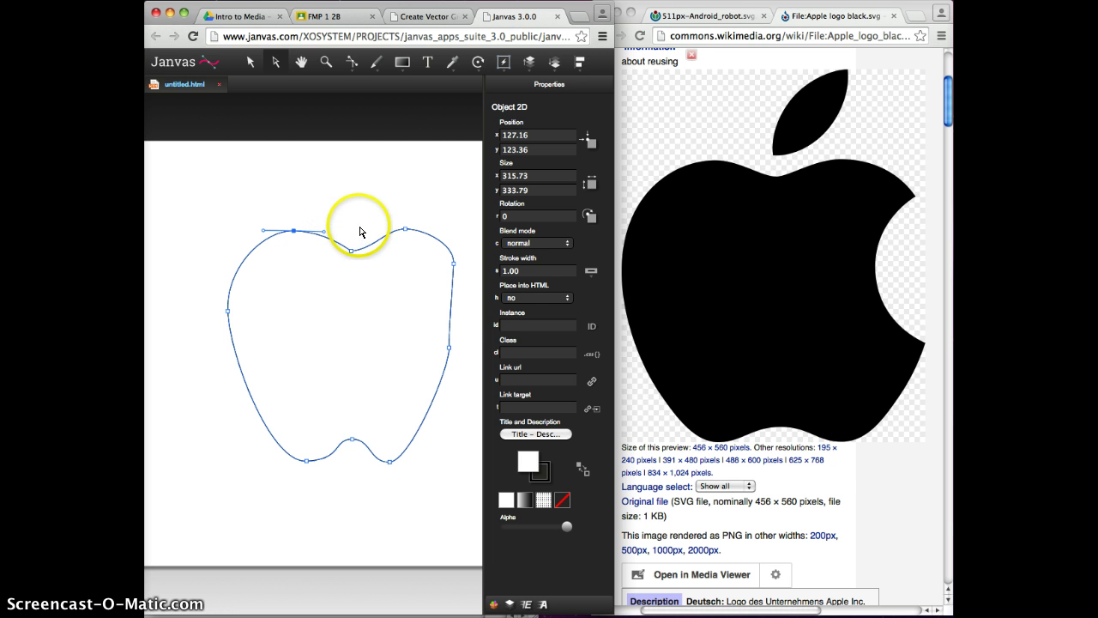
Delete the top-dip anchor point and add a new one midway along the straight edge between the two top lobes
mouse_move(380, 73)
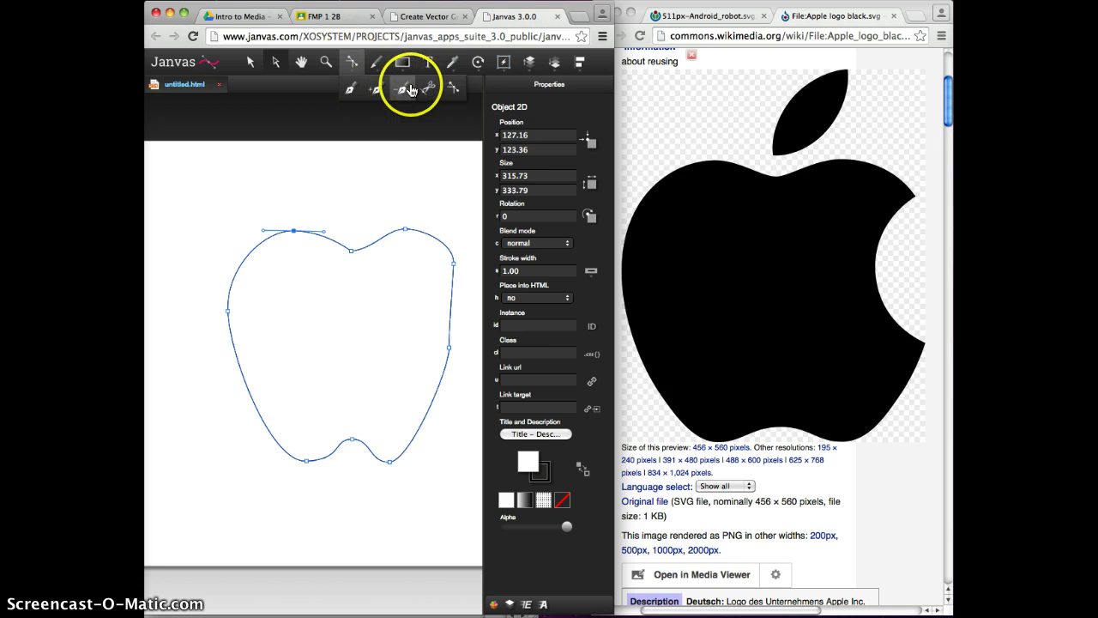
left_click(411, 90)
left_click(351, 250)
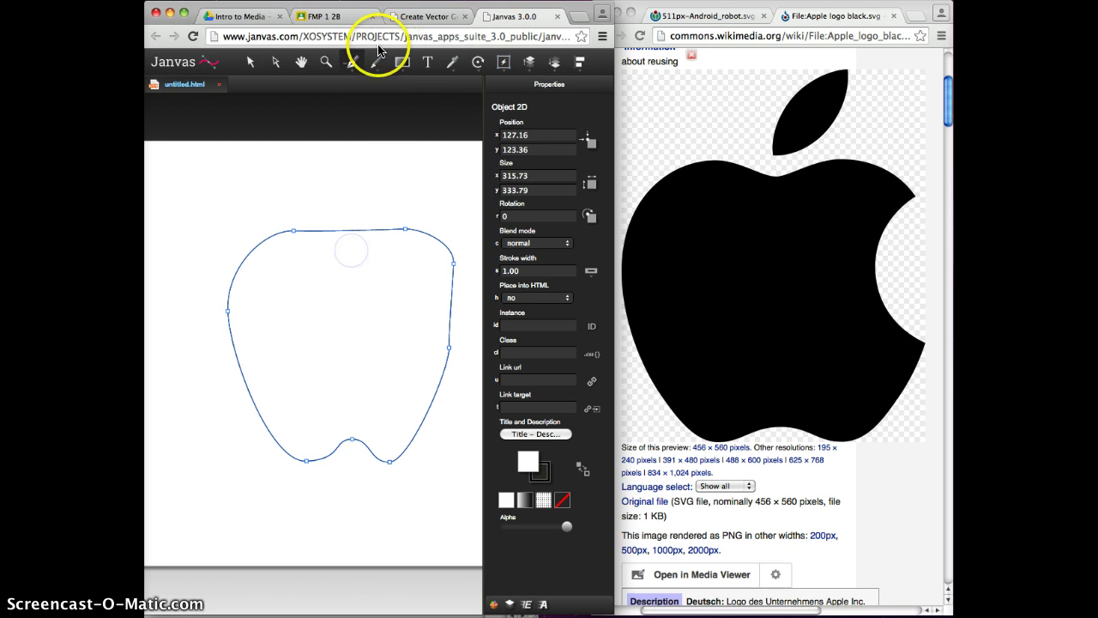
mouse_move(351, 69)
left_click(378, 90)
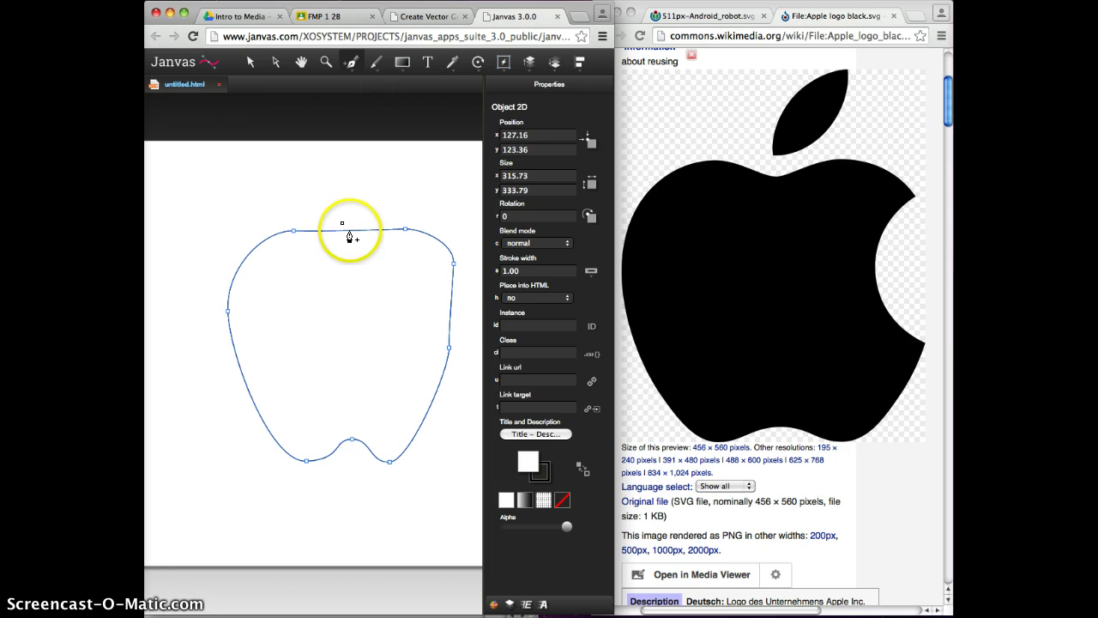
left_click(350, 230)
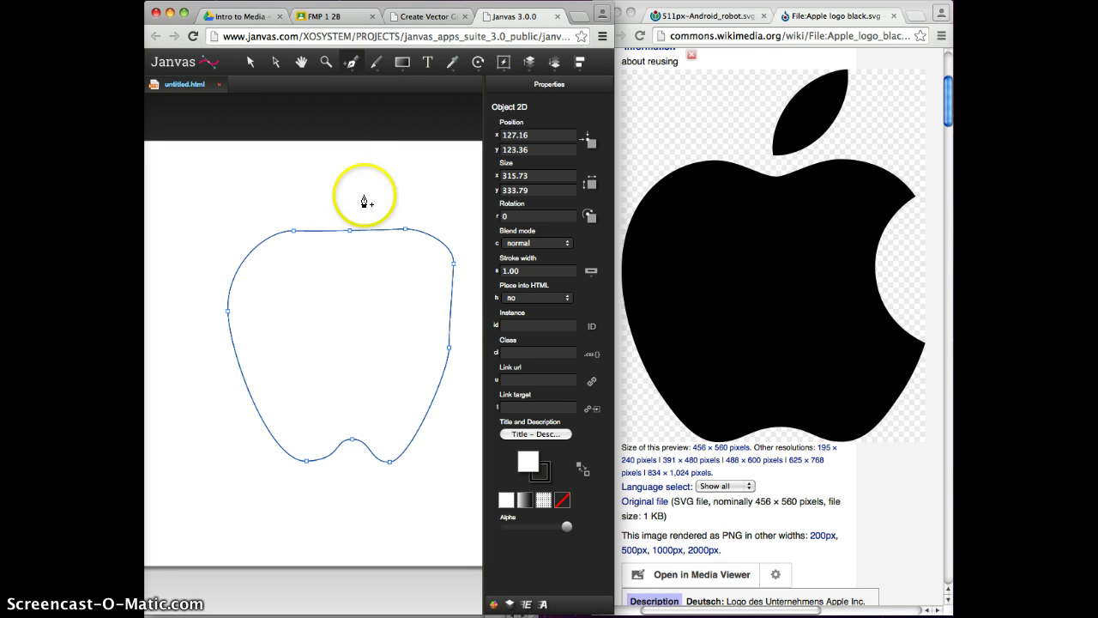
Move the new top-middle anchor point slightly down to form a shallow dip, and shorten its left handle a little
left_click(276, 61)
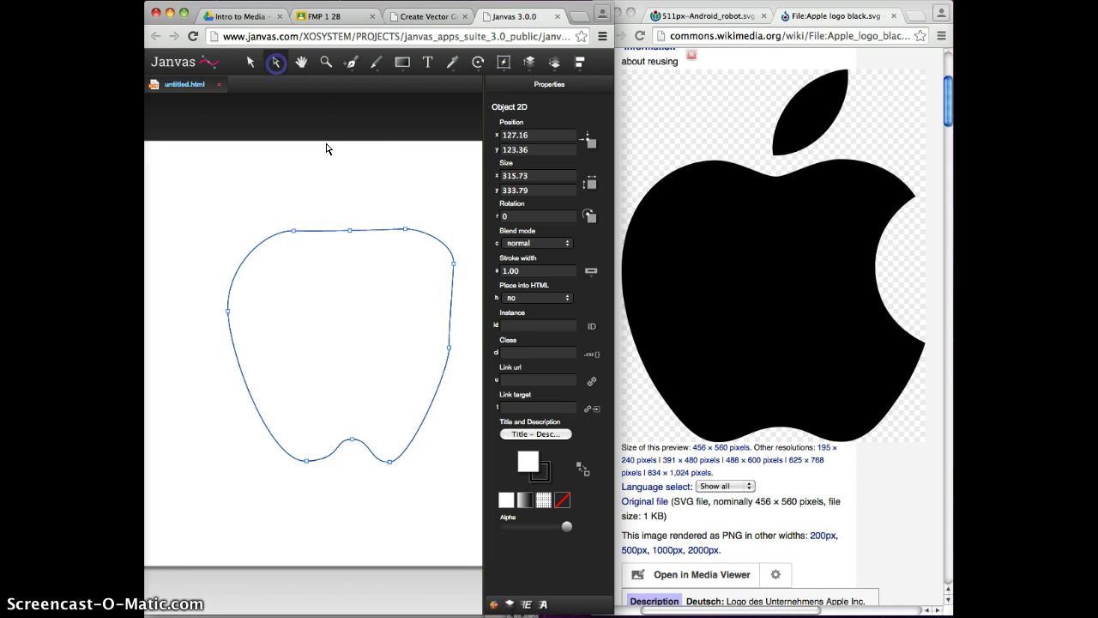
left_click_drag(350, 230, 349, 244)
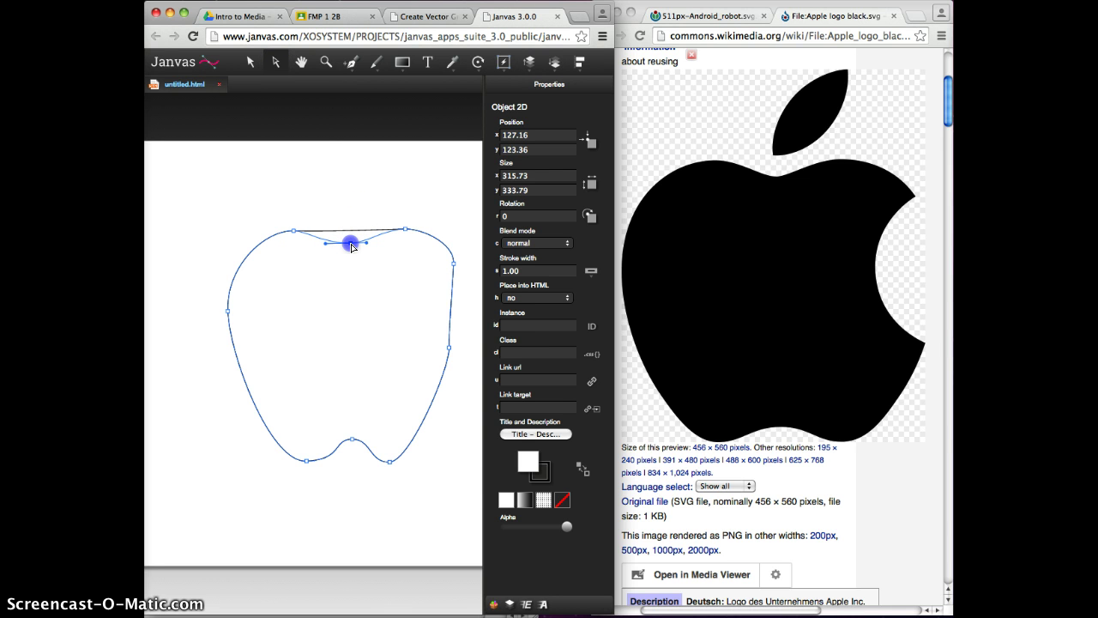
left_click_drag(325, 243, 330, 246)
left_click(293, 233)
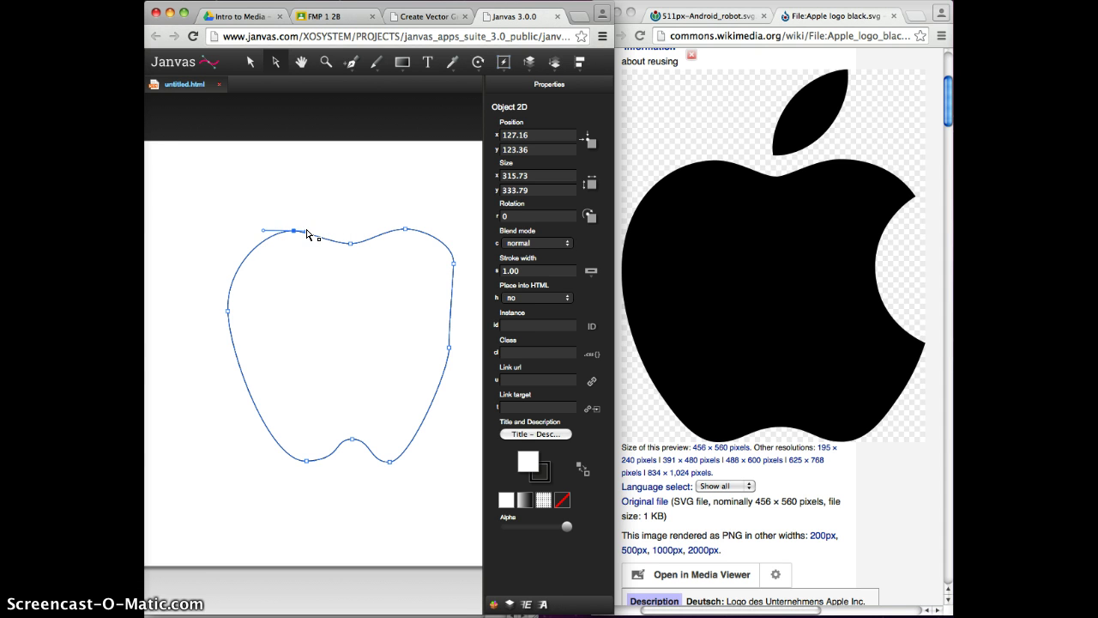
Move the left-side anchor point outward and slightly down, and lengthen the top-left lobe's left handle to round the shoulder
left_click(227, 313)
mouse_move(225, 316)
left_mouse_down()
mouse_move(223, 332)
mouse_move(221, 321)
left_mouse_up()
left_click(292, 233)
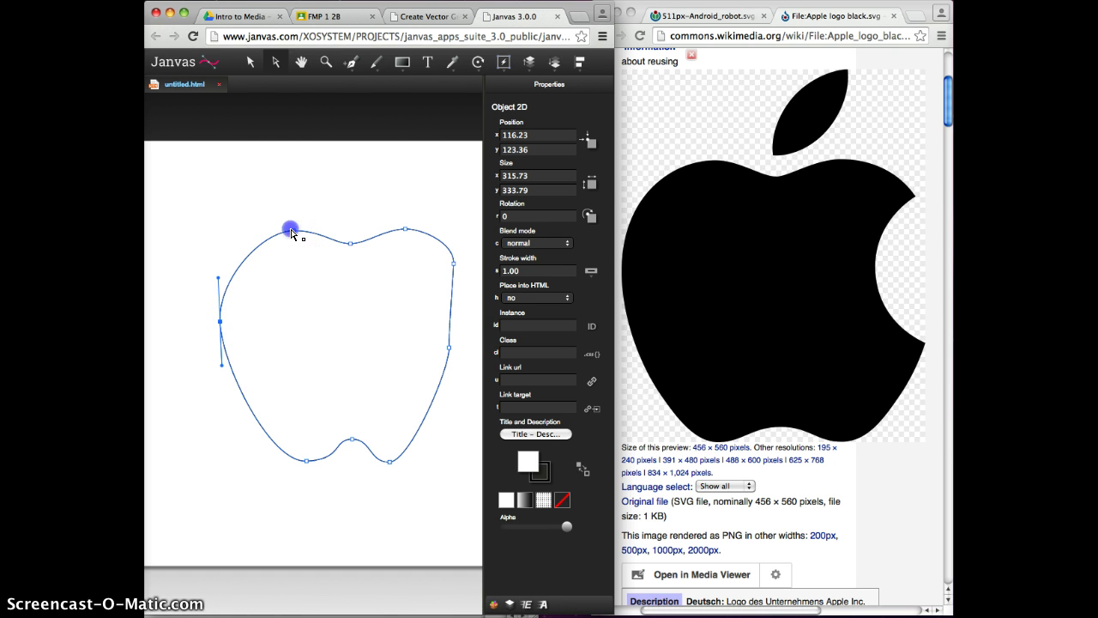
left_click_drag(255, 233, 247, 234)
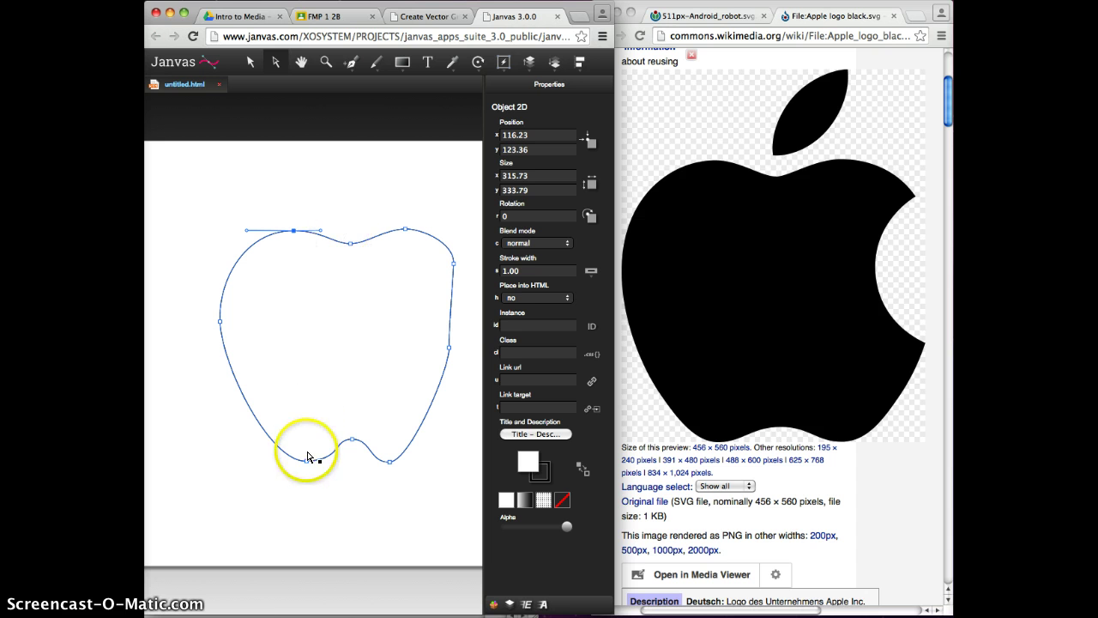
Lower the bottom notch's anchor point, and shift the bottom-left lobe's anchor point slightly left and up
left_click_drag(352, 440, 348, 451)
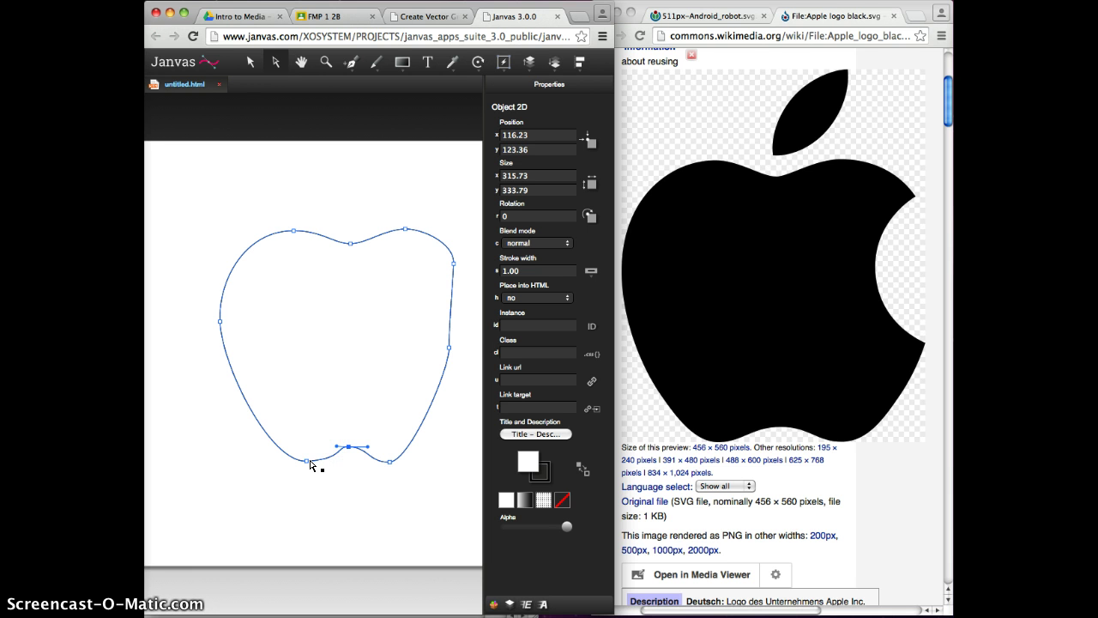
left_click_drag(307, 462, 330, 464)
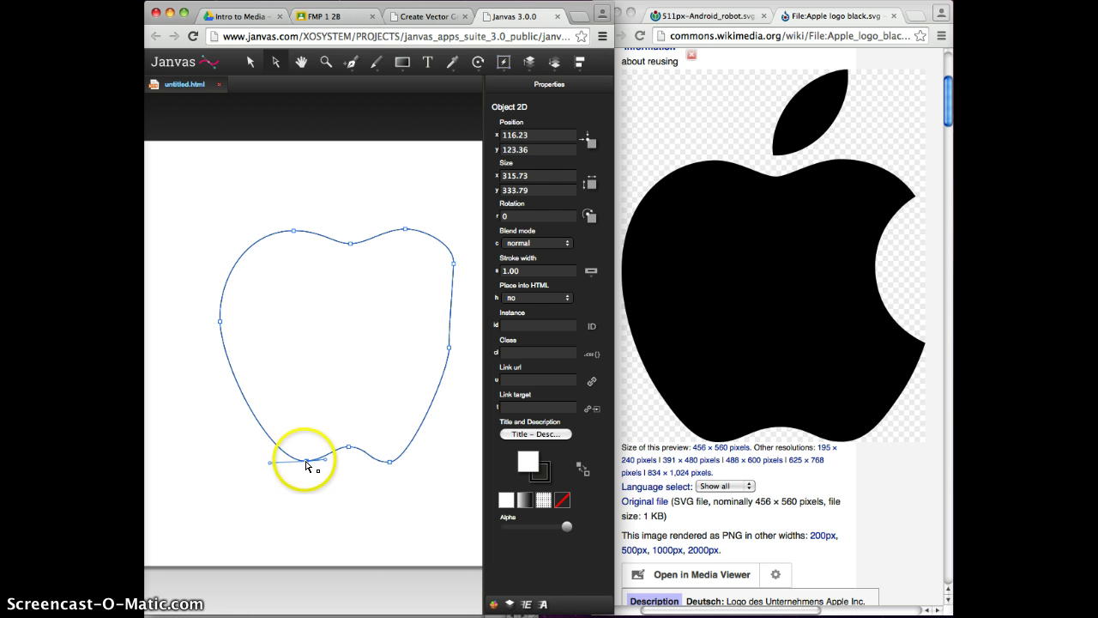
left_click(300, 462)
left_click_drag(300, 462, 263, 461)
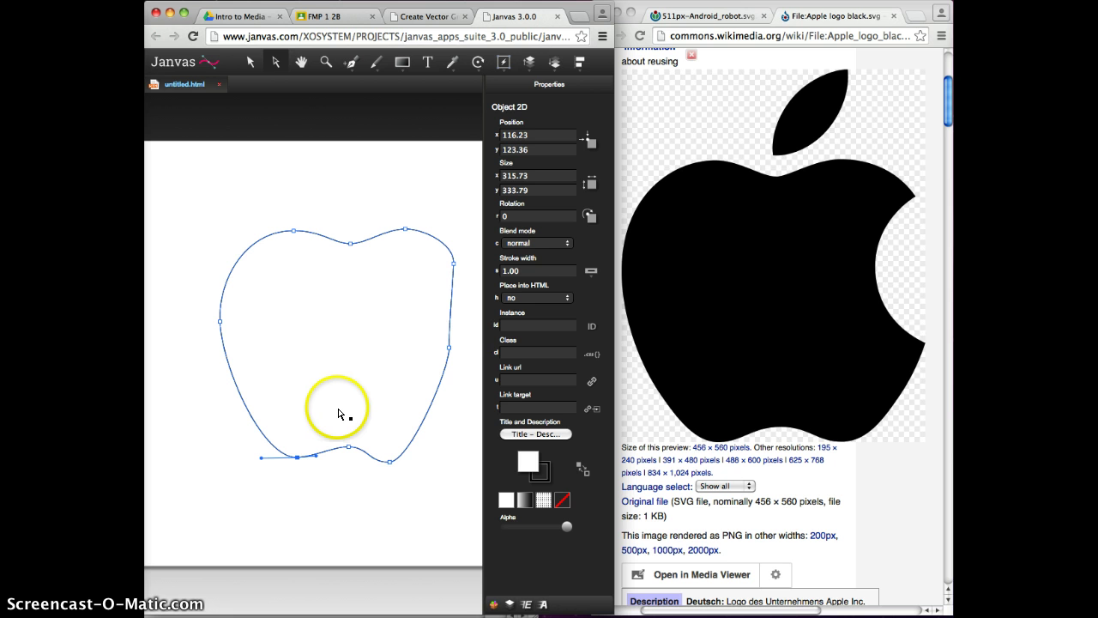
Shift the bottom-right lobe's anchor point right and slightly up, and lengthen its right handle to round the curve
left_click(390, 463)
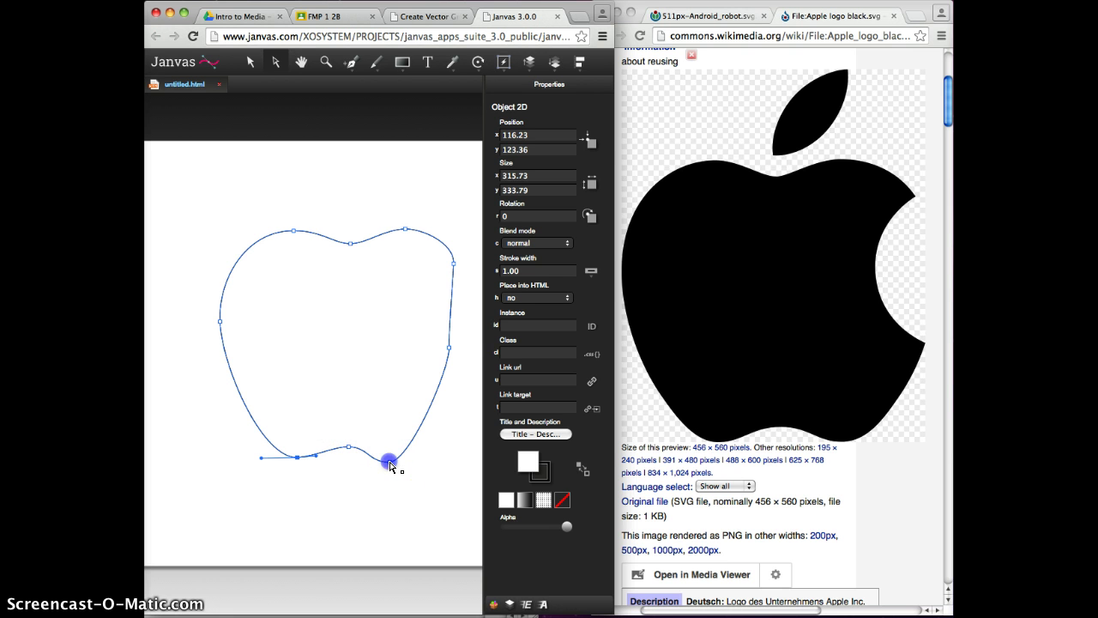
left_click_drag(390, 466, 401, 460)
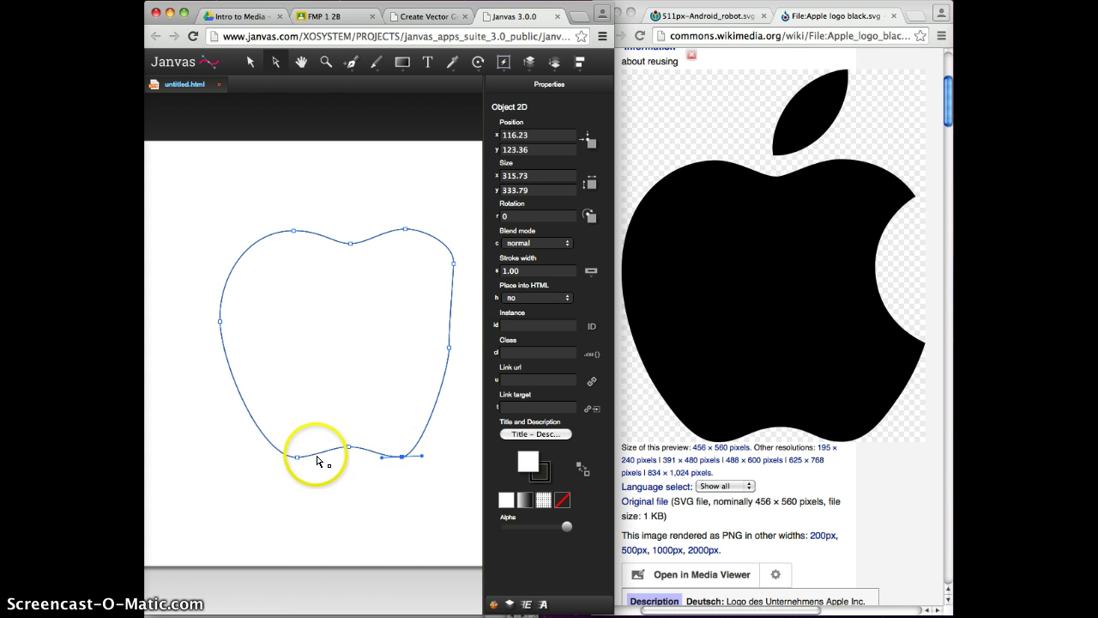
left_click_drag(422, 456, 428, 450)
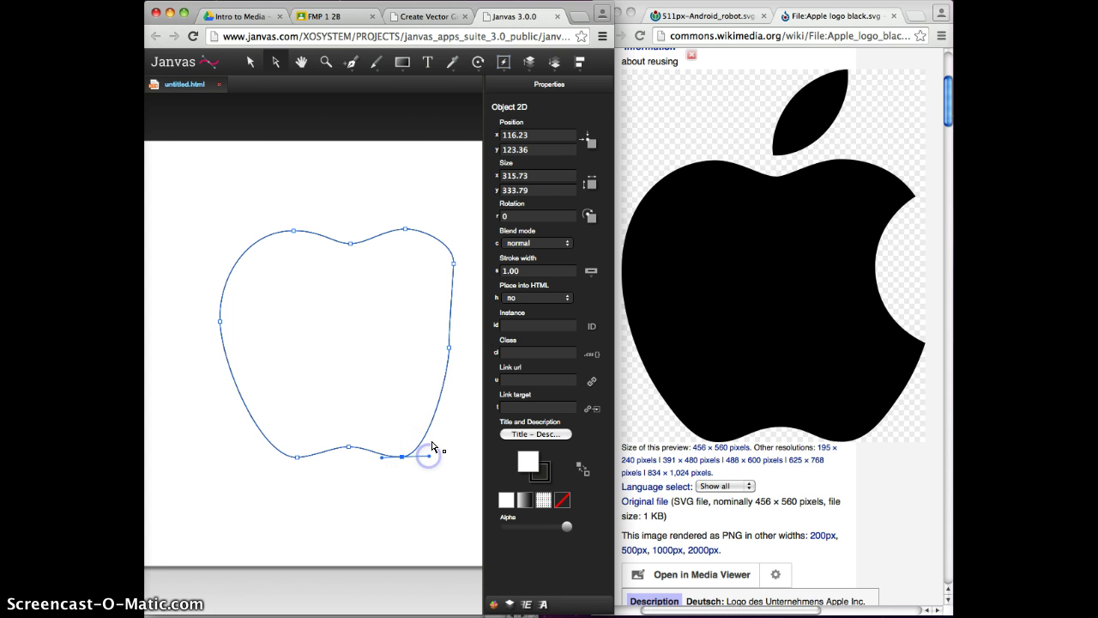
Move the lower and upper anchor points on the apple's right side slightly outward to widen the shape
left_click(453, 350)
left_click_drag(453, 350, 461, 349)
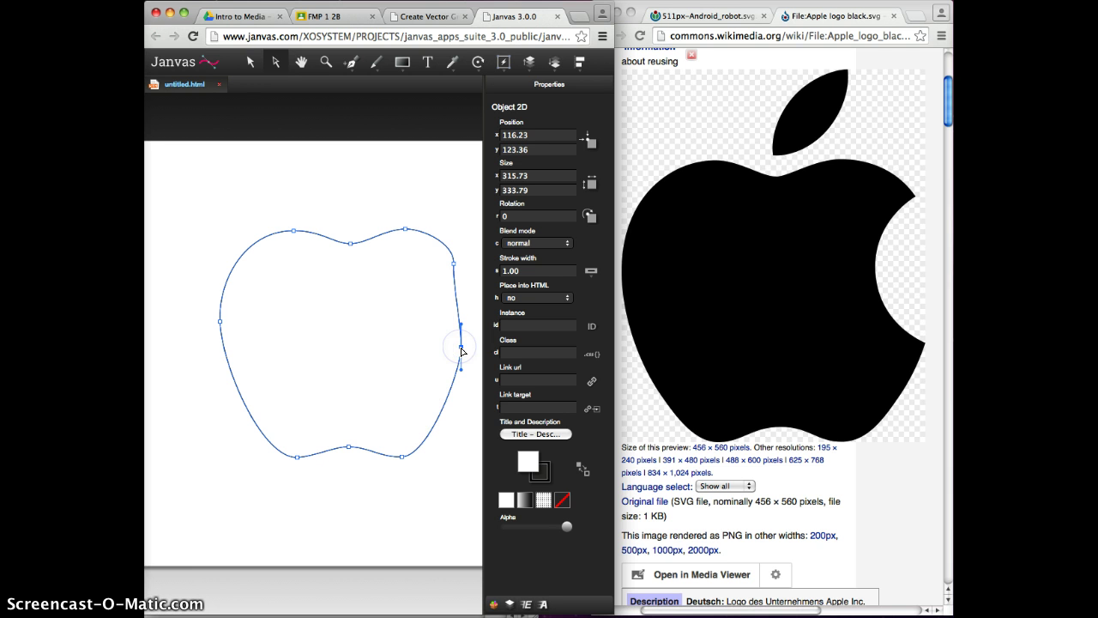
left_click(453, 264)
left_click_drag(454, 266, 464, 264)
Shift the top-right lobe's anchor point slightly right and up, and lengthen its left handle
left_click(405, 230)
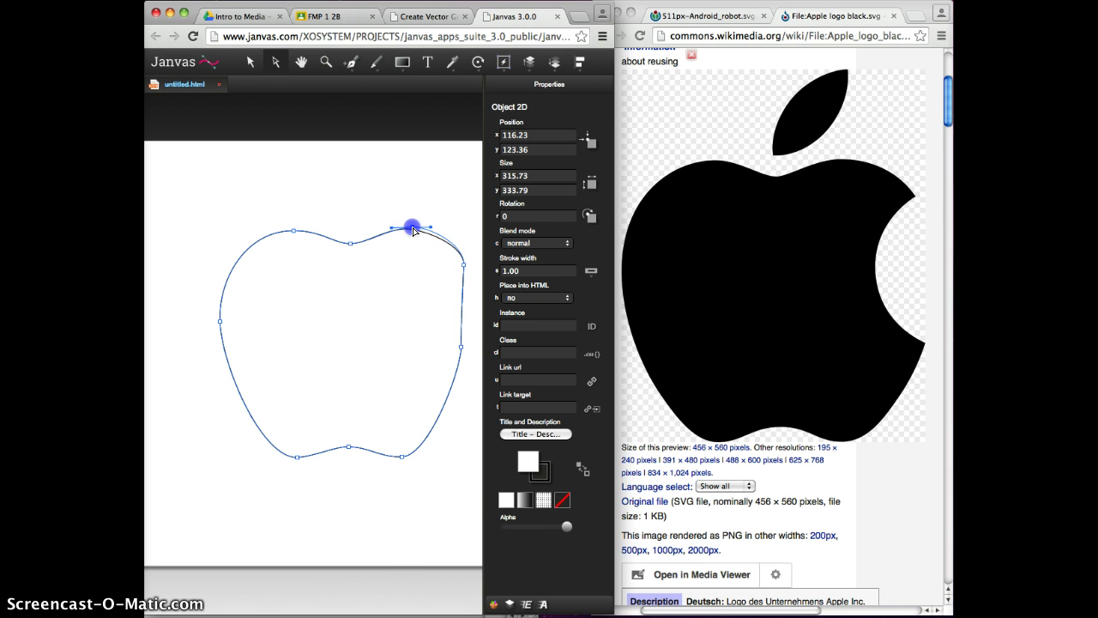
left_click_drag(412, 230, 412, 226)
left_click(392, 228)
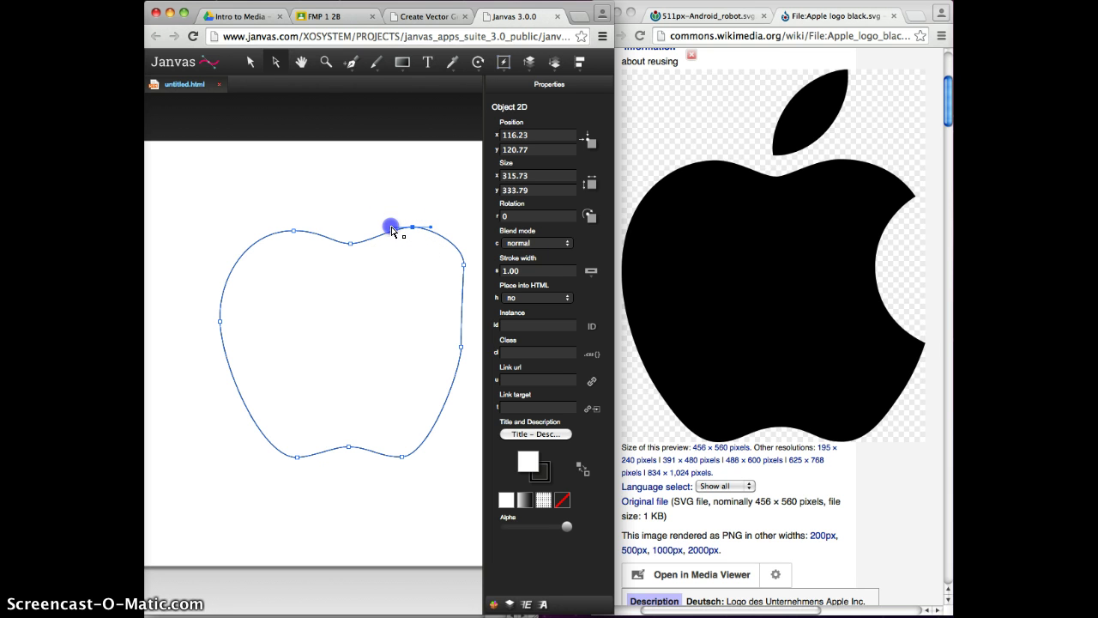
left_click_drag(384, 229, 383, 227)
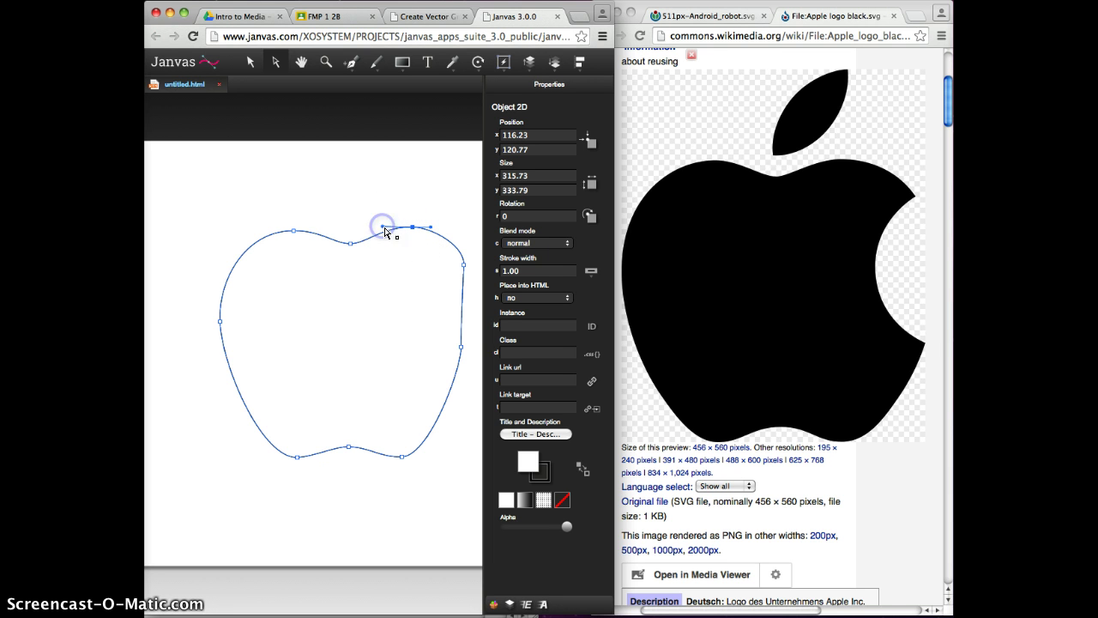
Form the bite by pulling the inner handles of both right-side anchor points into the apple, and move the lower corner down
left_click(462, 263)
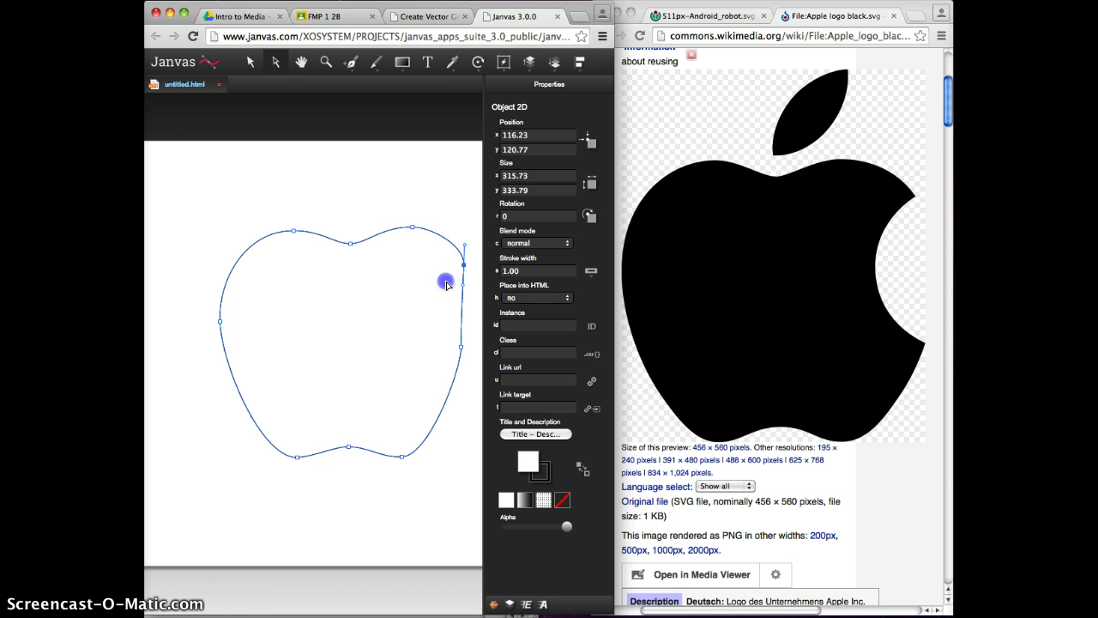
left_click_drag(445, 285, 401, 298)
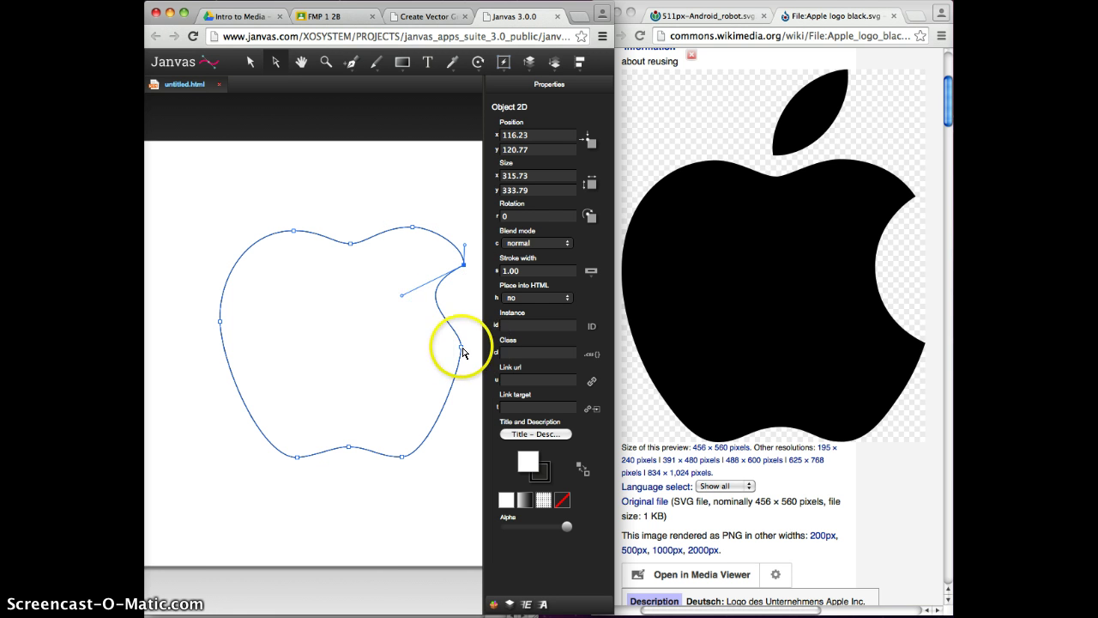
left_click(460, 348)
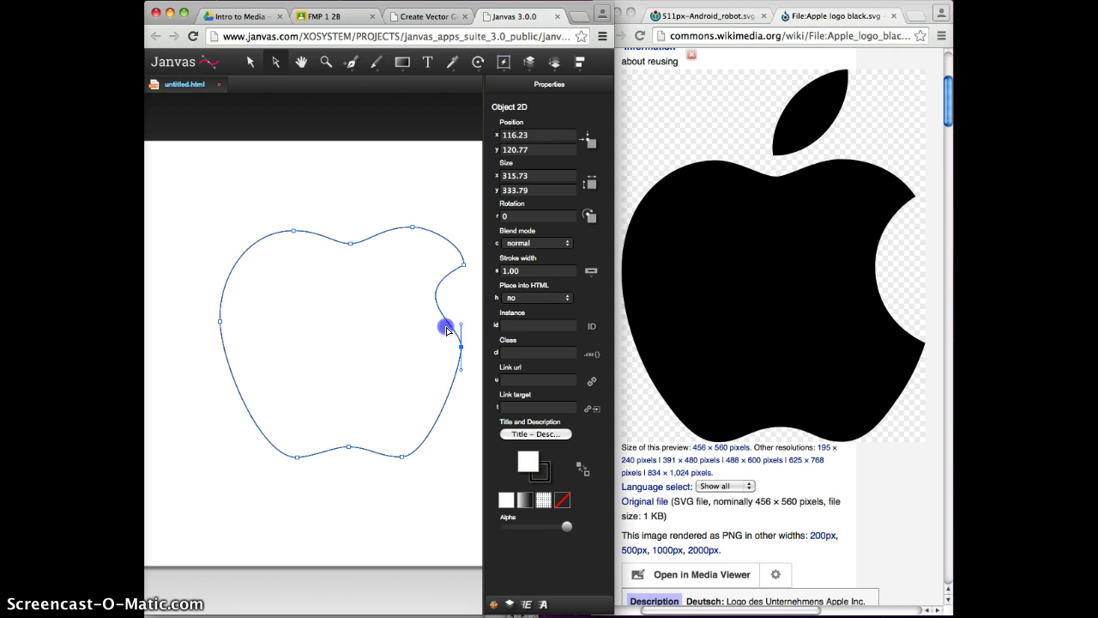
left_click_drag(446, 331, 458, 369)
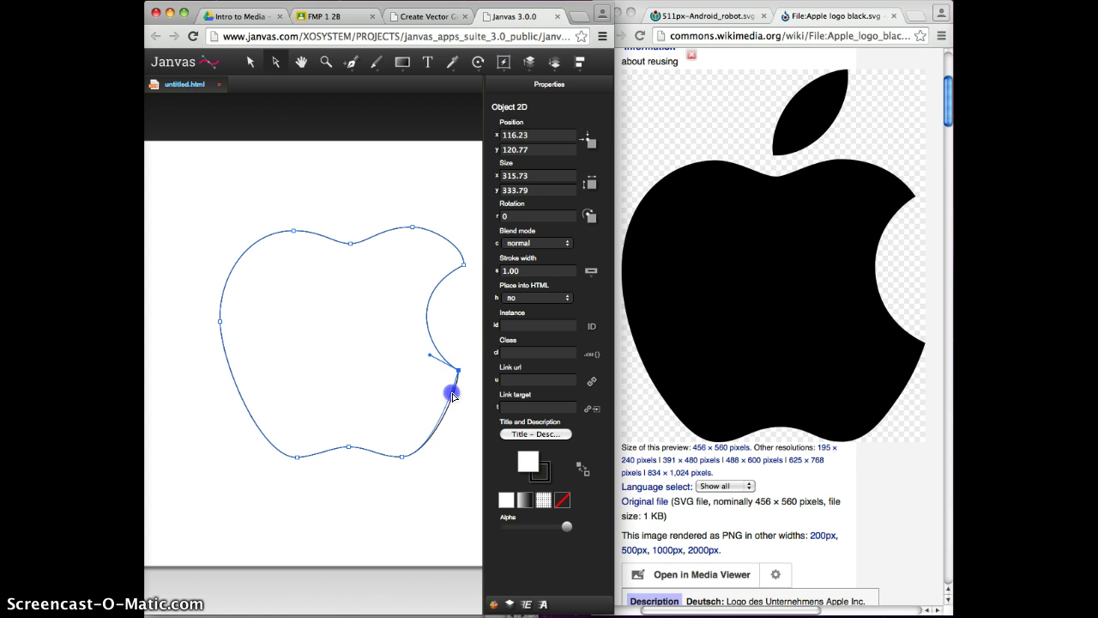
left_click_drag(456, 392, 460, 379)
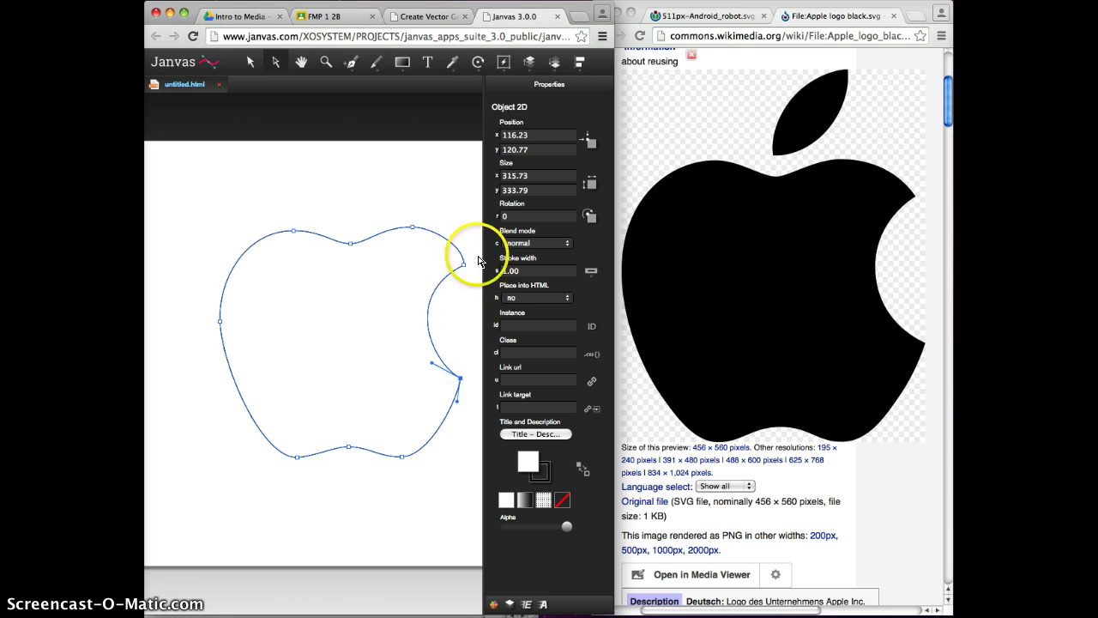
Raise the bite's upper corner slightly, angle its upper handle along the lobe, and pull its inner handle farther into the apple
left_click_drag(463, 265, 464, 254)
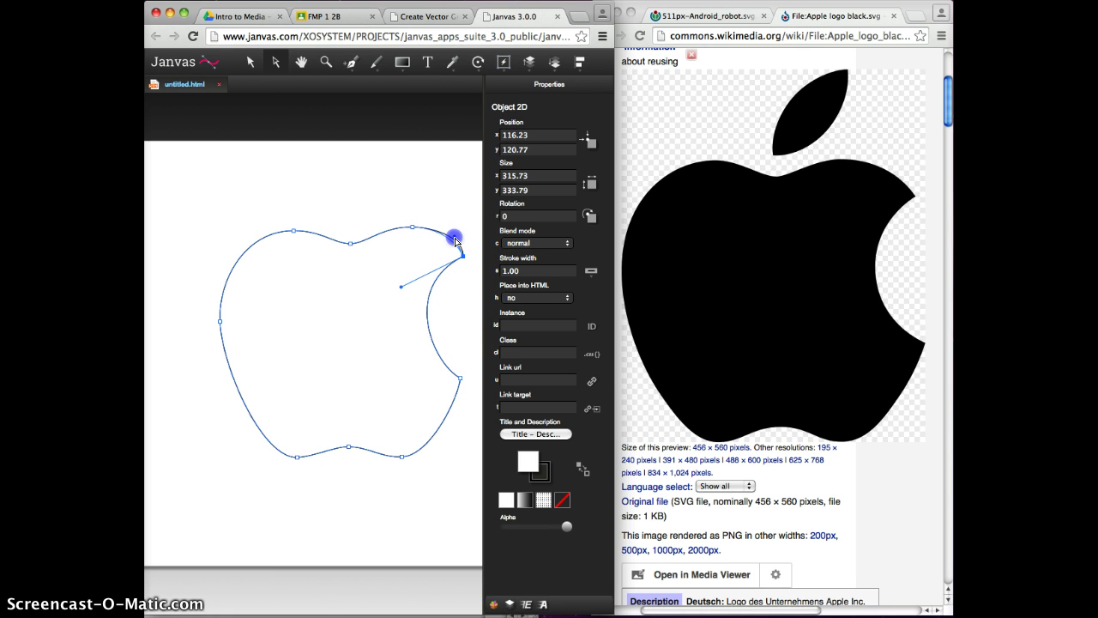
left_click(401, 288)
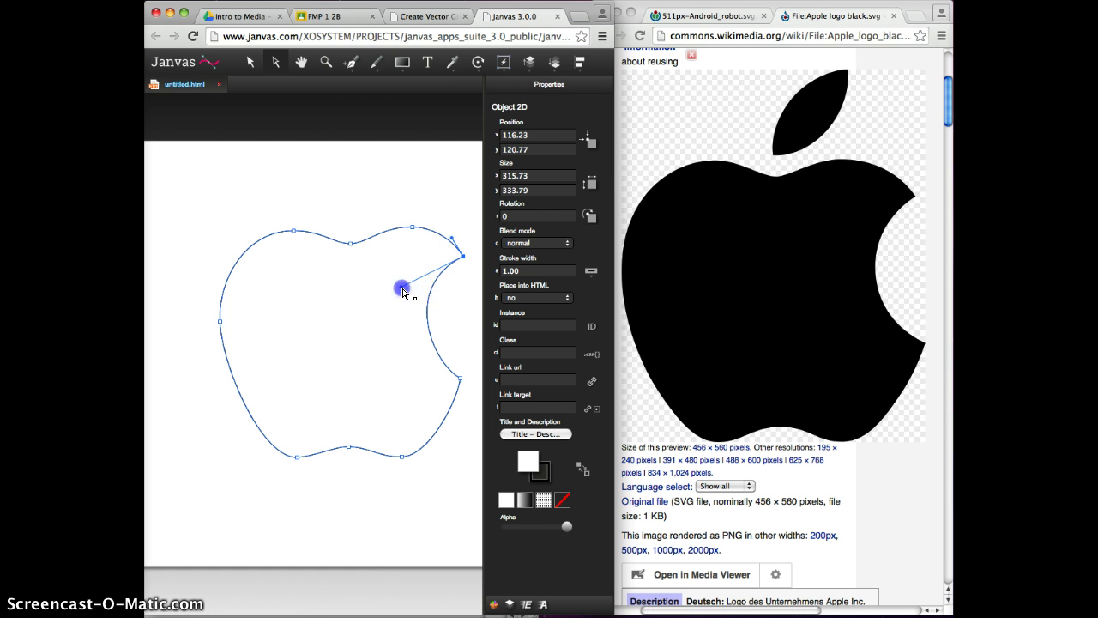
left_click_drag(403, 292, 394, 293)
Swap the apple shape's fill and stroke colours to give it a black fill, set its stroke to none, and deselect it
left_click(412, 205)
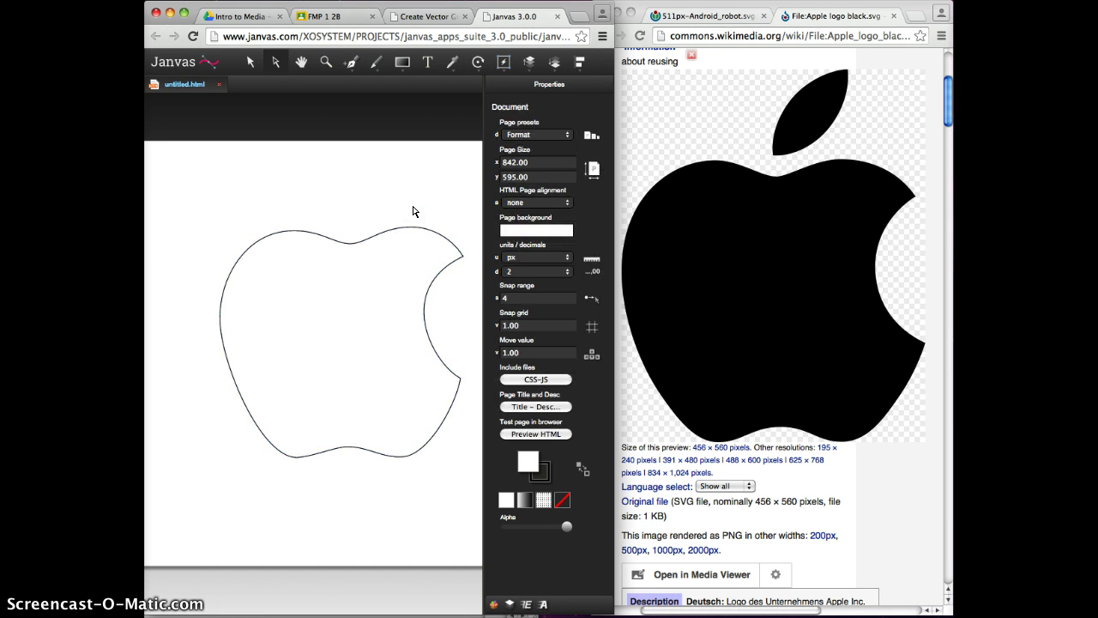
left_click(424, 230)
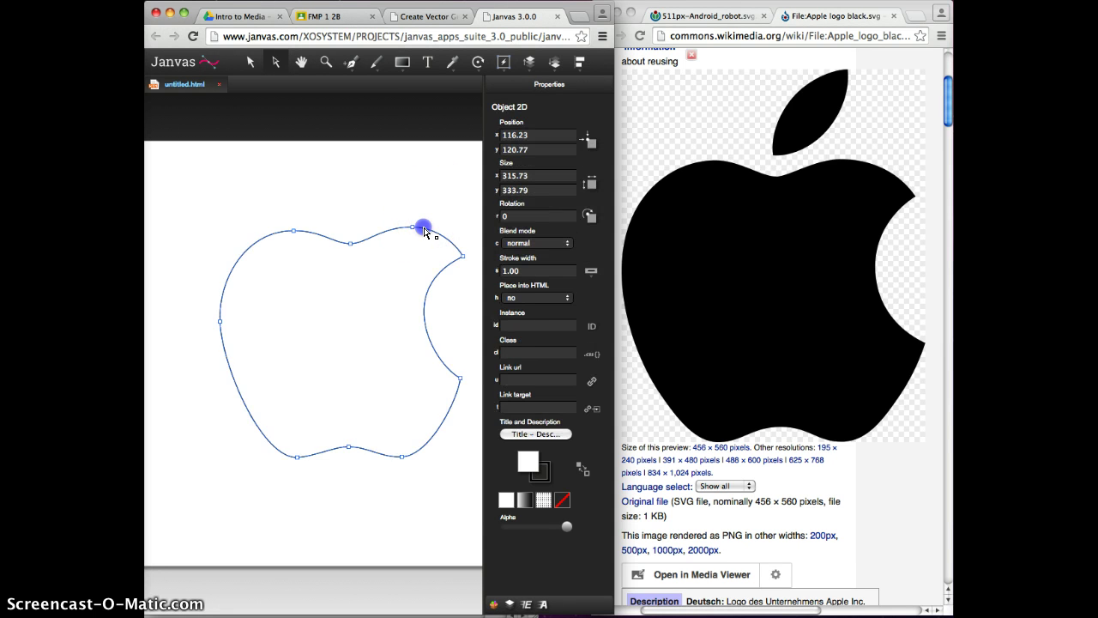
left_click(579, 468)
left_click(547, 479)
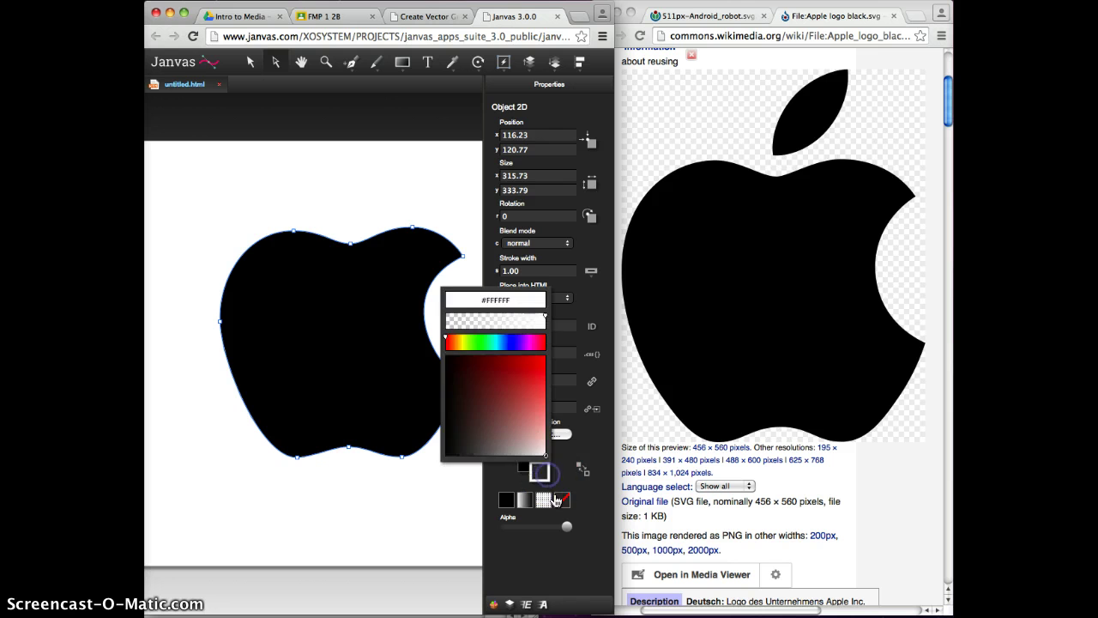
left_click(563, 500)
left_click(563, 459)
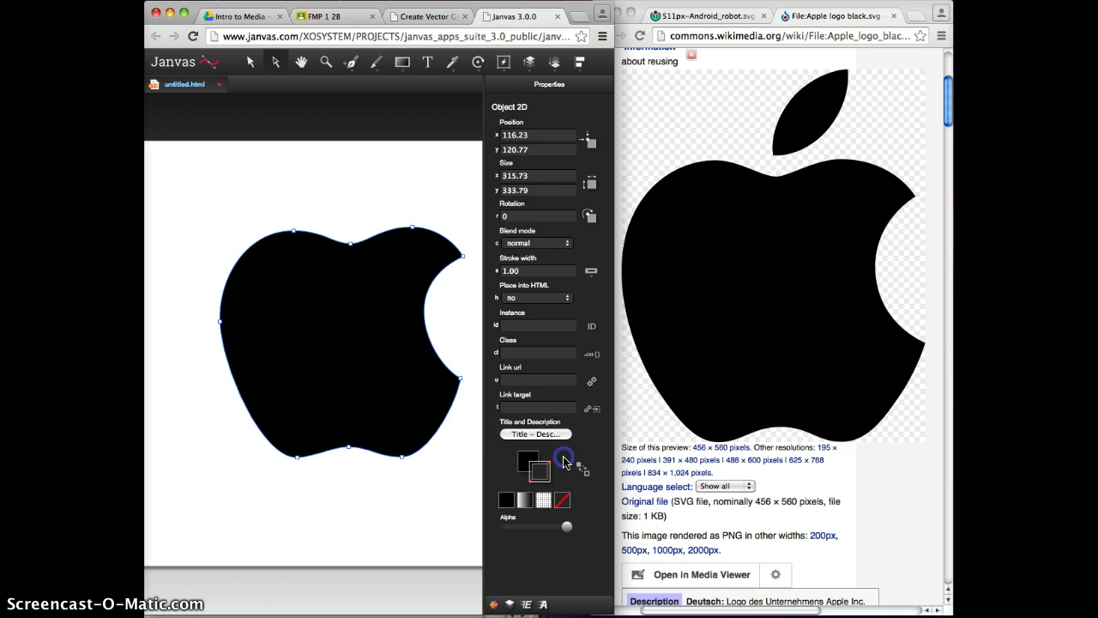
left_click(318, 211)
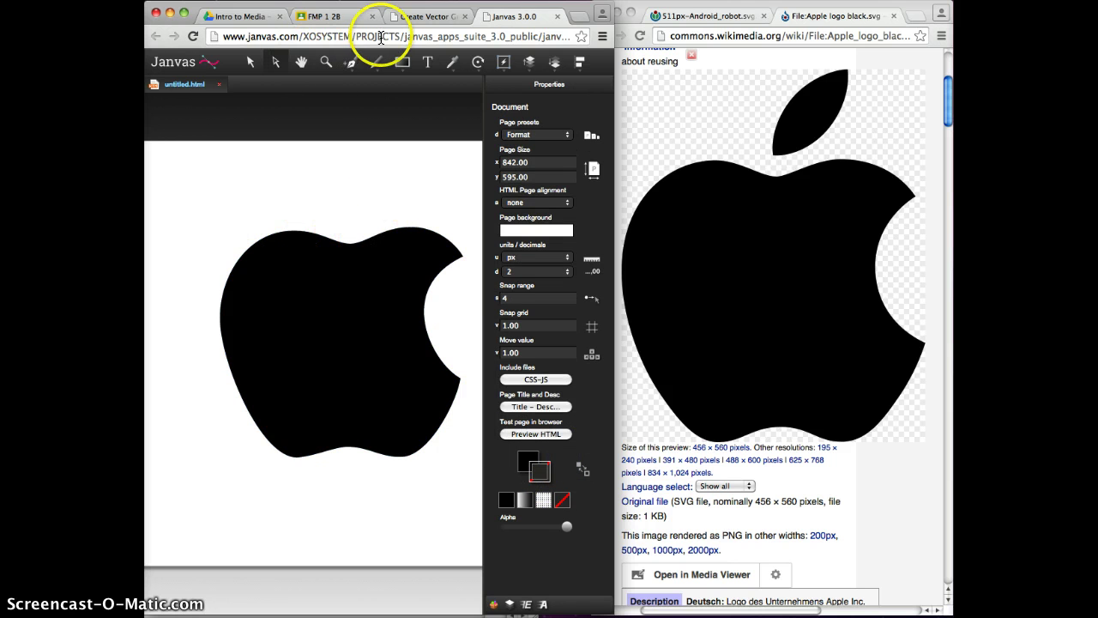
left_click(376, 67)
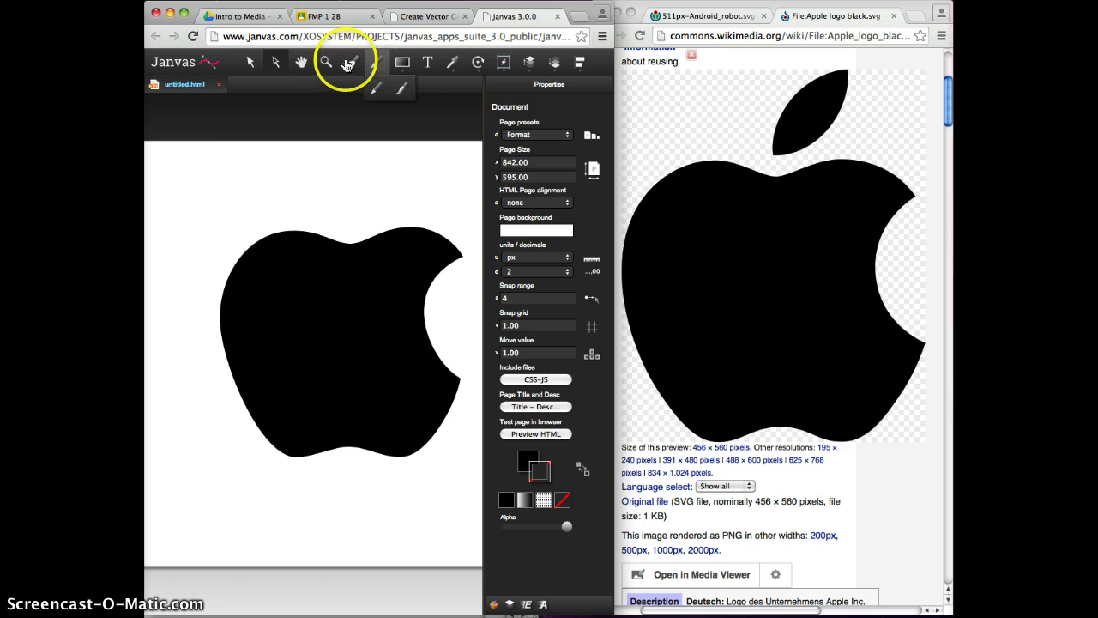
Draw a two-point curved leaf path with the Pen tool, starting just above the apple's top dip and ending up and to the right
mouse_move(352, 64)
left_click(347, 90)
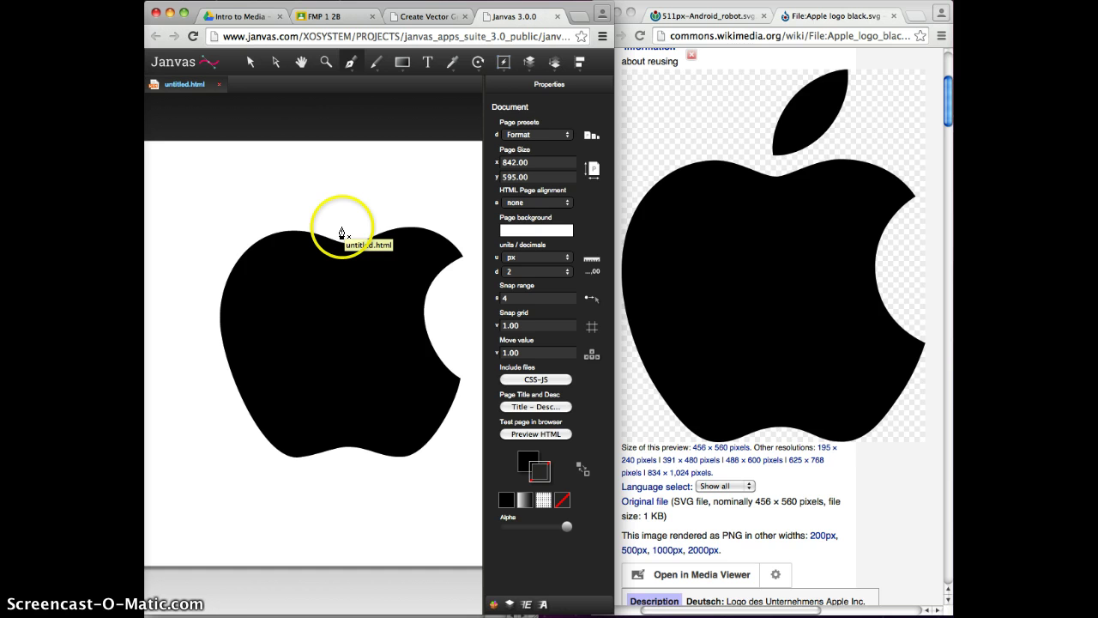
left_click(343, 232)
left_click_drag(362, 232, 365, 233)
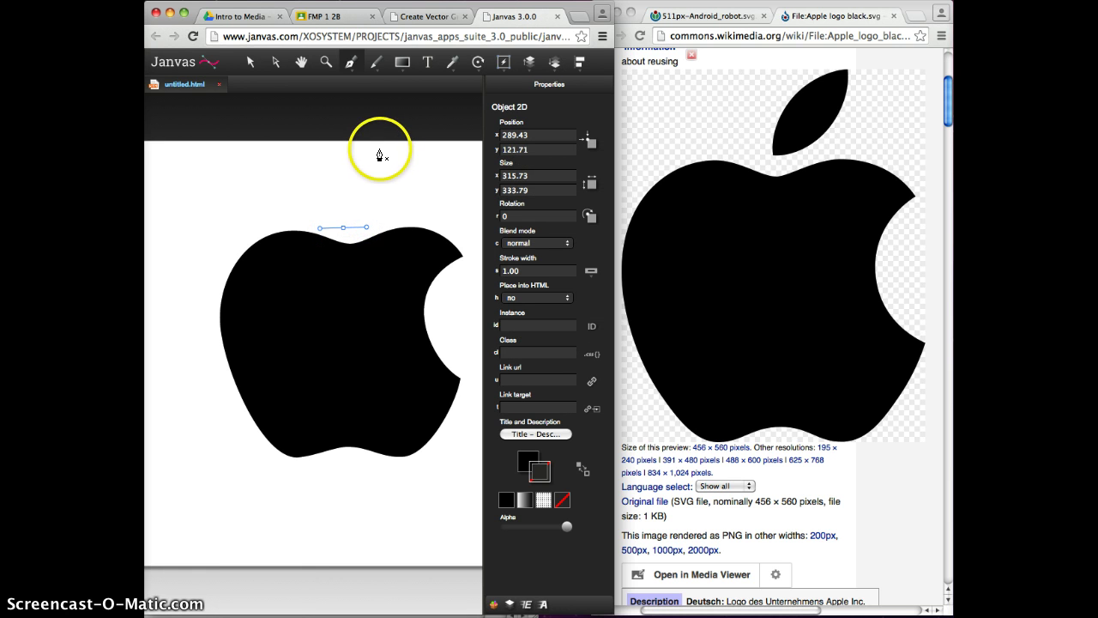
left_click_drag(380, 151, 400, 149)
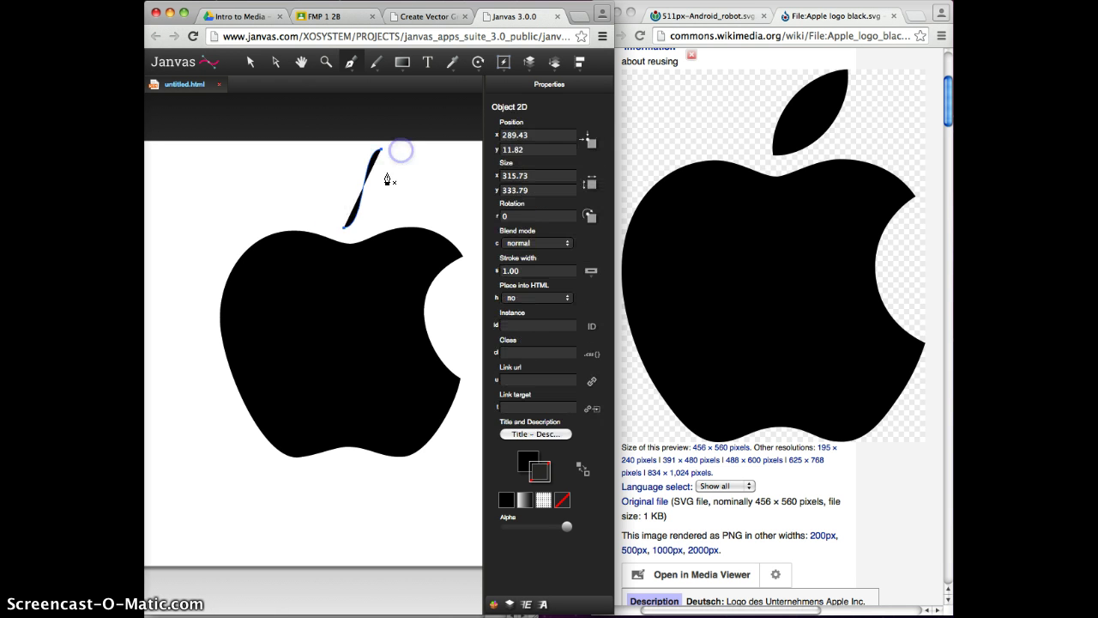
Try to close the leaf path at its base point and pull that point's handle upright
left_click(347, 231)
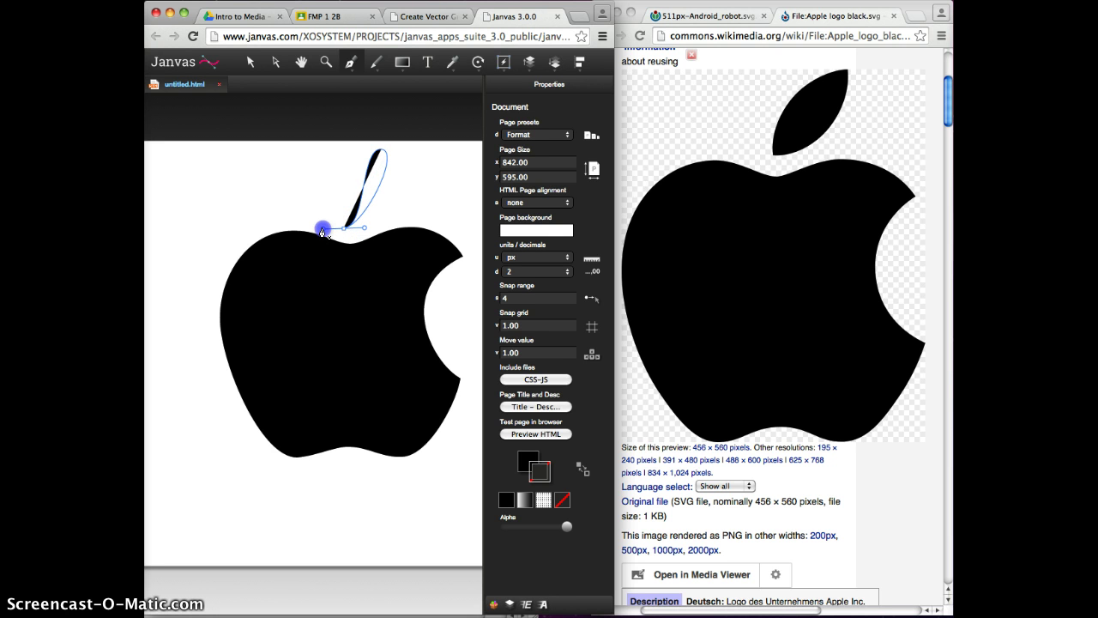
left_click(323, 231)
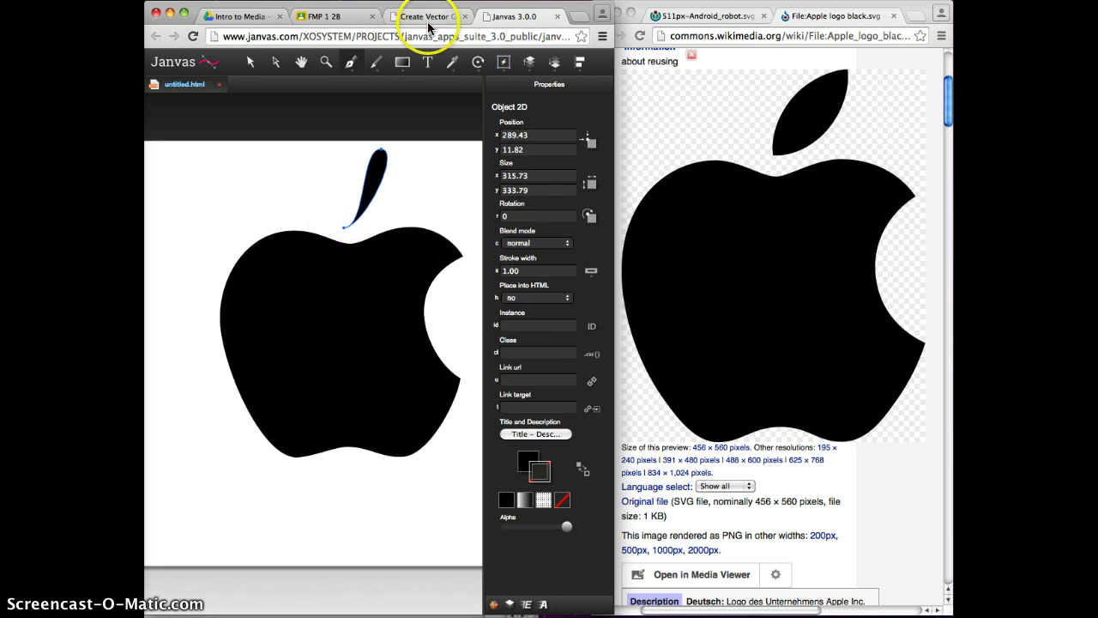
left_click(276, 62)
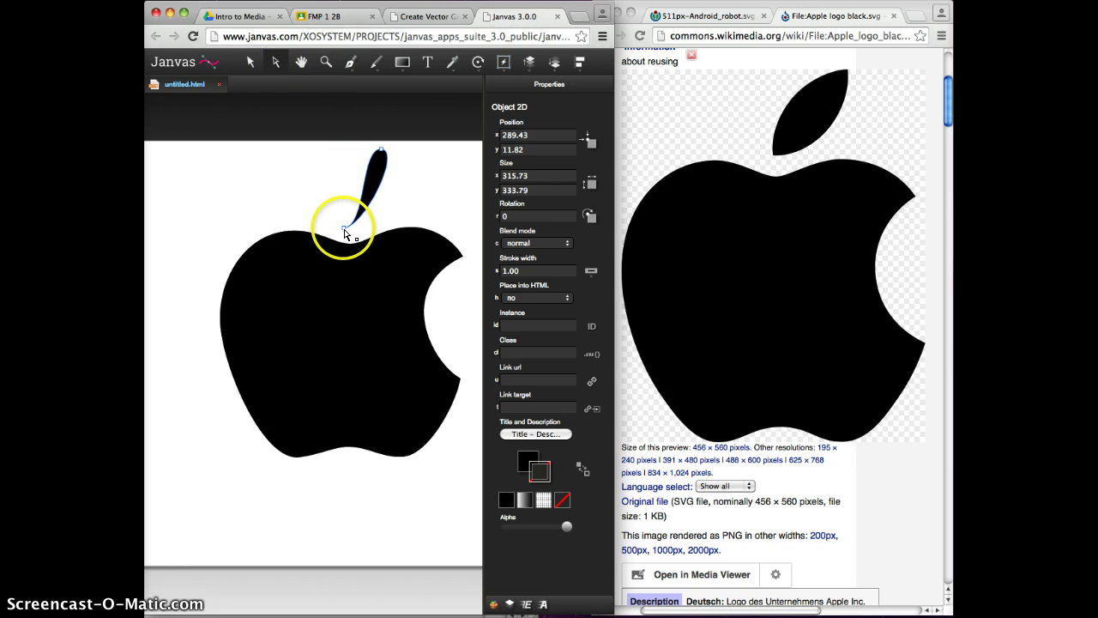
left_click(342, 230)
left_click_drag(364, 230, 343, 184)
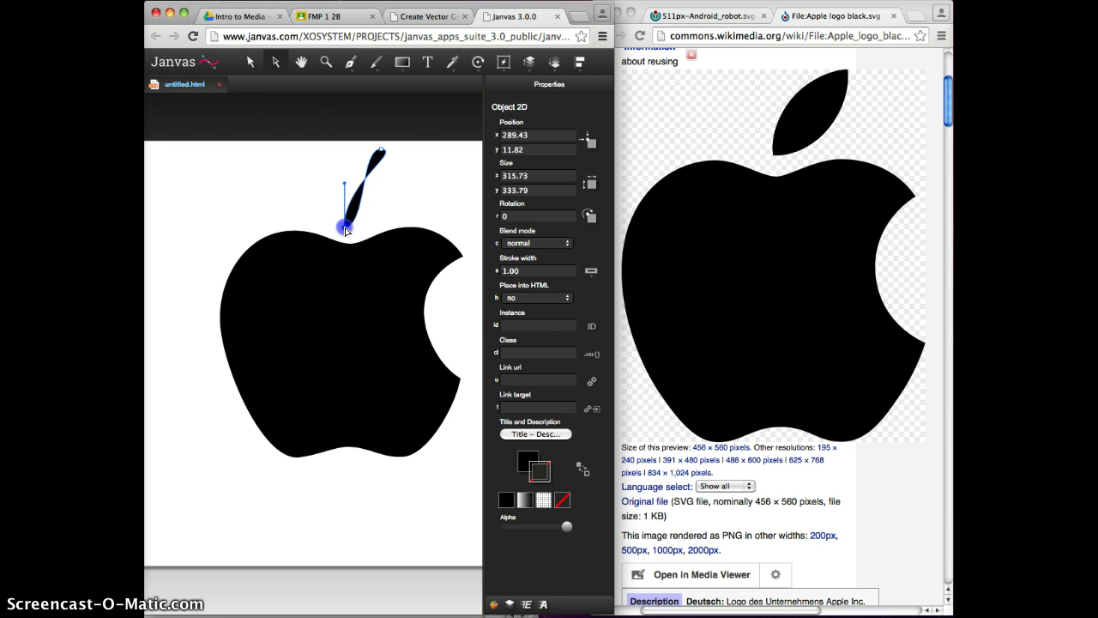
Pull the duplicate endpoint away from the leaf's base and try to merge the two base points with Join points
left_click(329, 195)
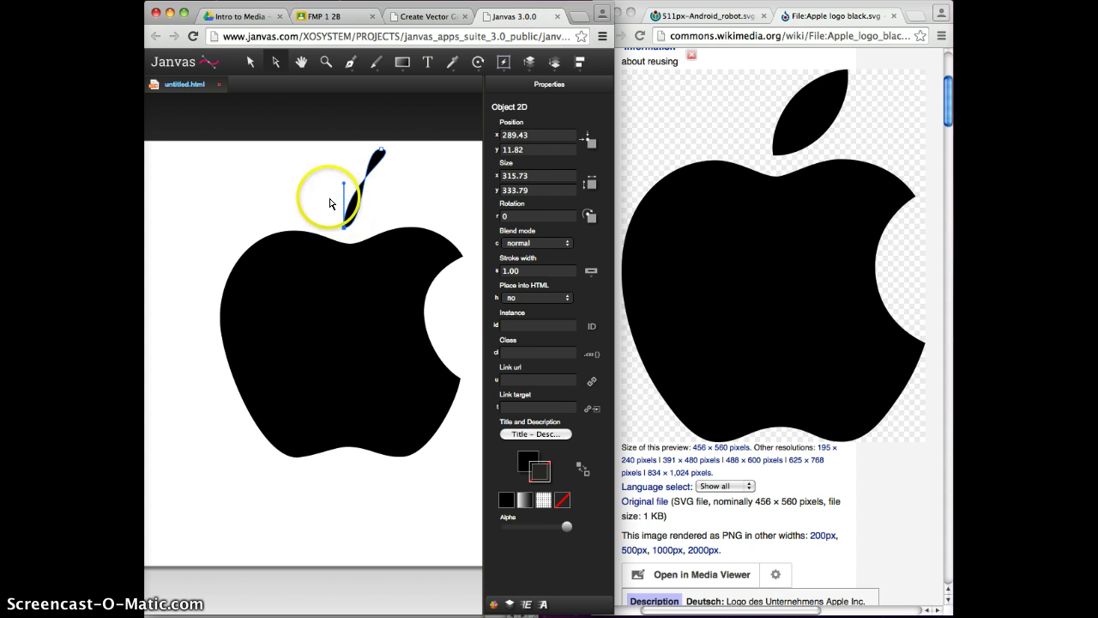
left_click(343, 229)
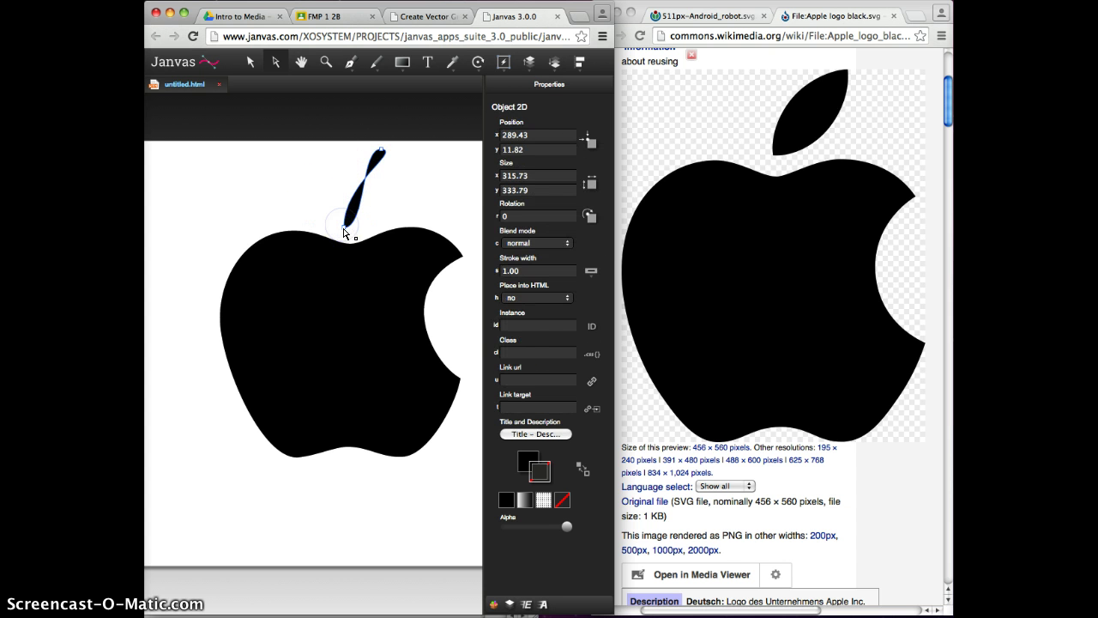
left_click_drag(343, 228, 311, 216)
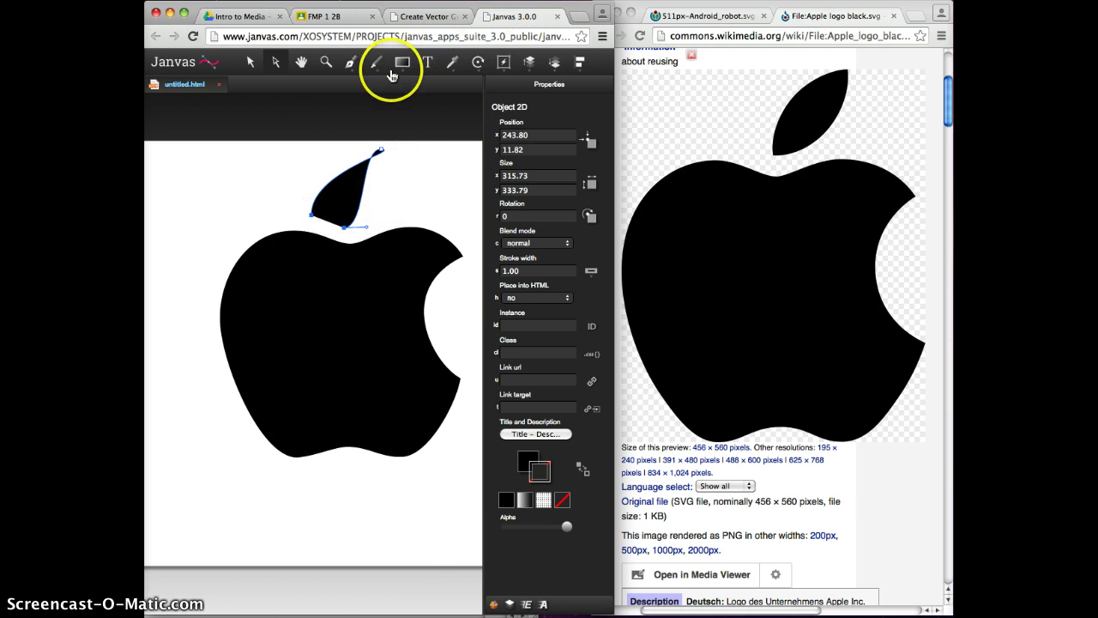
mouse_move(485, 65)
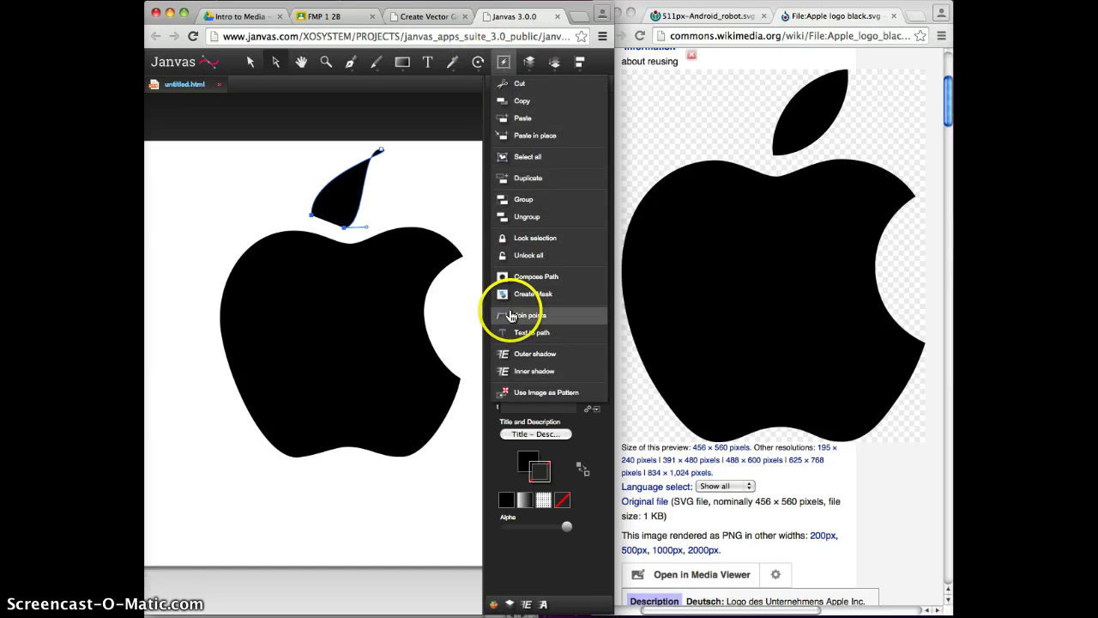
left_click(518, 317)
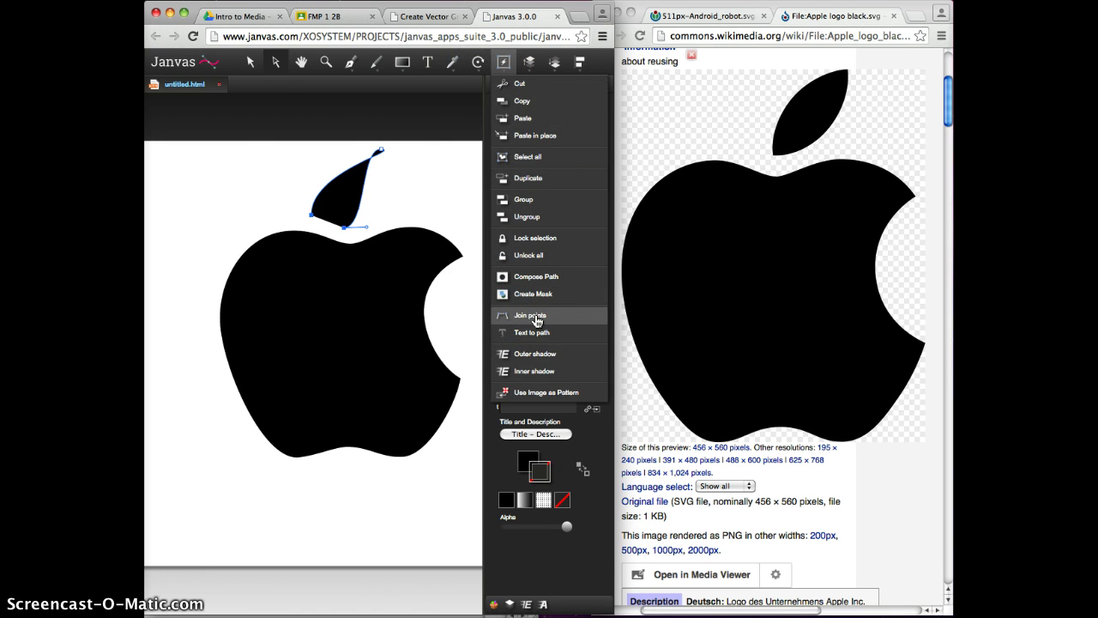
left_click(417, 196)
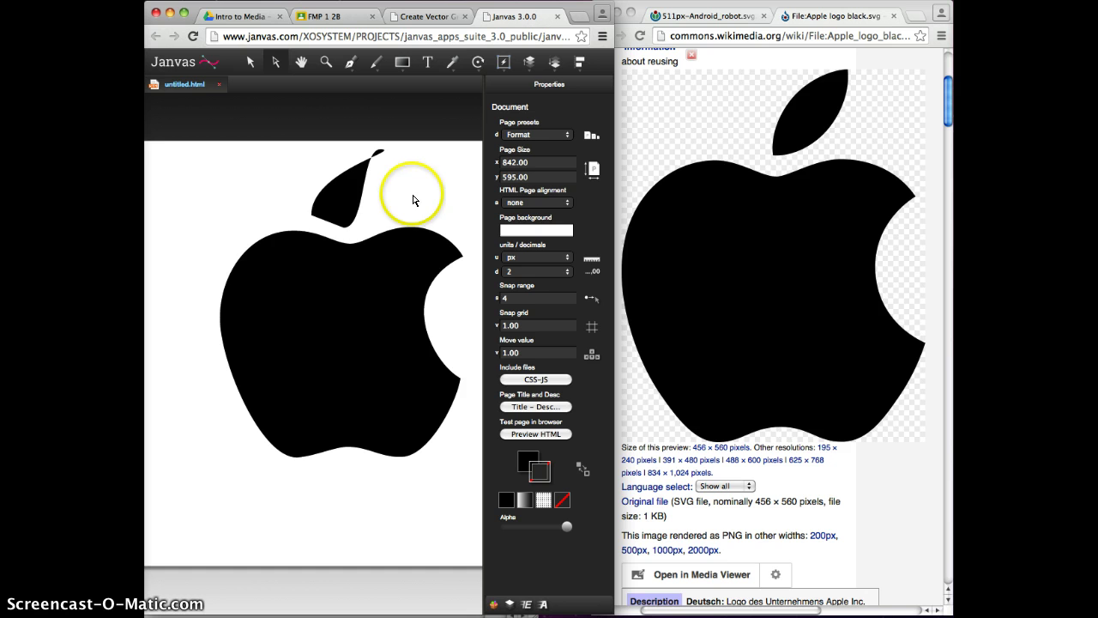
left_click(345, 230)
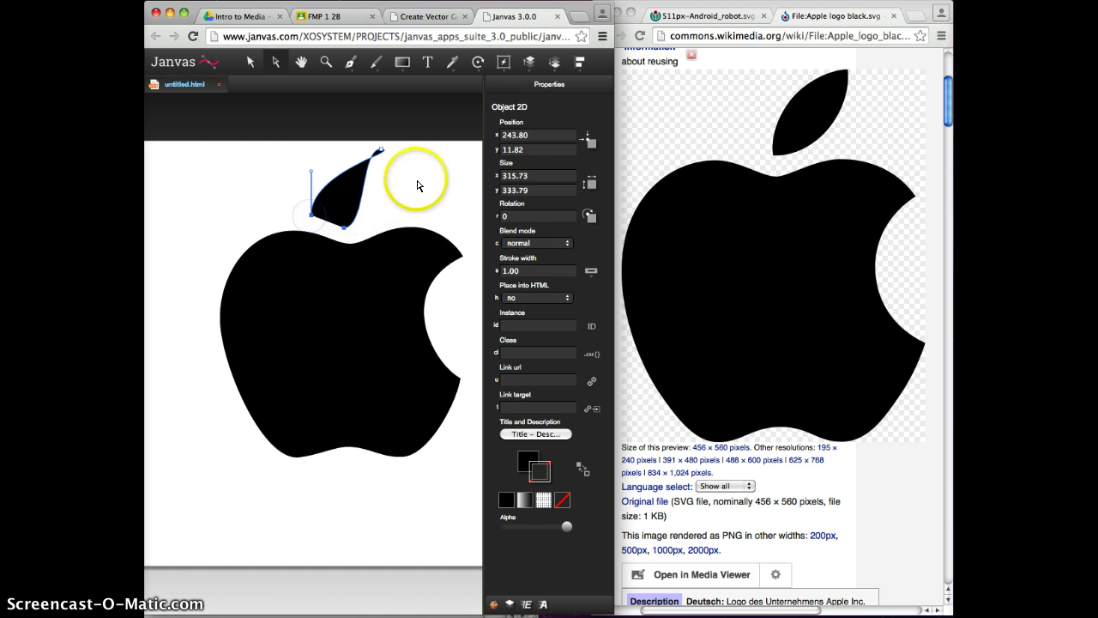
left_click(503, 62)
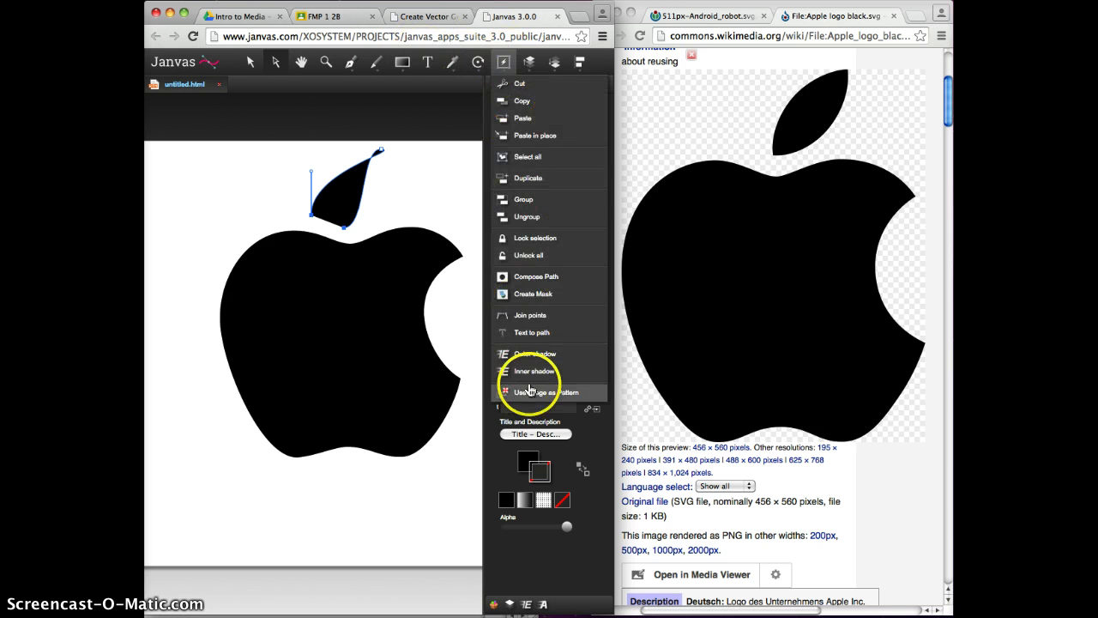
left_click(525, 315)
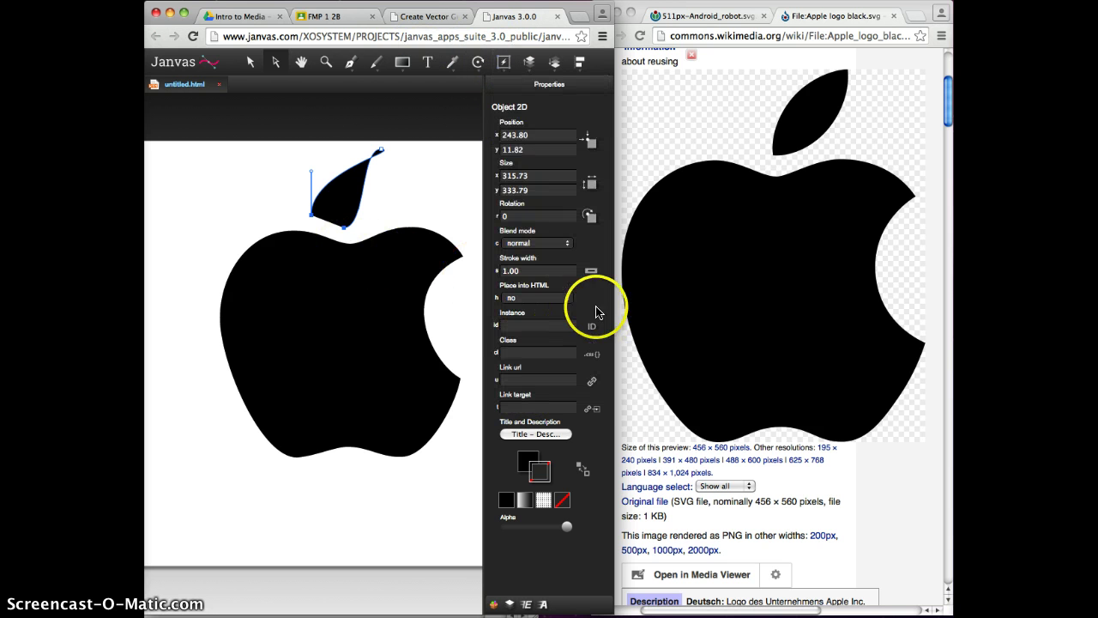
left_click(323, 164)
left_click(311, 215)
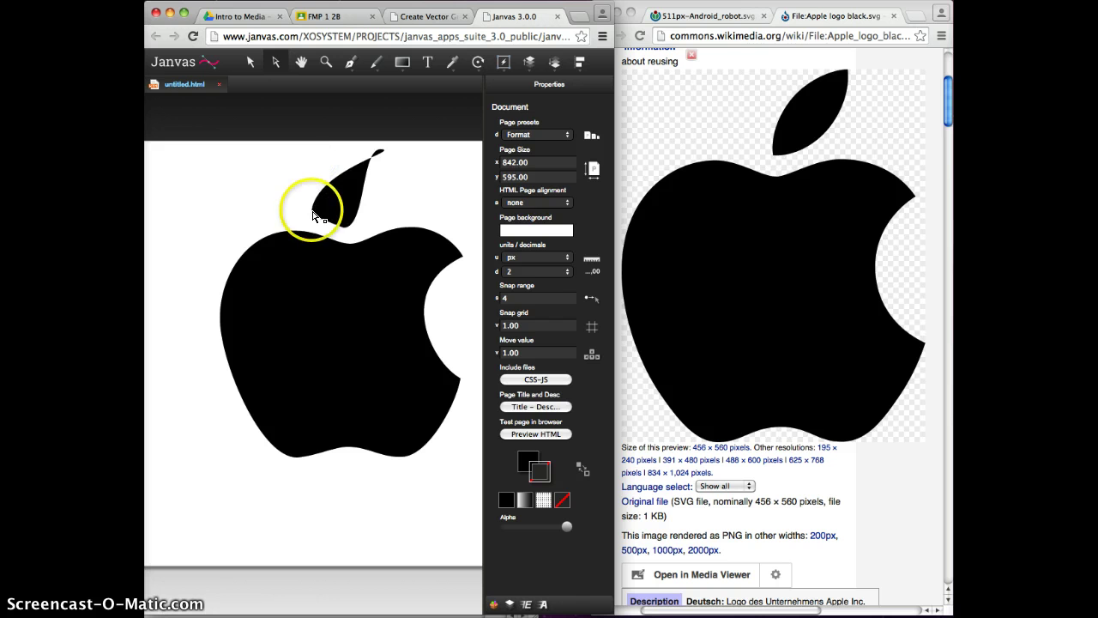
Move the duplicate endpoint to the right of the leaf and remove it with the delete anchor point tool
left_click_drag(326, 216, 383, 211)
left_click(401, 67)
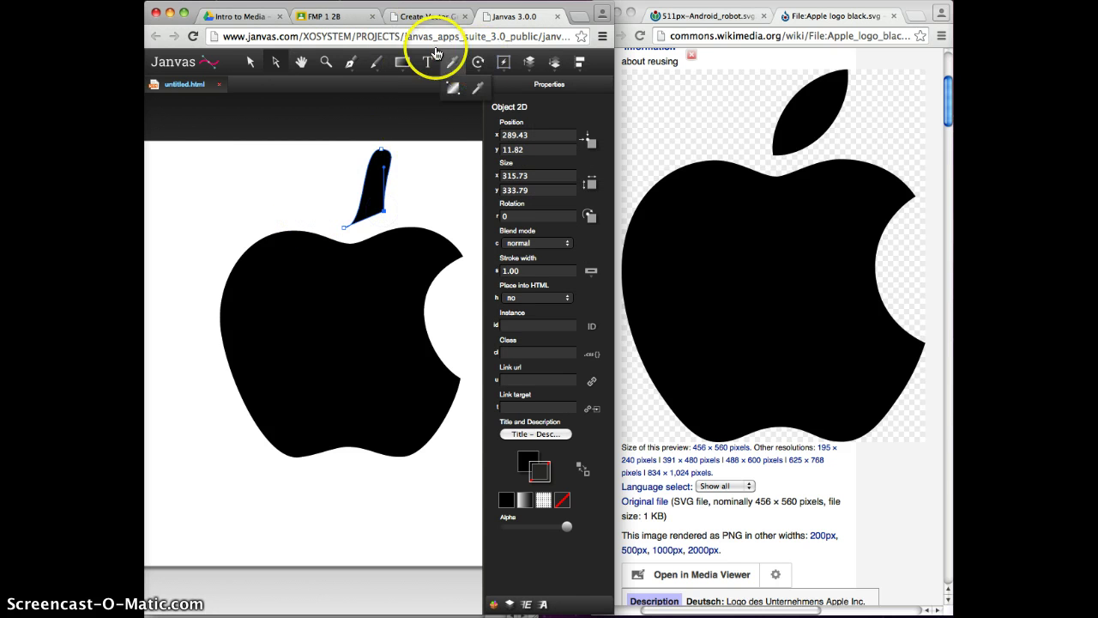
left_click(354, 64)
left_click(409, 96)
mouse_move(383, 210)
left_mouse_down()
mouse_move(393, 233)
mouse_move(383, 215)
left_mouse_up()
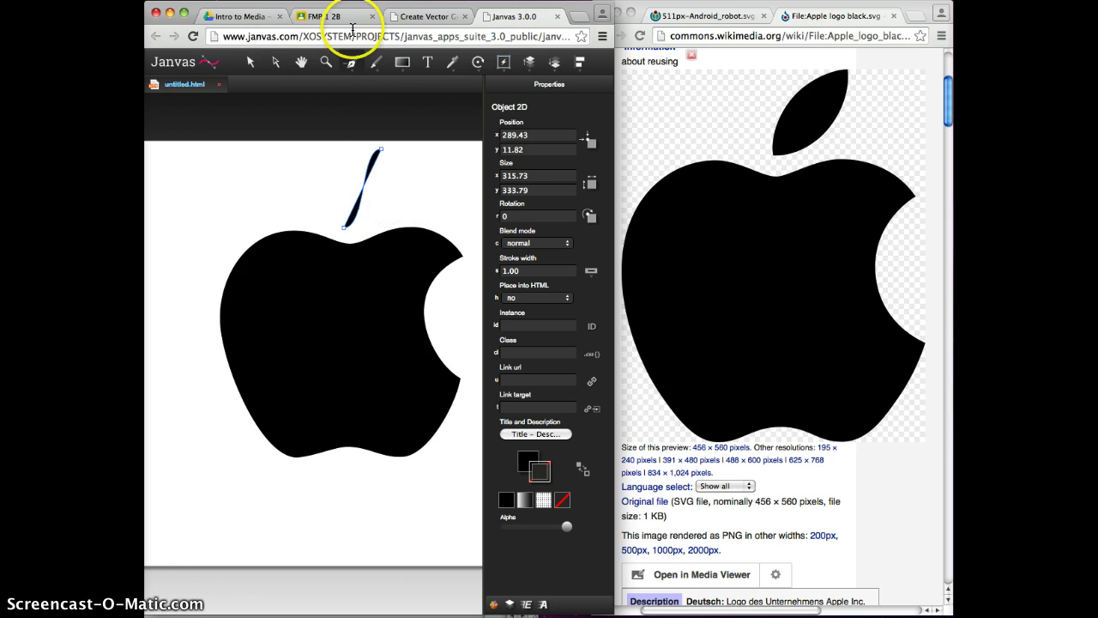
Pull new curve handles out of the leaf's base and tip with the convert point tool to open it into a leaf shape
left_click(367, 70)
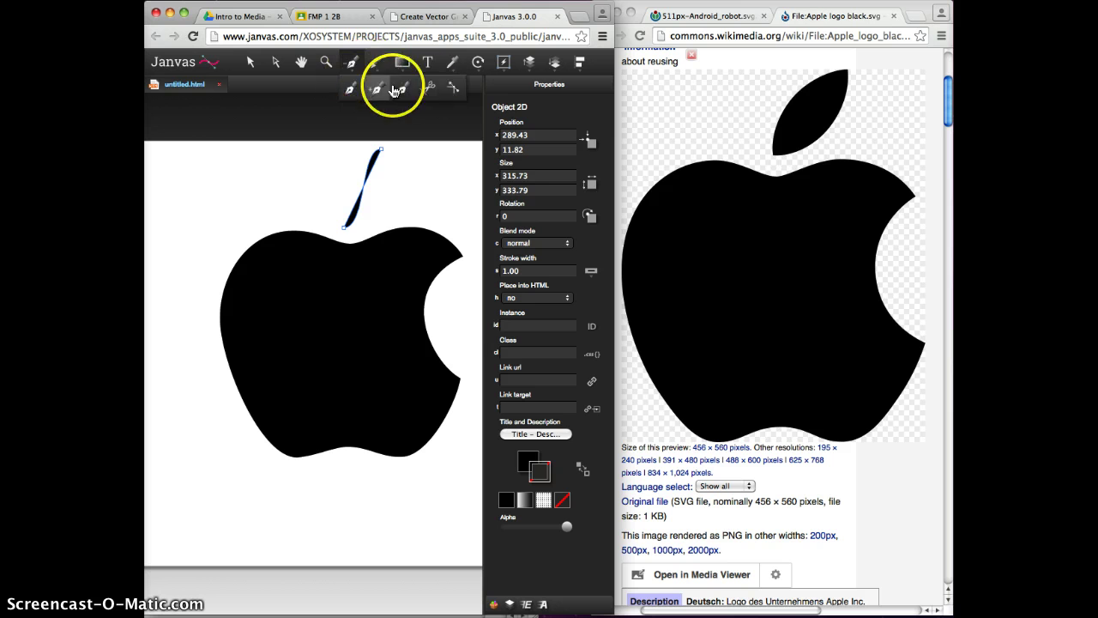
left_click(449, 91)
left_click_drag(347, 230, 313, 219)
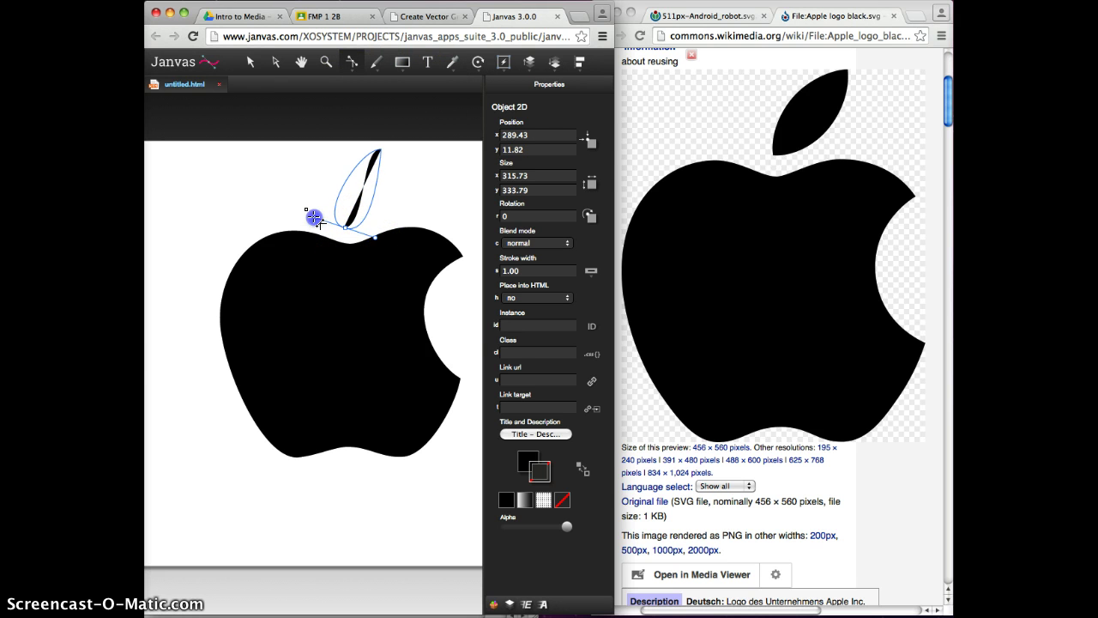
left_click_drag(372, 146, 389, 186)
Reshape the leaf's base by bringing its right handle down and inward and turning its left handle upward
left_click(276, 62)
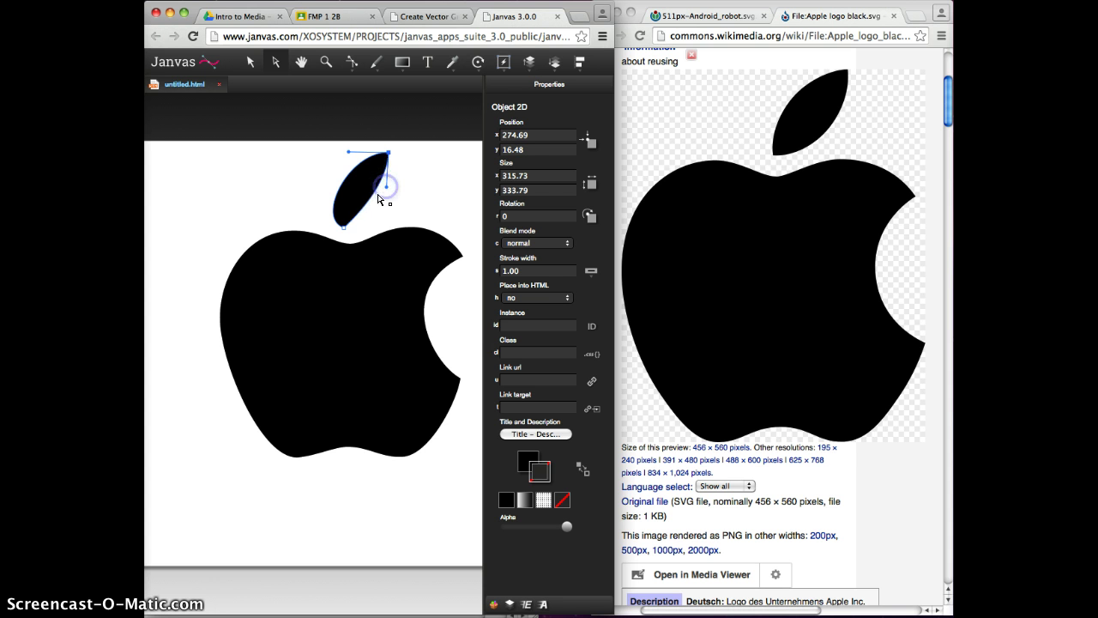
left_click(344, 227)
left_click(387, 188)
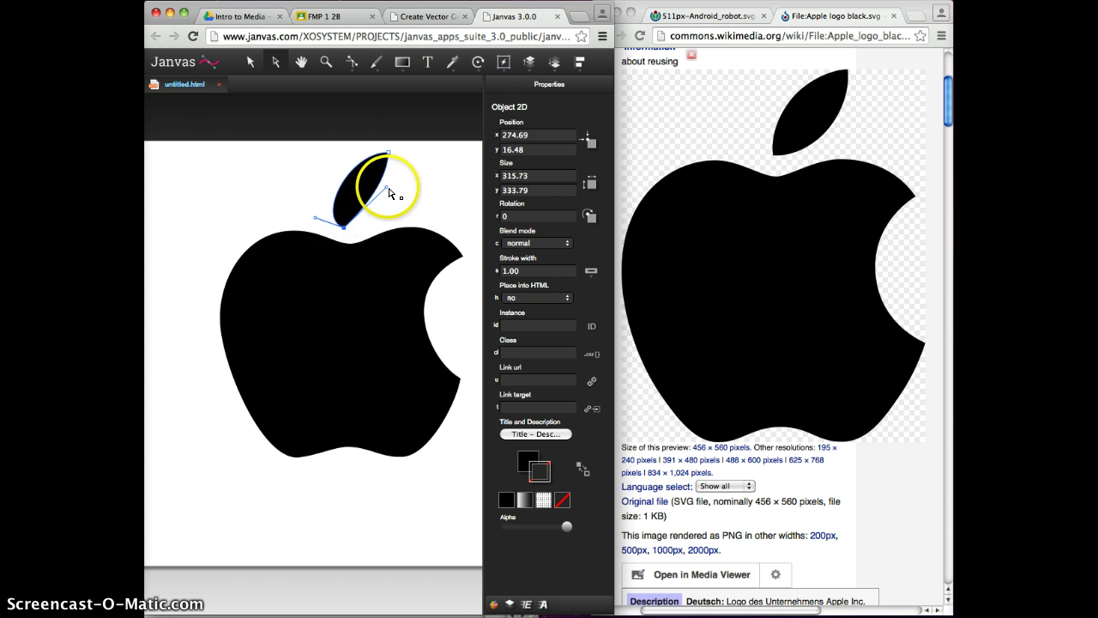
left_click_drag(388, 193, 386, 221)
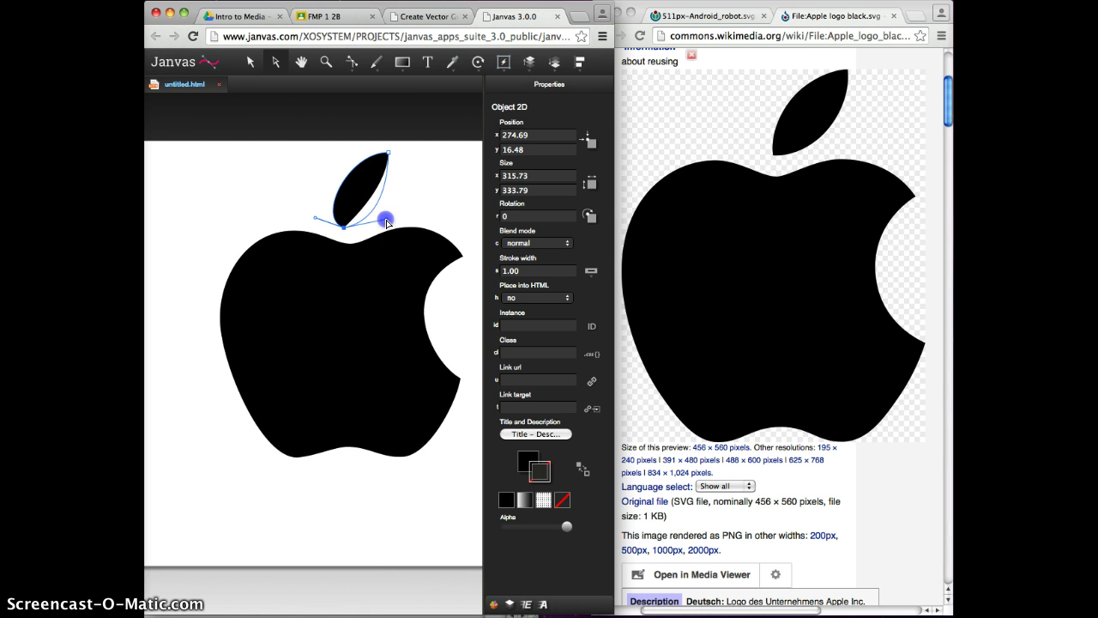
left_click_drag(386, 222, 364, 232)
mouse_move(316, 218)
left_mouse_down()
mouse_move(341, 196)
mouse_move(340, 213)
left_mouse_up()
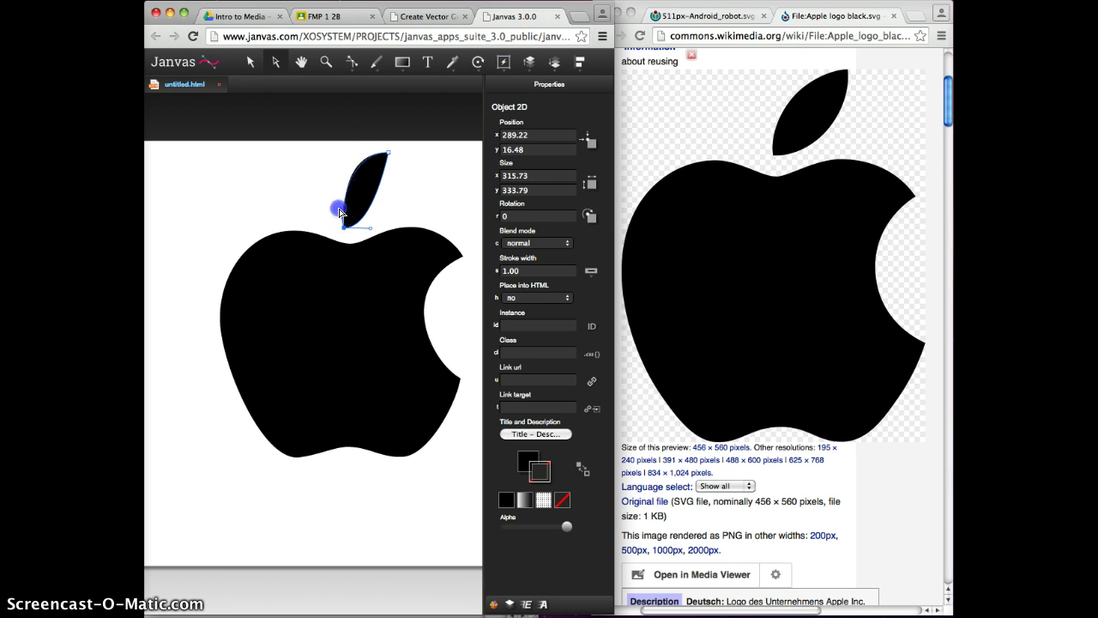
Lower the left handle of the leaf's tip, swing its lower handle outward, and raise the base's handles to round both sides
left_click(371, 229)
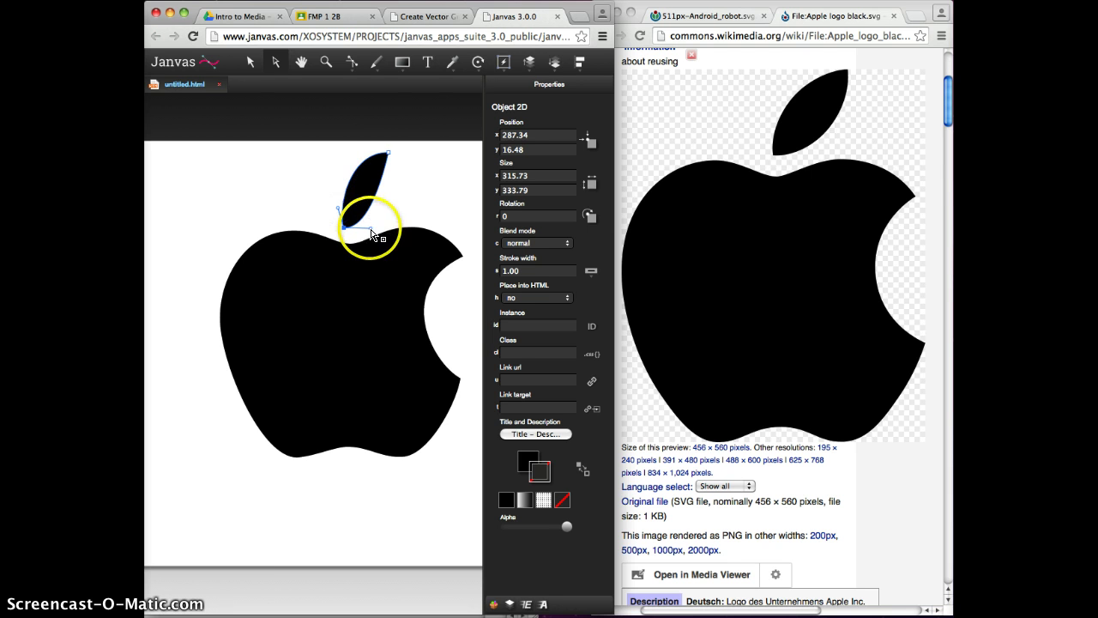
left_click(388, 154)
left_click_drag(351, 156, 351, 162)
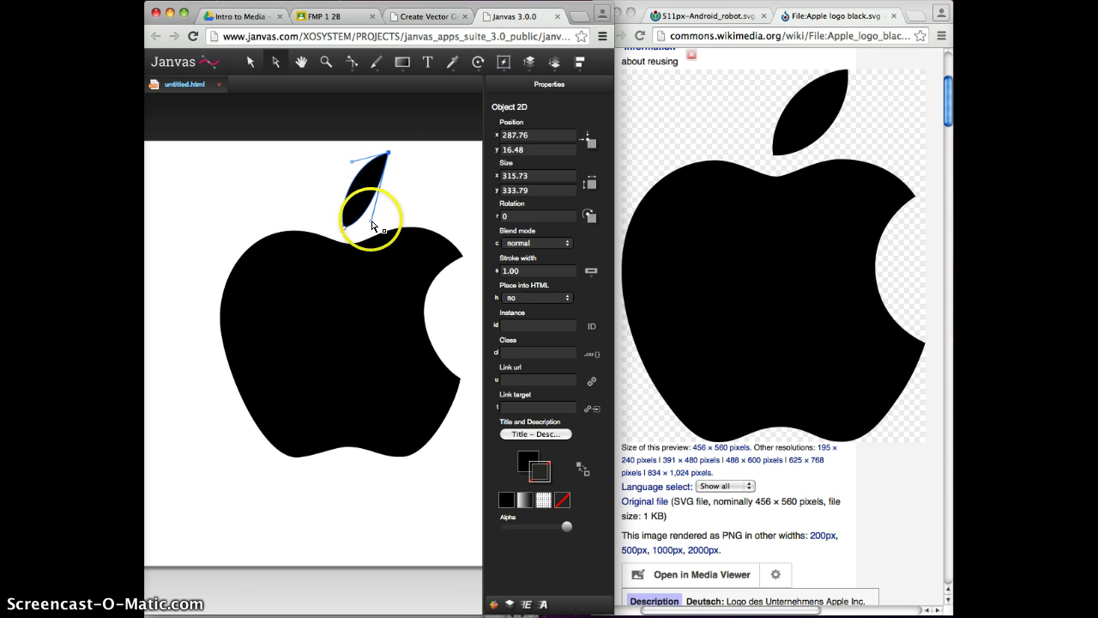
mouse_move(373, 224)
left_mouse_down()
mouse_move(387, 188)
mouse_move(391, 201)
left_mouse_up()
left_click_drag(390, 209, 336, 203)
left_click(343, 227)
Fine-tune the left handle of the leaf's tip and deselect the leaf
left_click(388, 154)
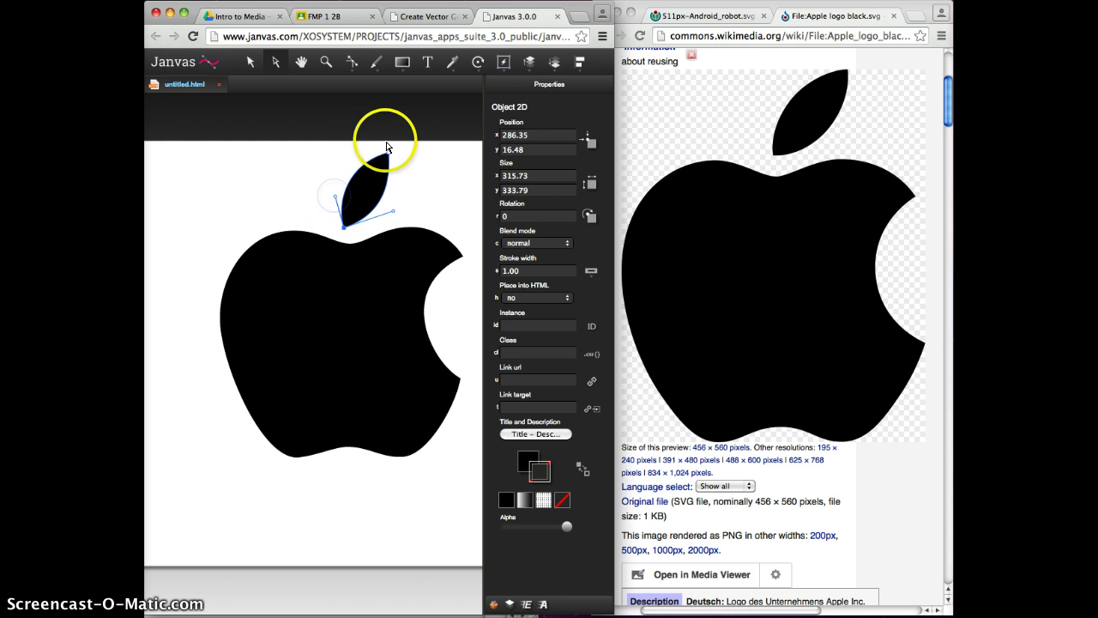
left_click_drag(353, 160, 353, 159)
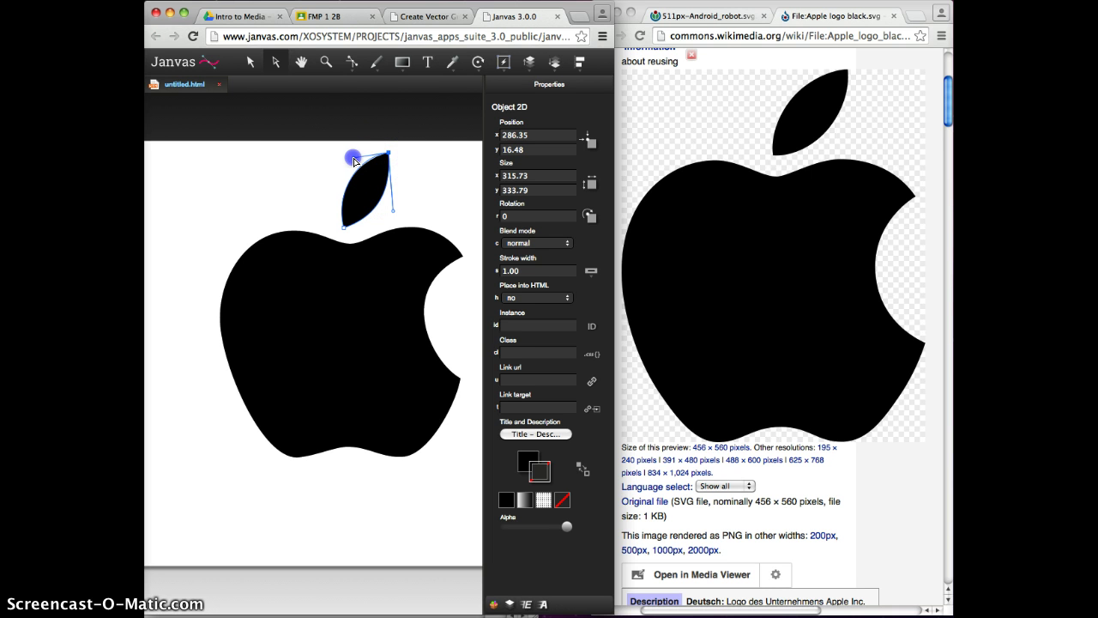
left_click_drag(352, 161, 351, 161)
left_click(421, 161)
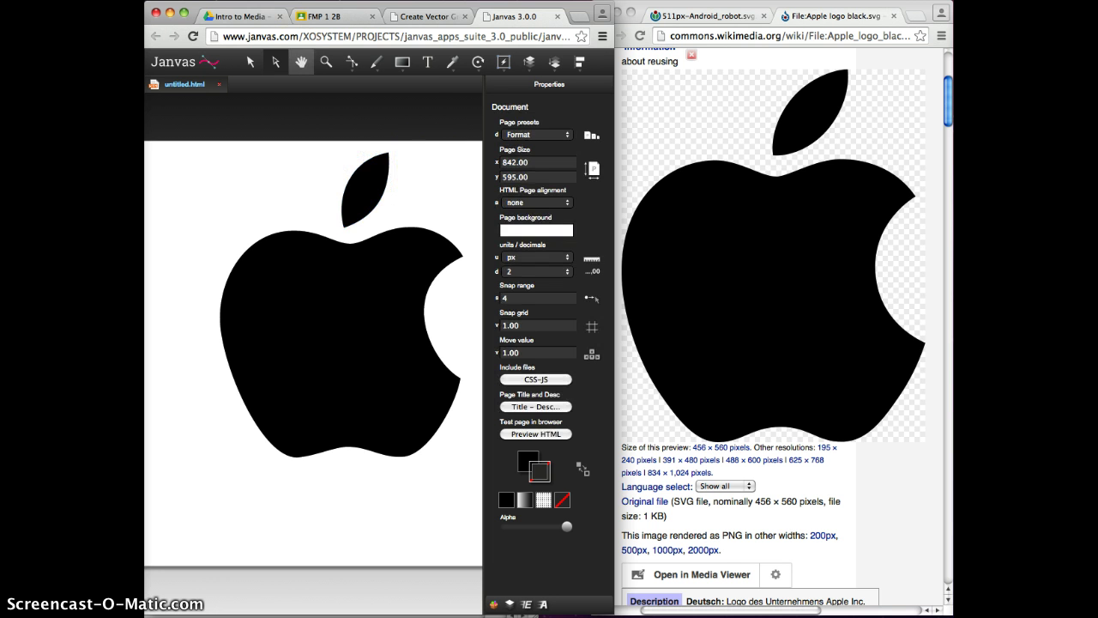
left_click(248, 61)
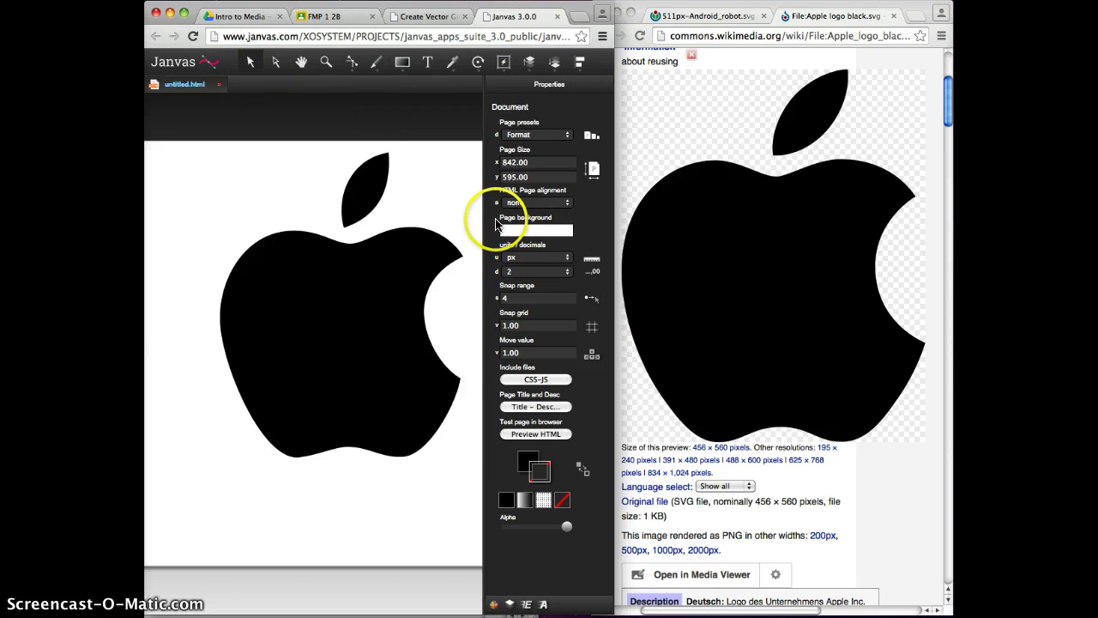
left_click_drag(172, 156, 471, 466)
left_click(388, 136)
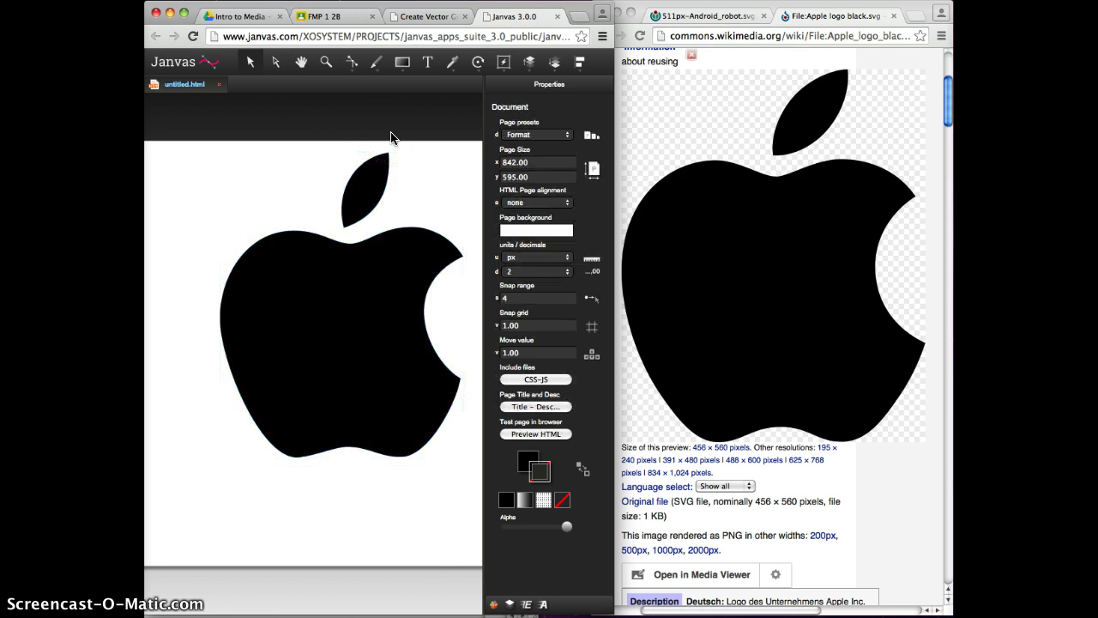
left_click_drag(352, 62, 350, 96)
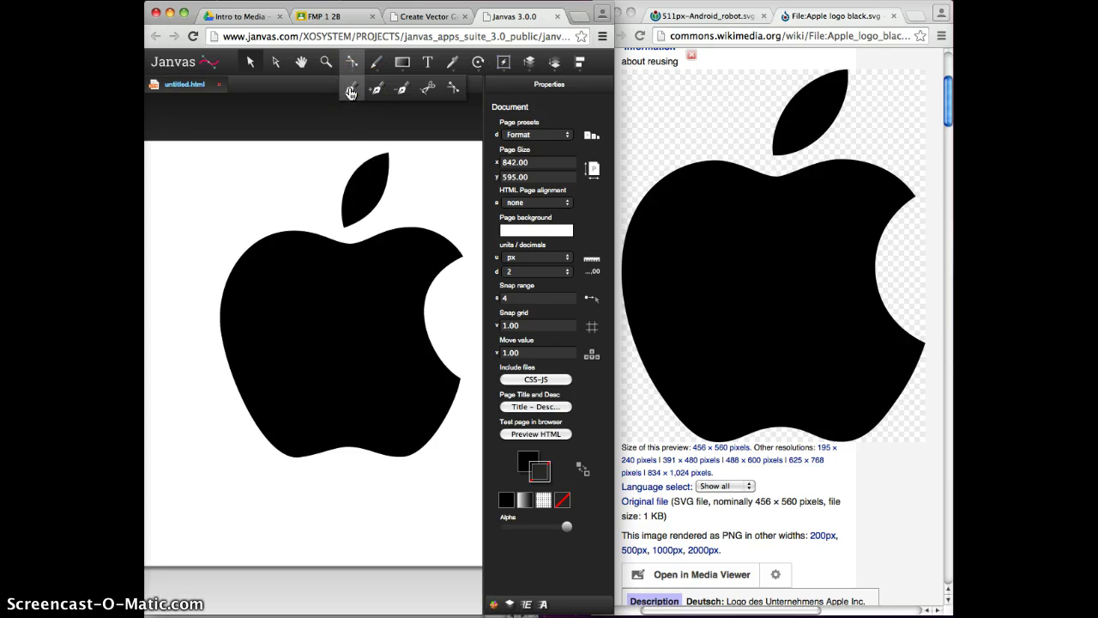
left_click_drag(351, 93, 407, 94)
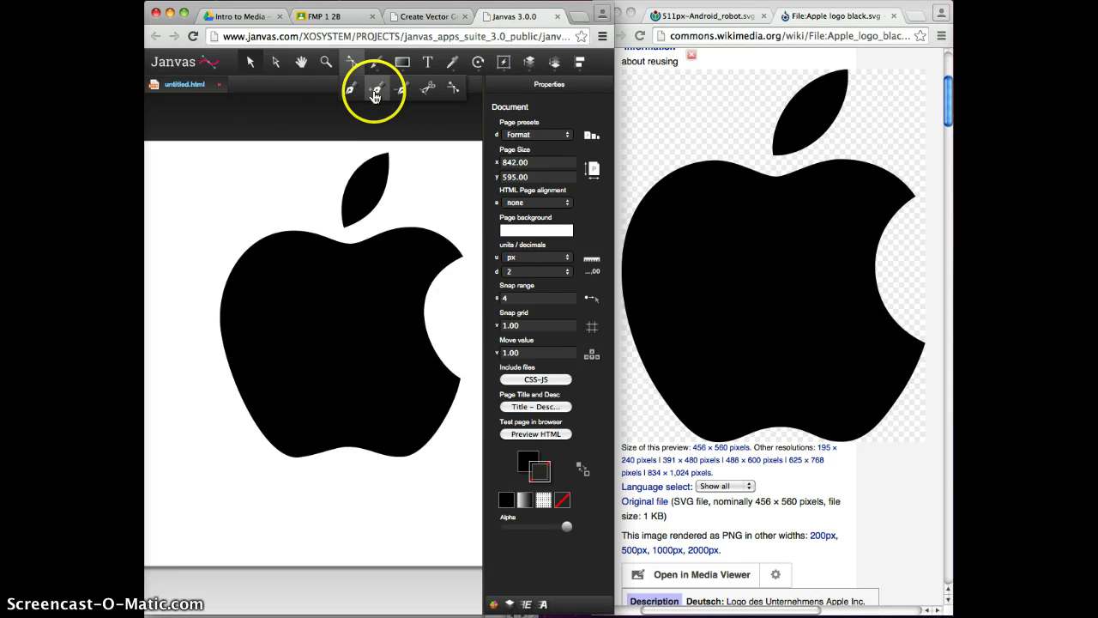
left_click_drag(406, 96, 425, 95)
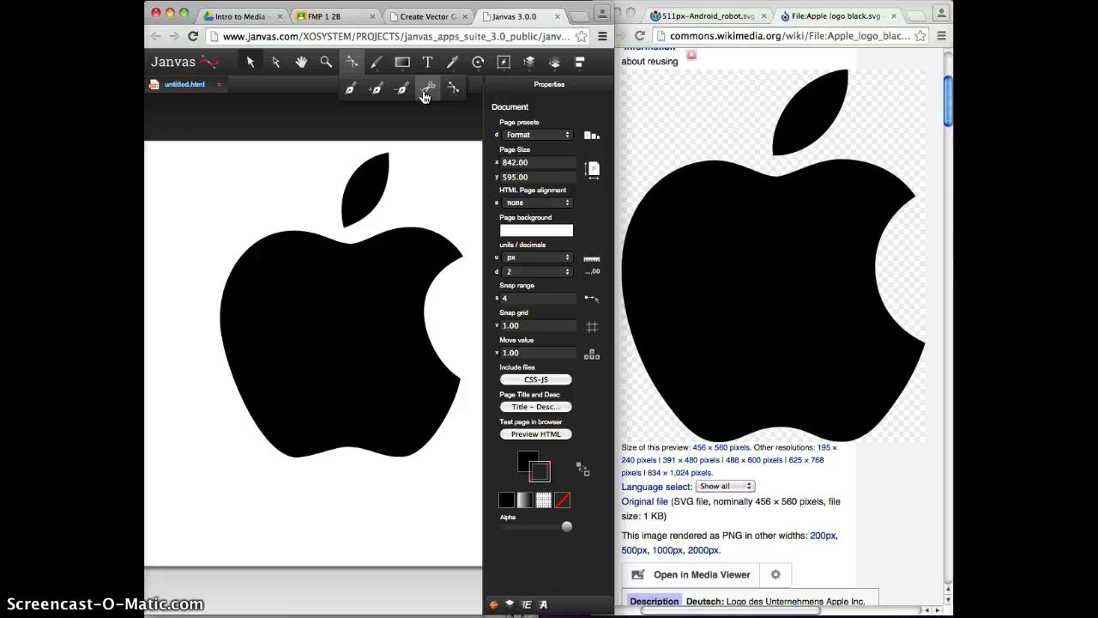
left_click_drag(423, 97, 453, 93)
left_click(275, 67)
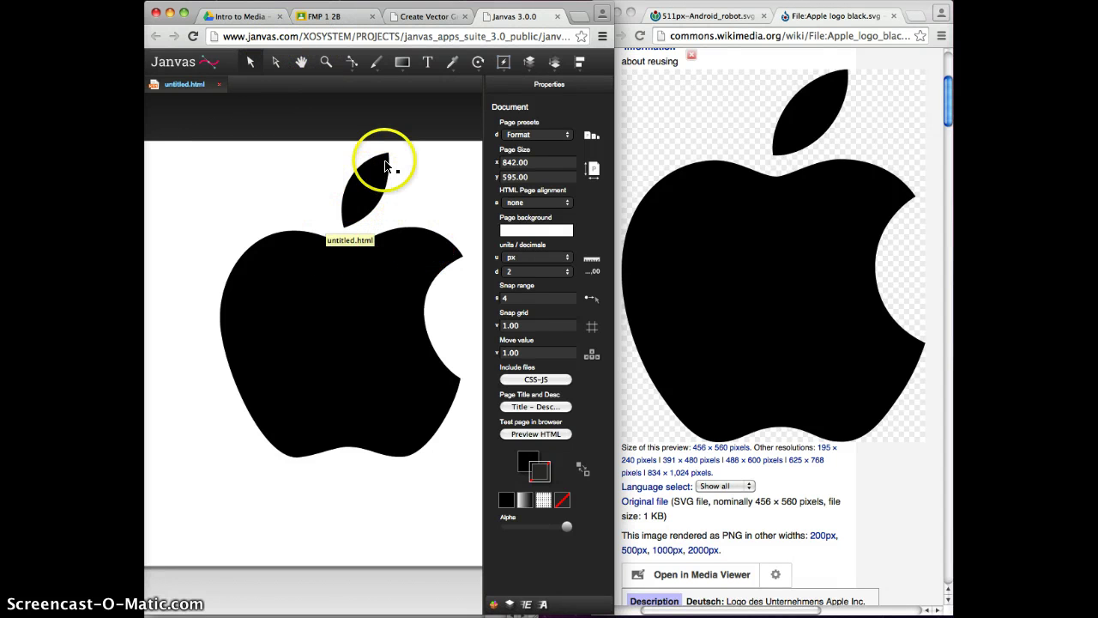
Group the leaf and the apple body into one object, select it once as a whole, and deselect it
left_click(254, 65)
left_click(355, 392)
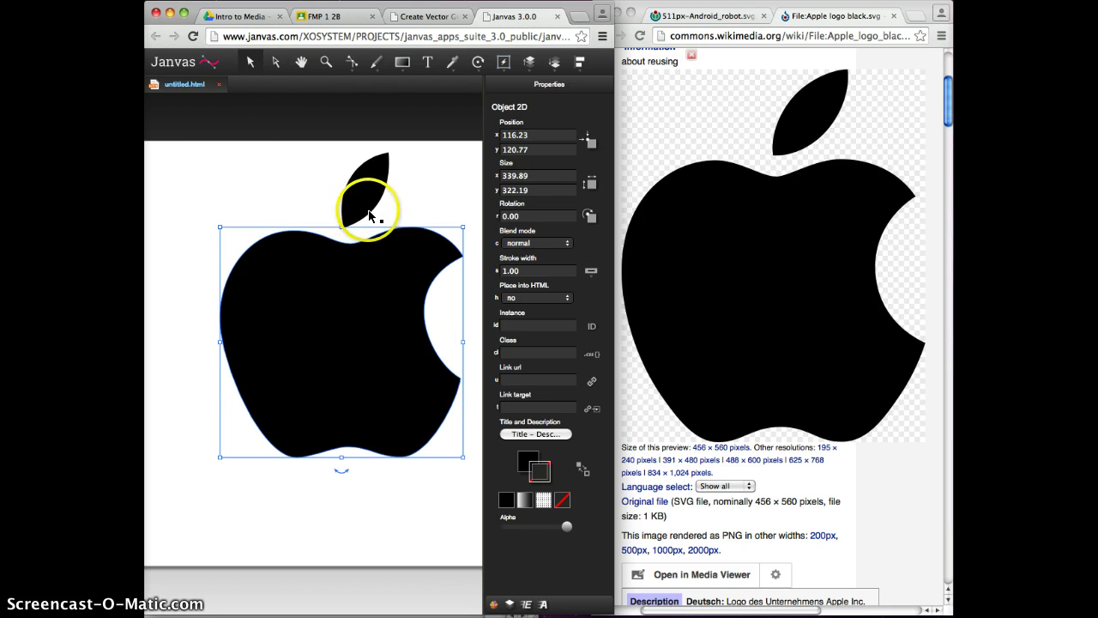
left_click(434, 189)
left_click(362, 202)
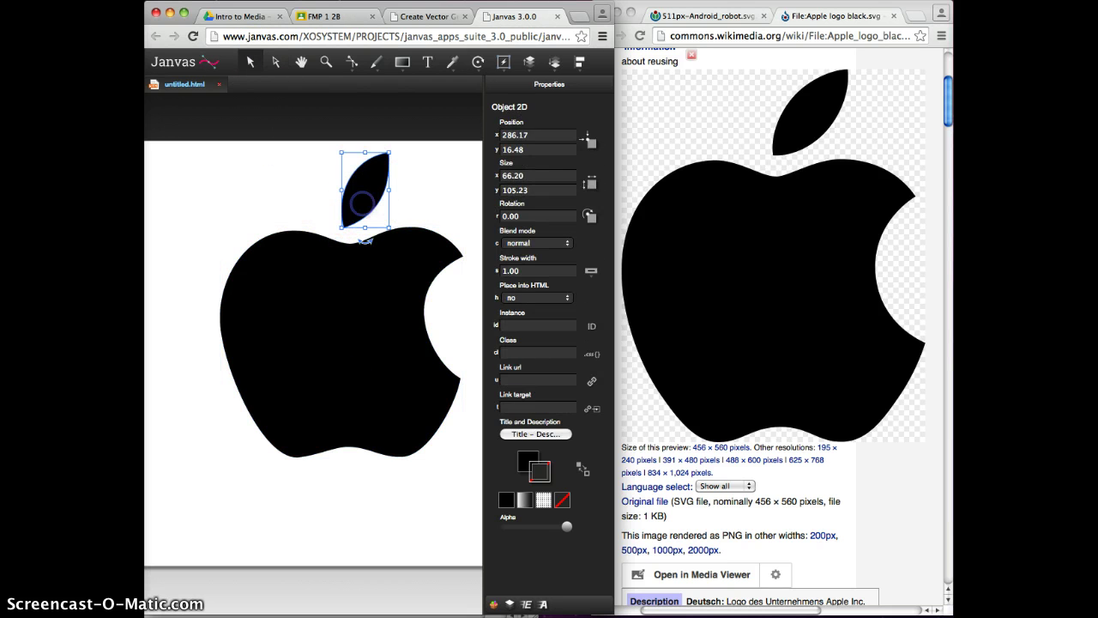
left_click(355, 320, "shift")
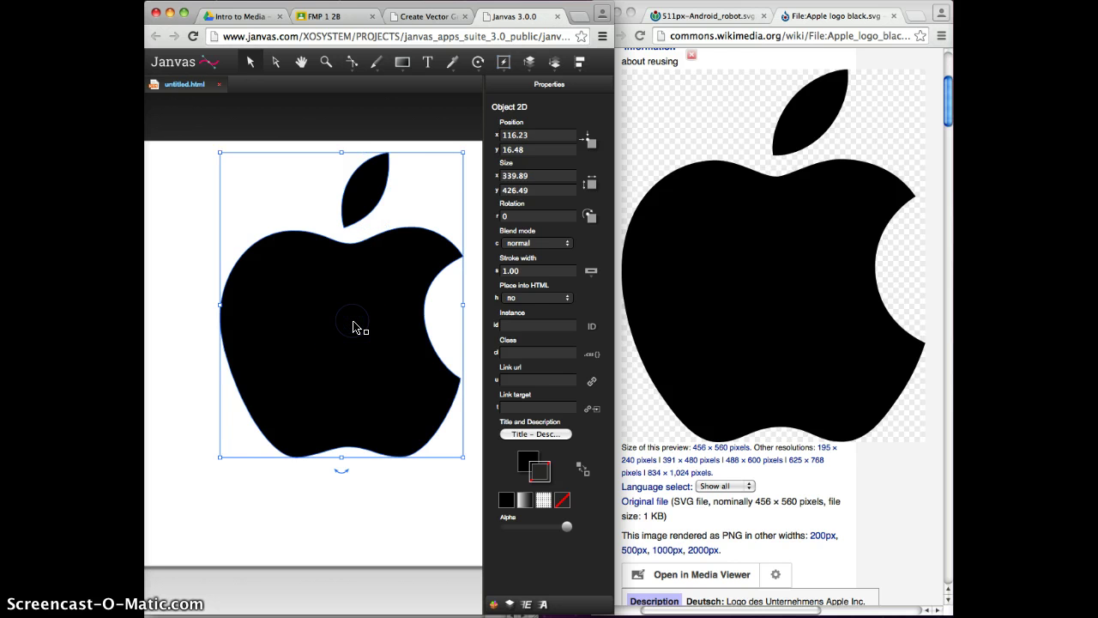
left_click(502, 65)
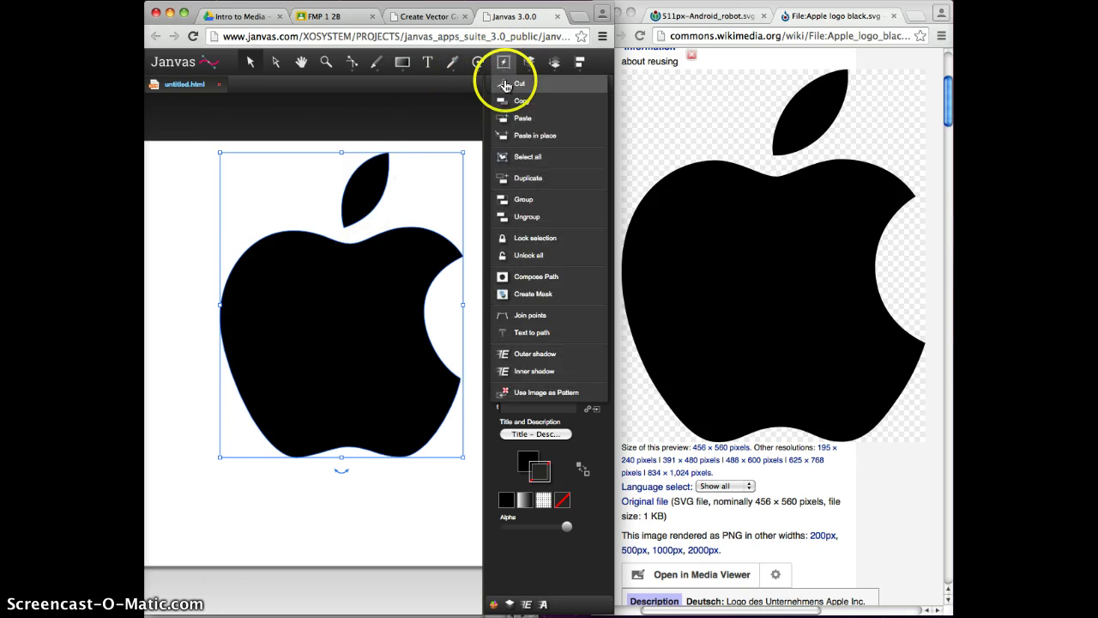
left_click(525, 205)
left_click(500, 61)
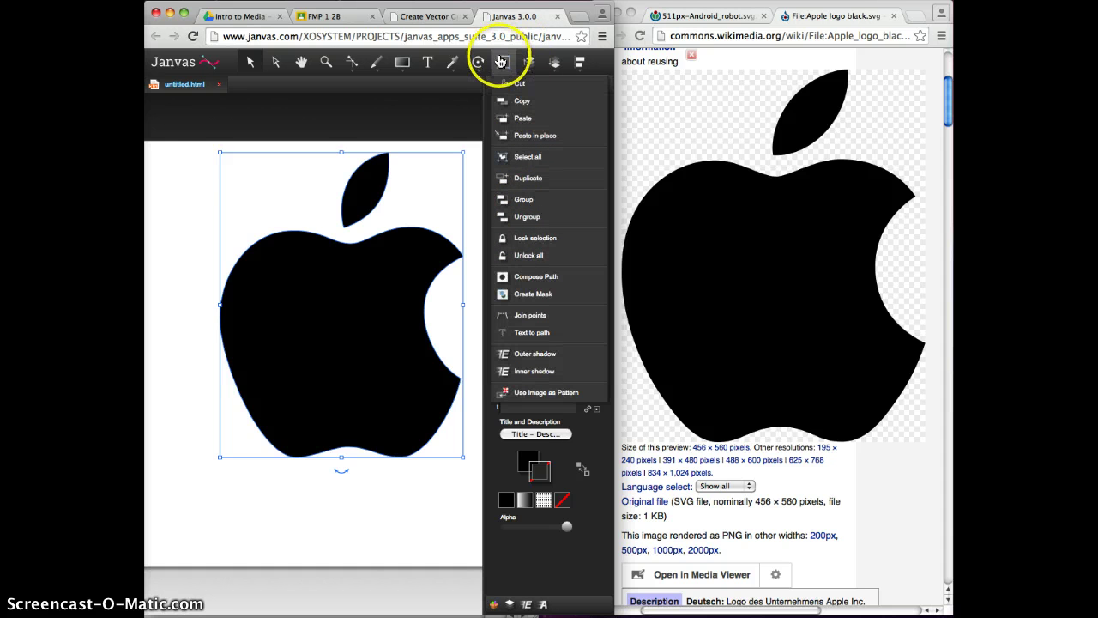
left_click(523, 202)
left_click(159, 204)
left_click(311, 304)
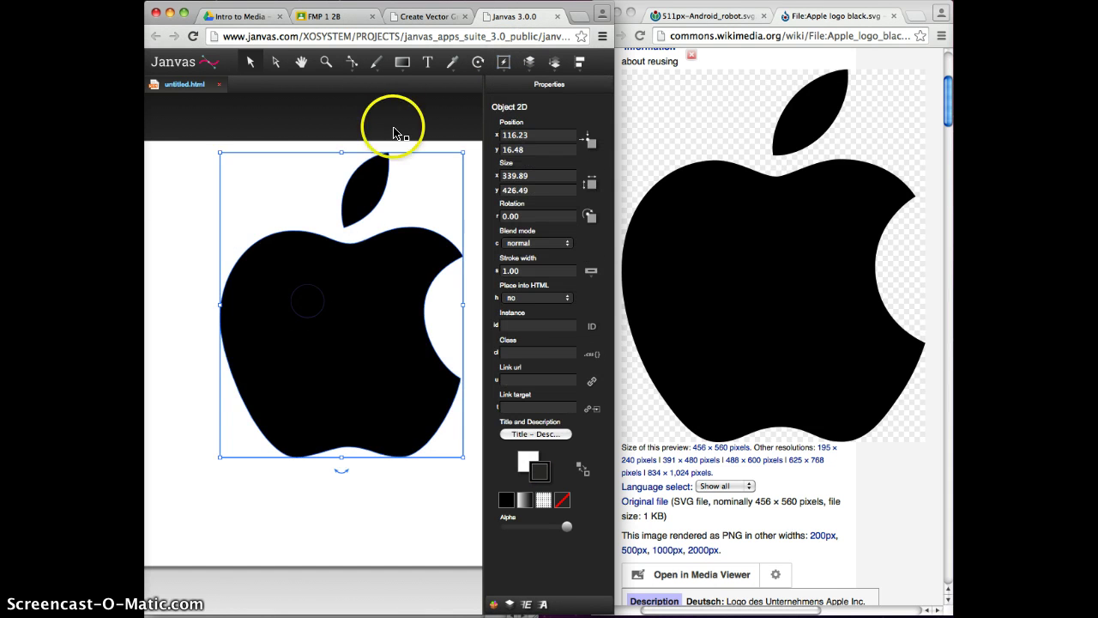
left_click(187, 345)
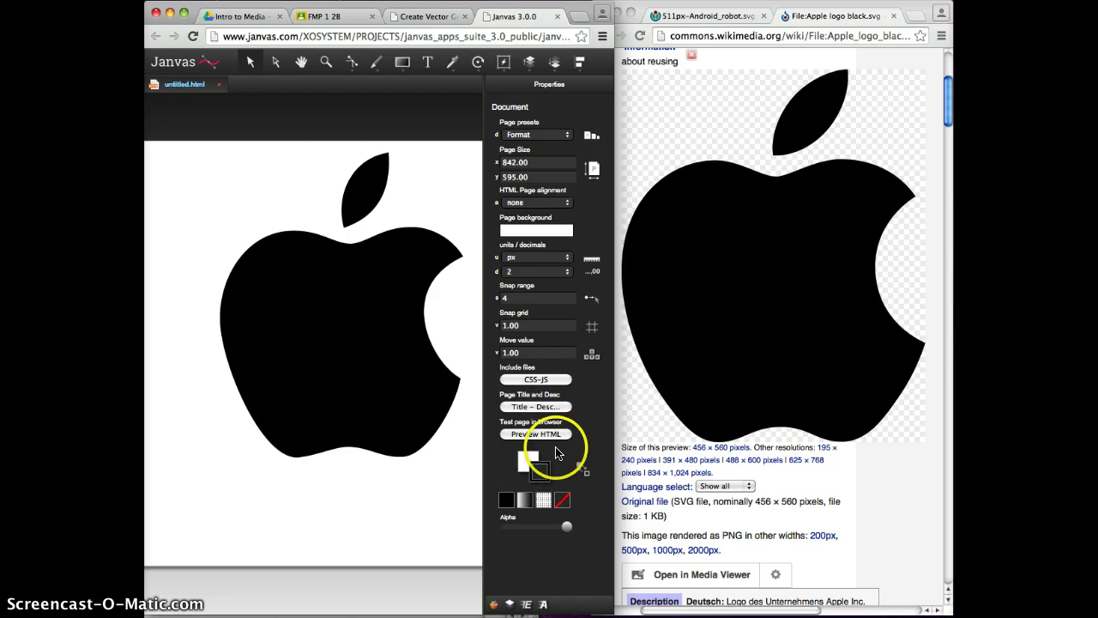
left_click(301, 62)
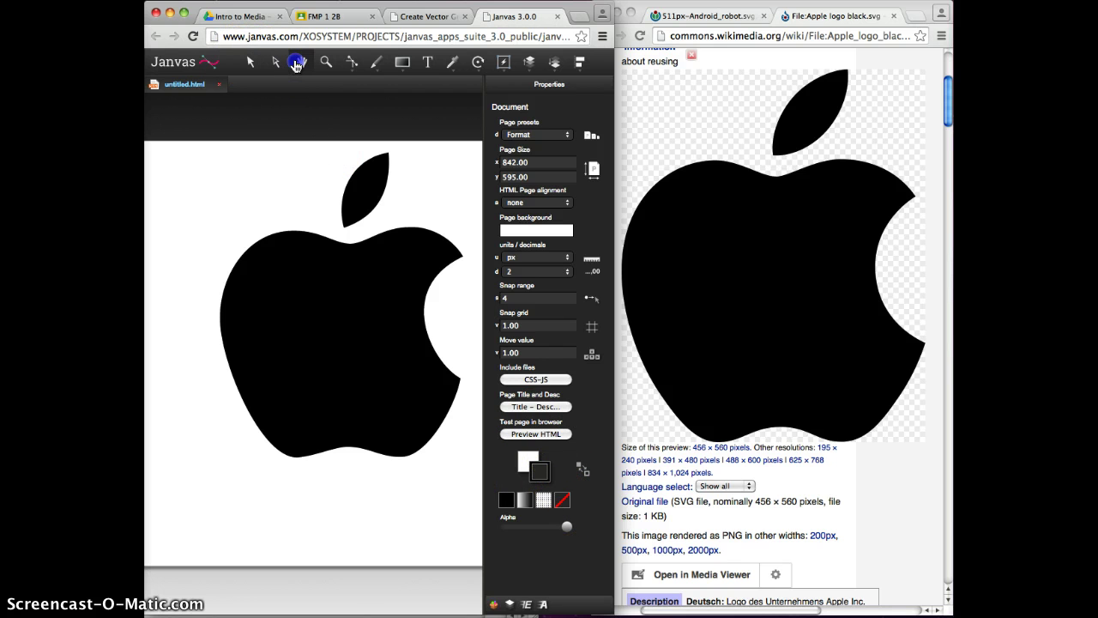
left_click_drag(229, 193, 282, 164)
left_click(325, 66)
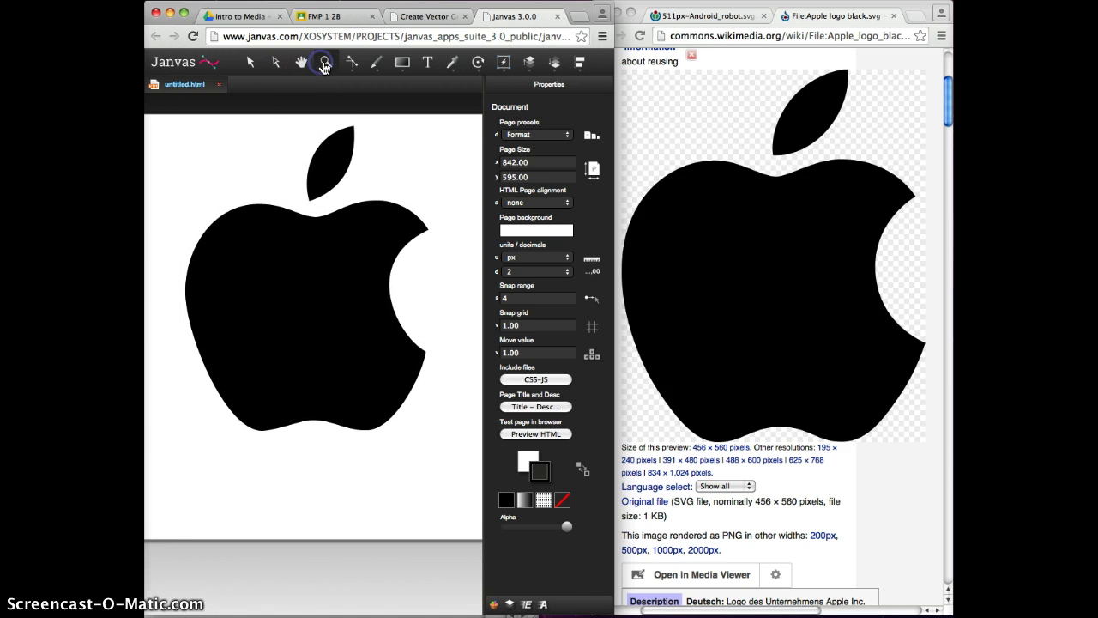
left_click(331, 225, "alt")
left_click(330, 250)
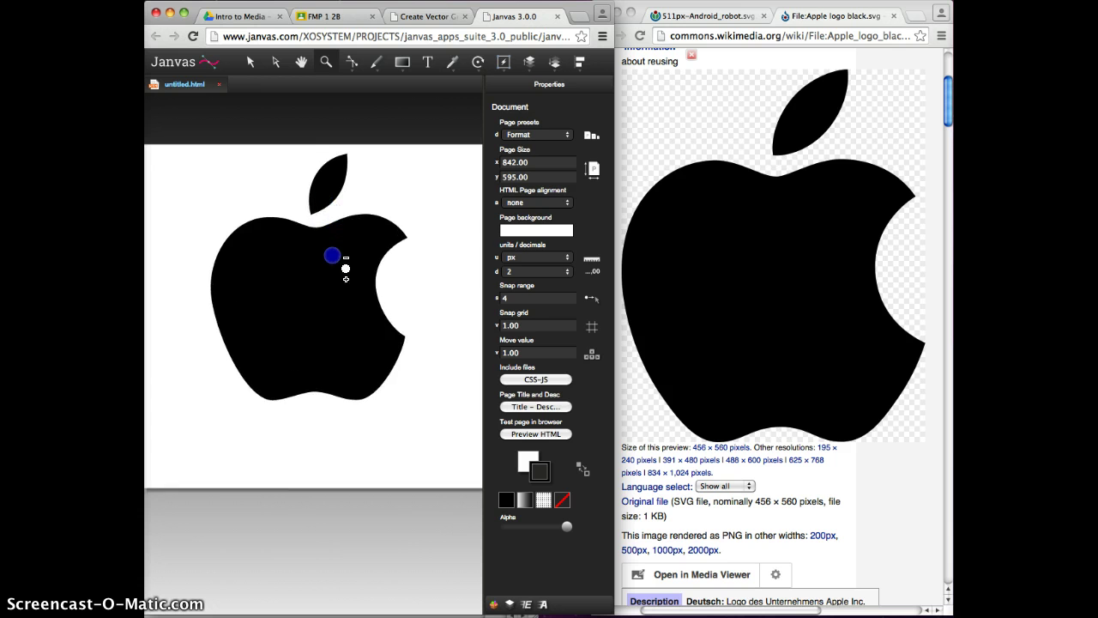
mouse_move(513, 65)
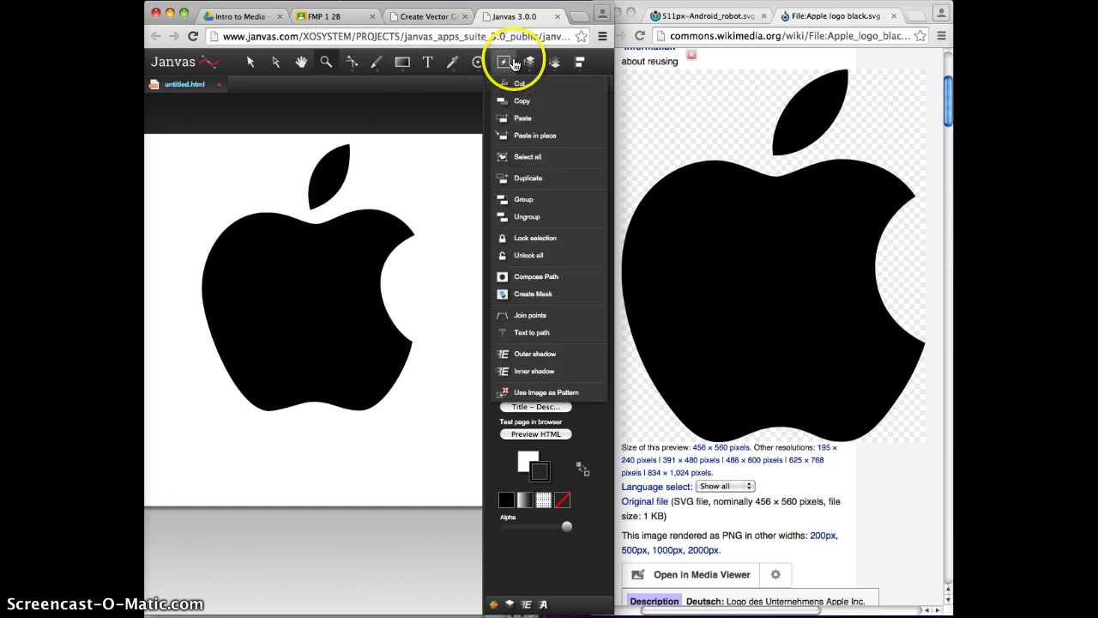
mouse_move(575, 64)
left_click(504, 63)
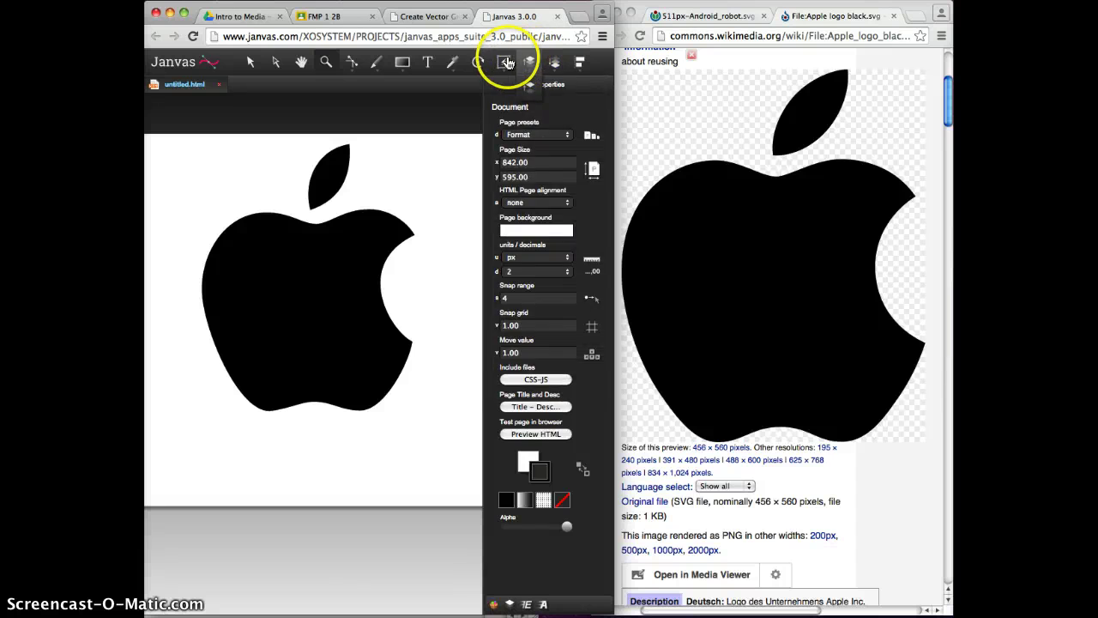
left_click(508, 63)
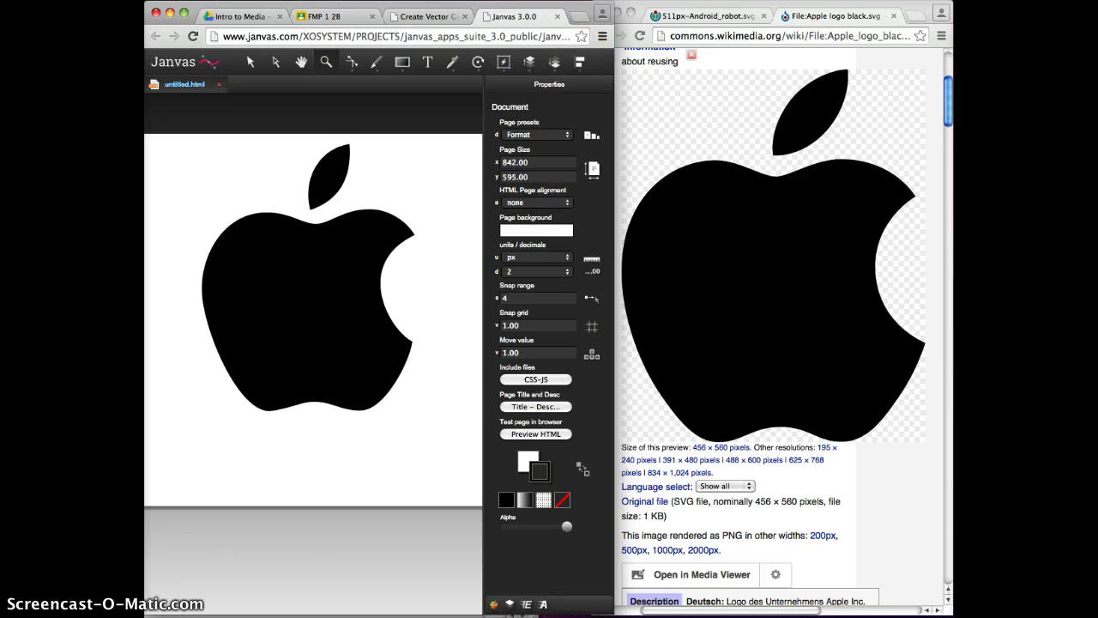
Widen the drawing's browser window to reach the file commands, start saving the document, and name it Apple Logo.html
left_click_drag(614, 611, 779, 610)
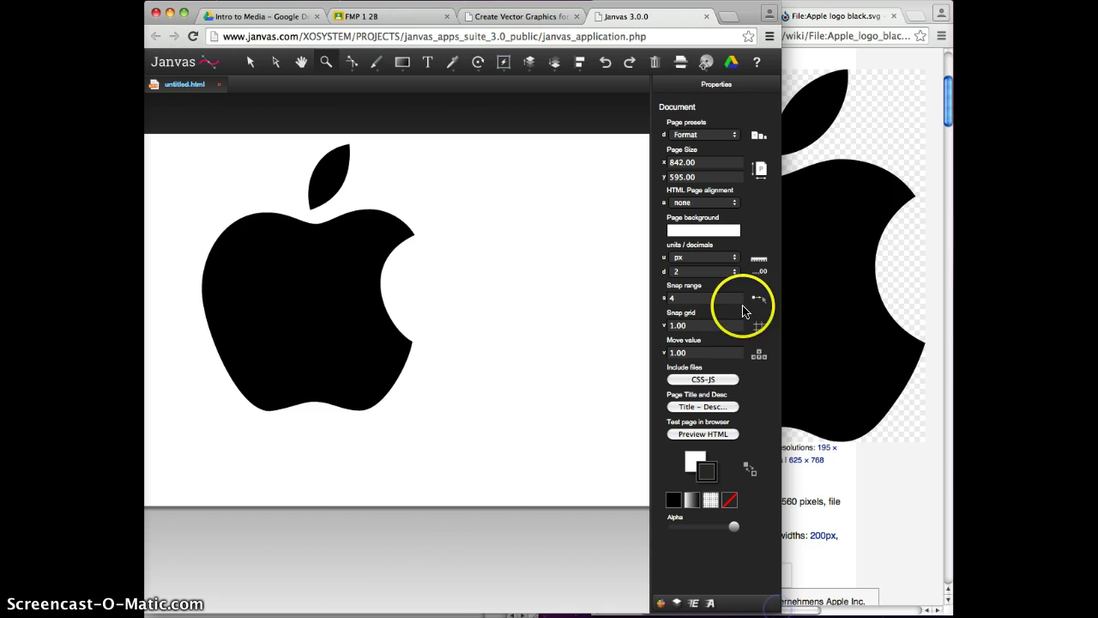
mouse_move(705, 69)
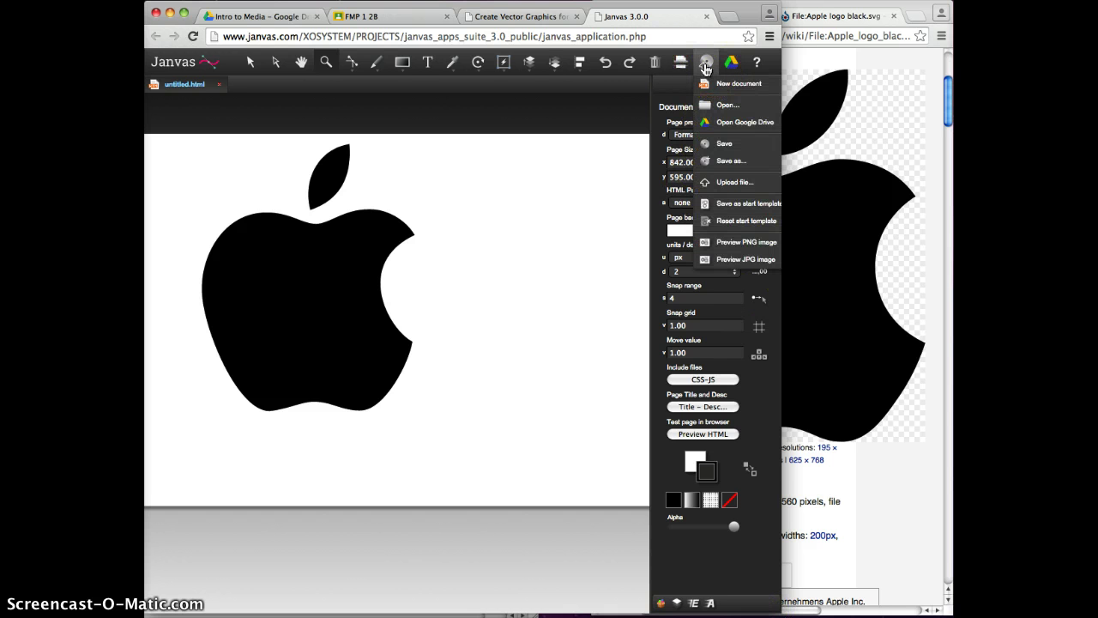
left_click(724, 146)
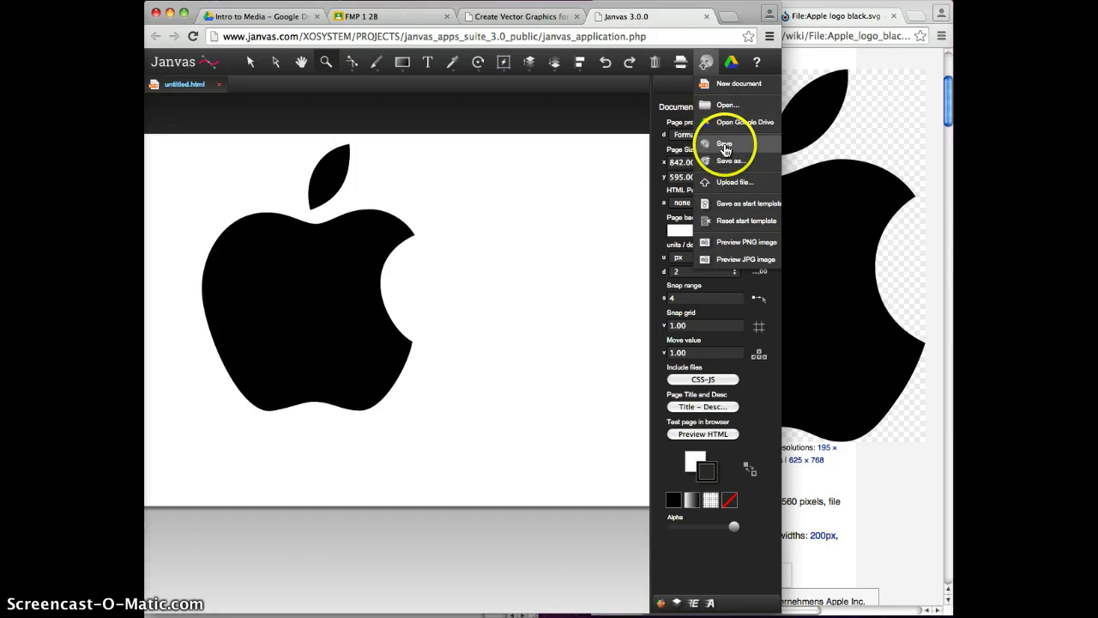
left_click(730, 146)
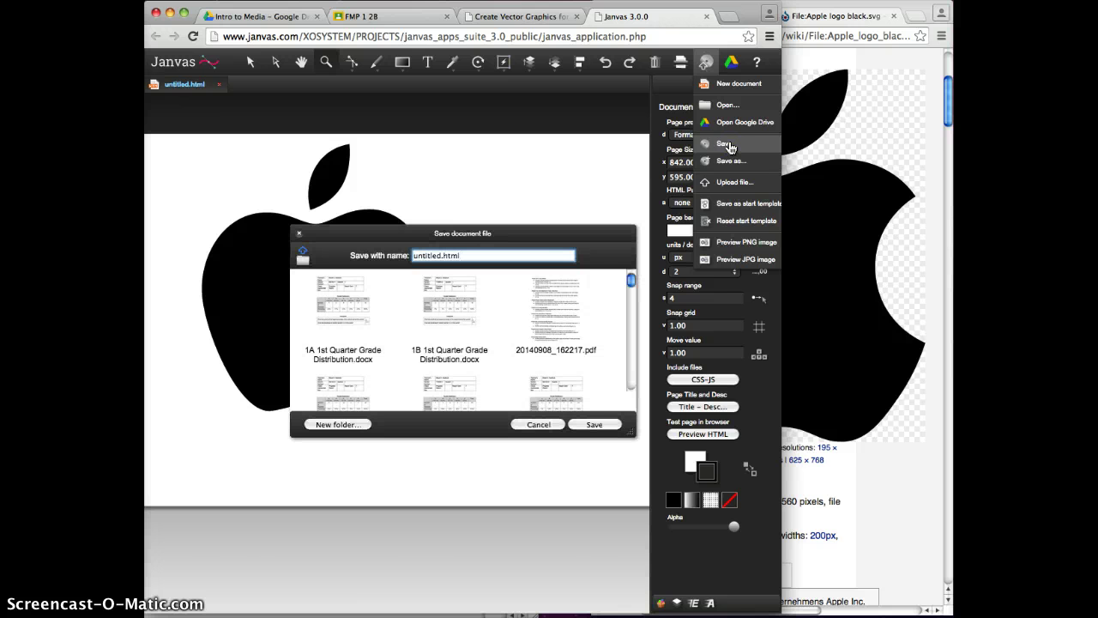
left_click(626, 183)
left_click(438, 254)
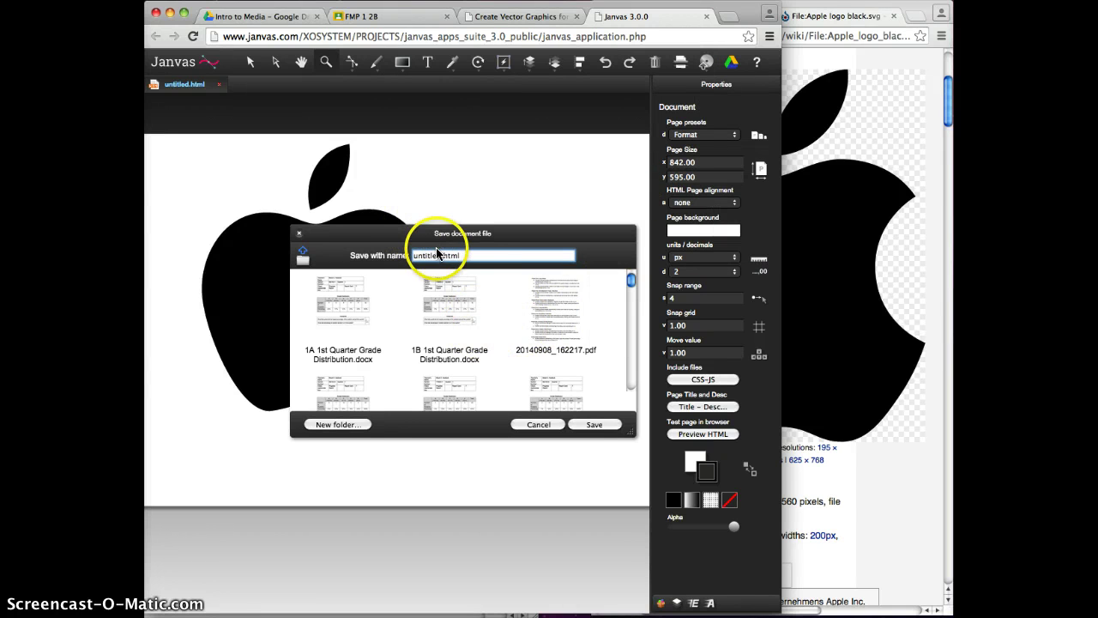
double_click(439, 255)
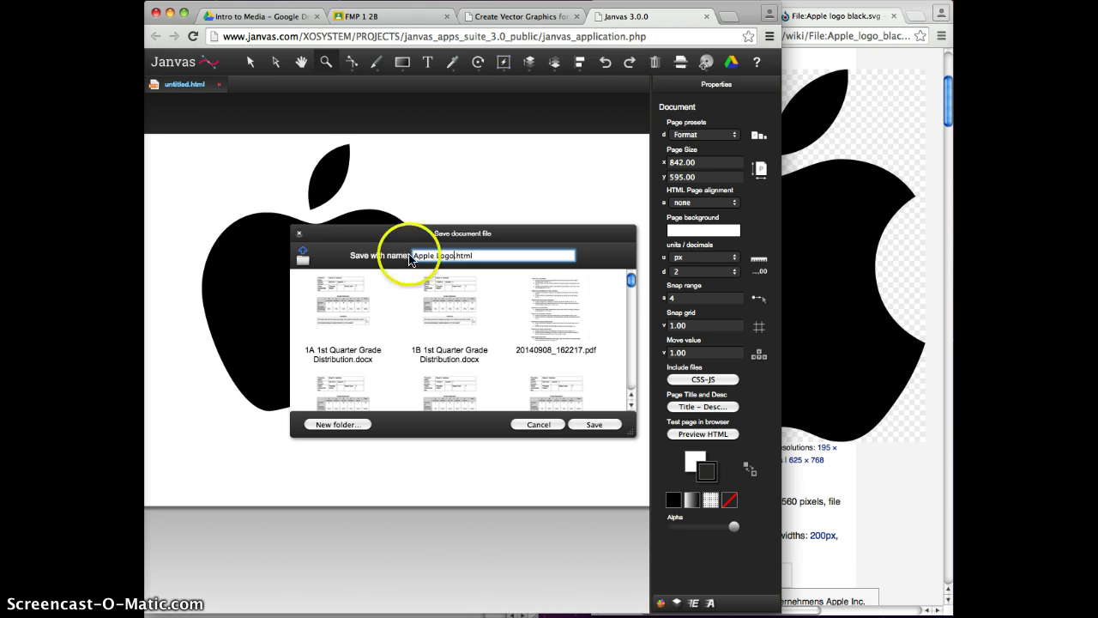
Choose the Intro to Media folder on Google Drive as the destination and save the document there
left_click_drag(631, 279, 631, 328)
double_click(342, 330)
left_click(552, 316)
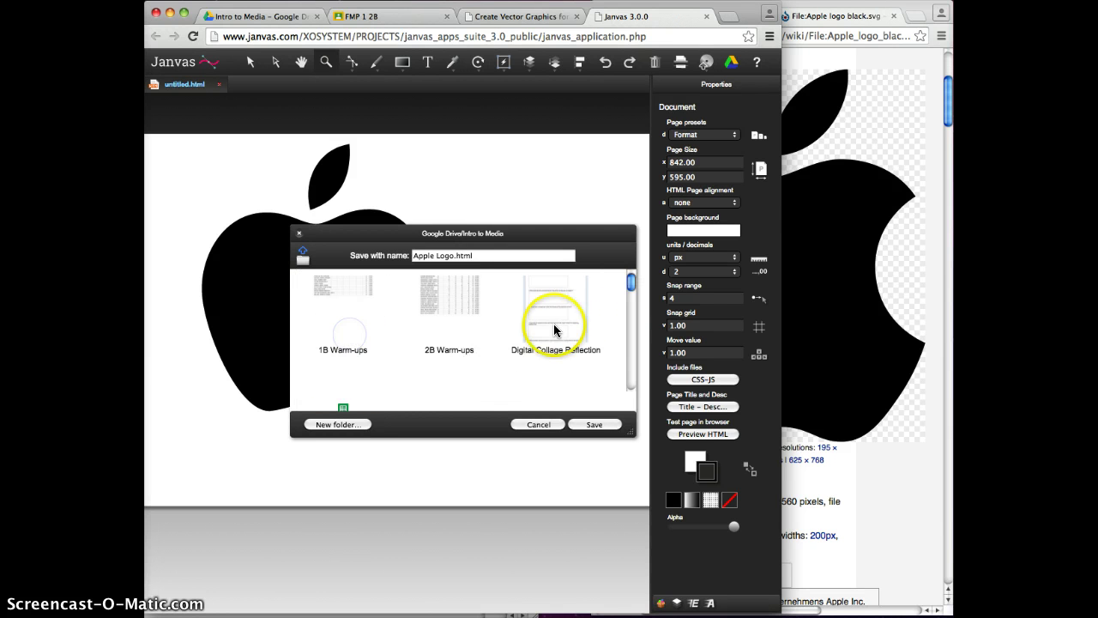
left_click(590, 423)
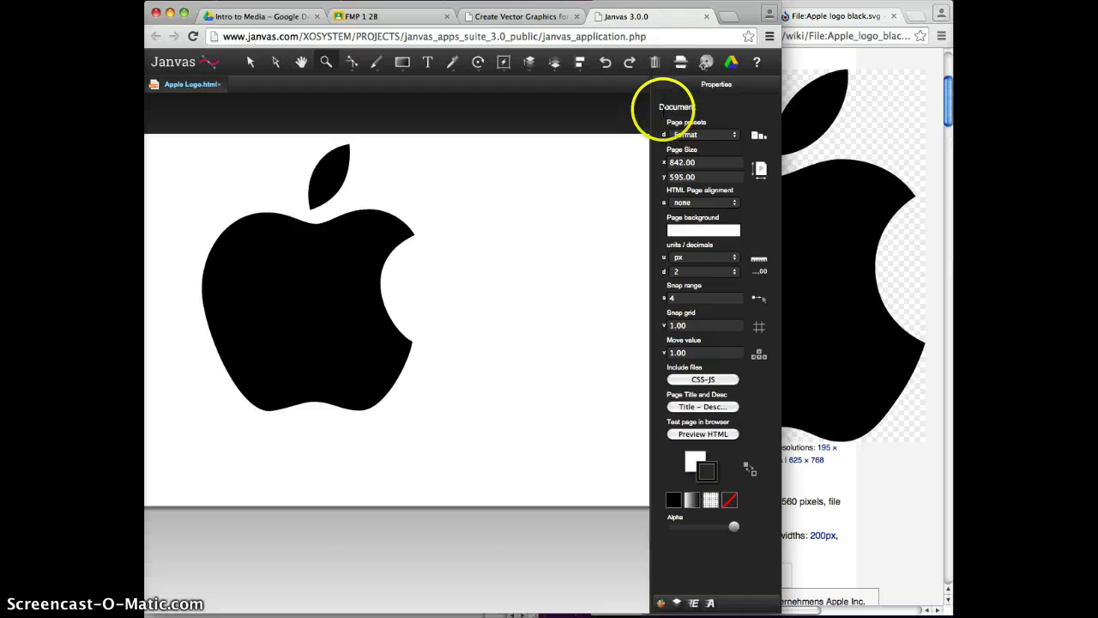
left_click(706, 62)
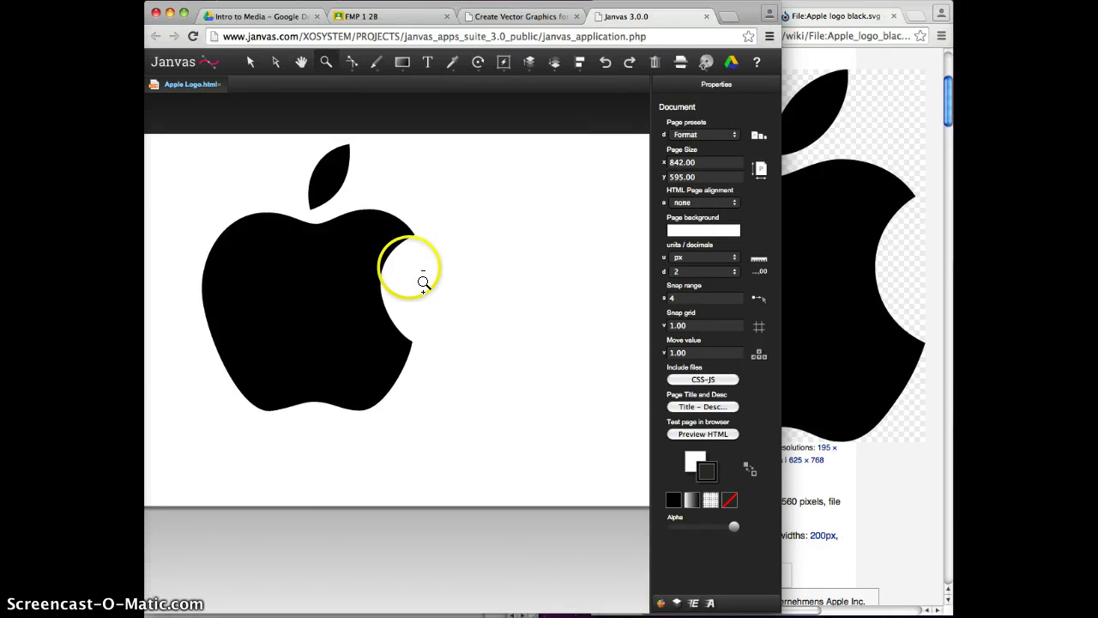
left_click(250, 65)
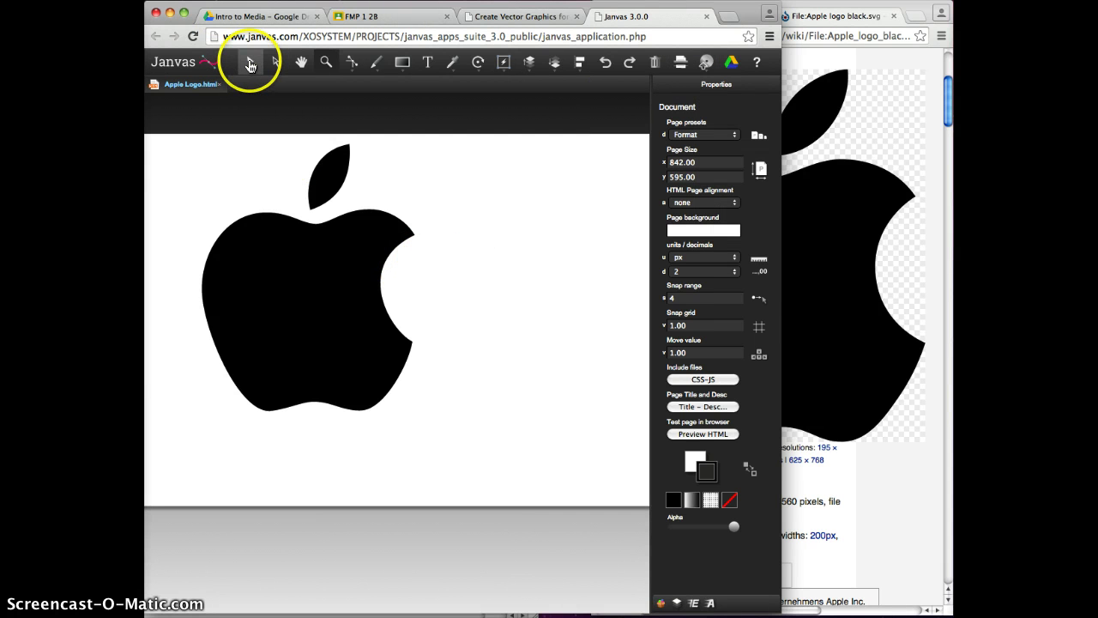